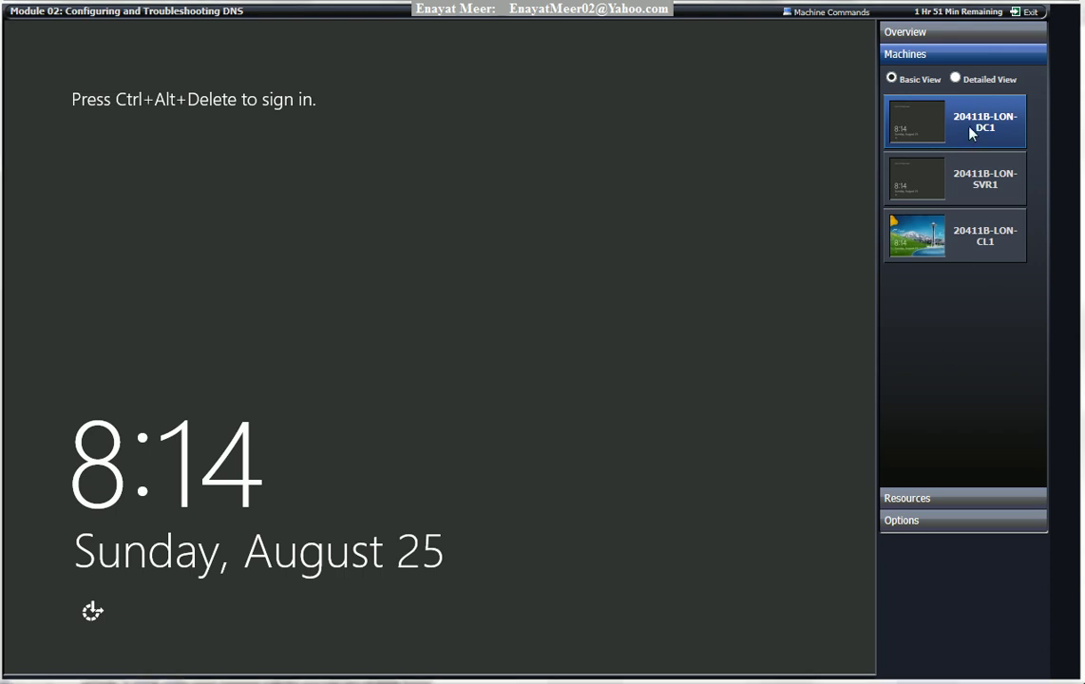
Switch to the 20411B-LON-SVR1 machine and sign in as ADATUM\Administrator with the account password.
click(975, 188)
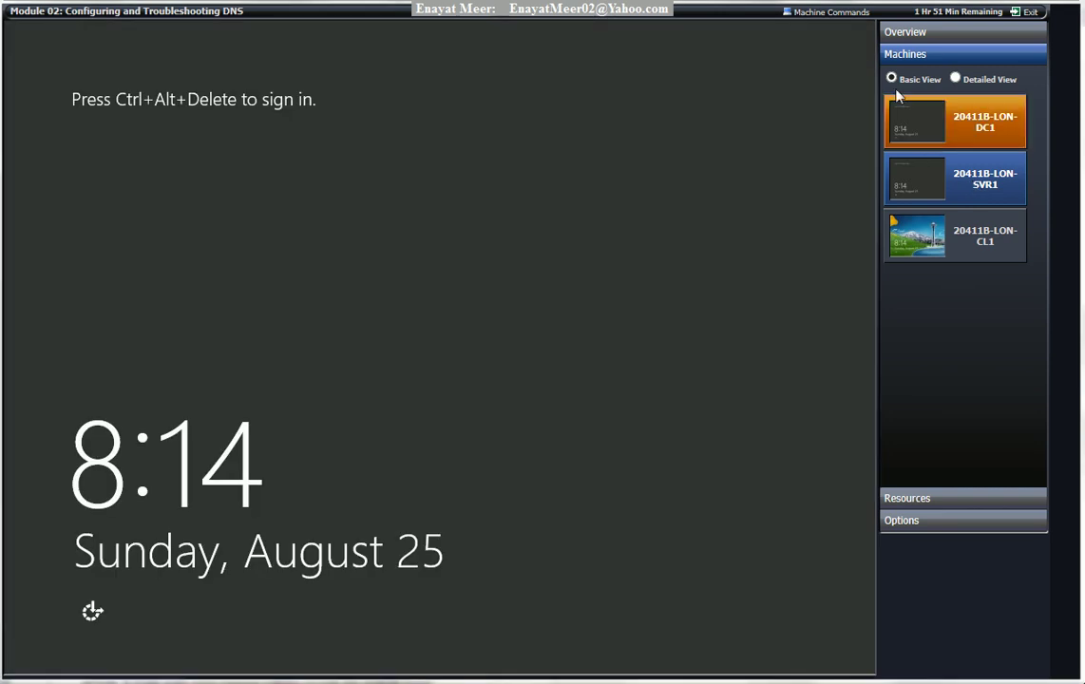
click(841, 18)
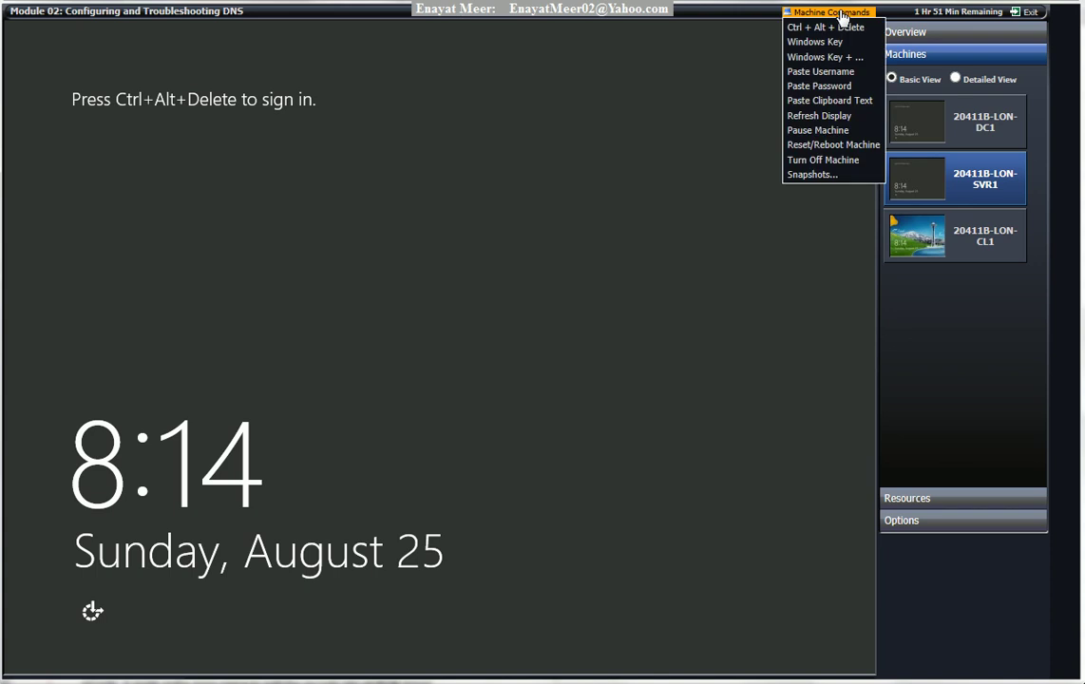
click(829, 30)
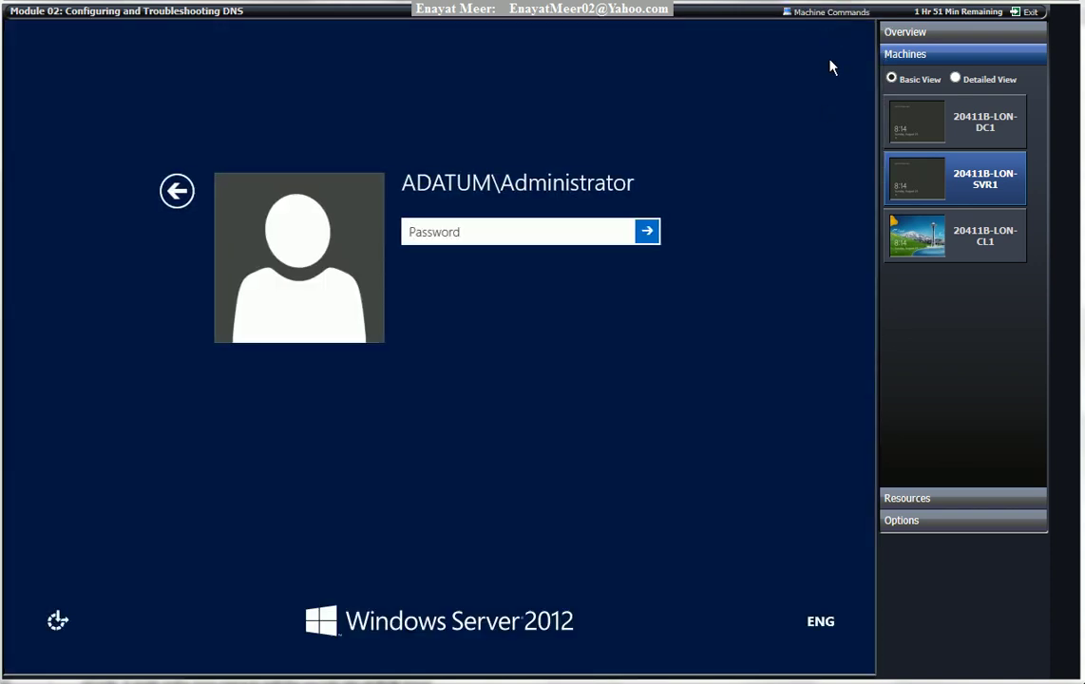
click(831, 13)
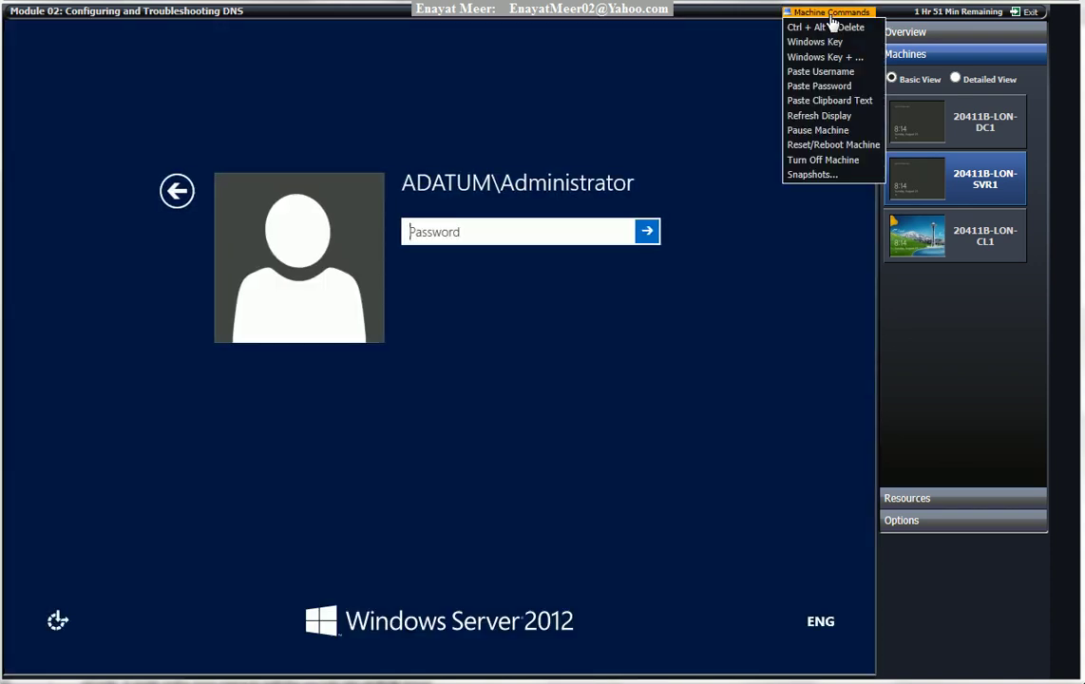
click(823, 87)
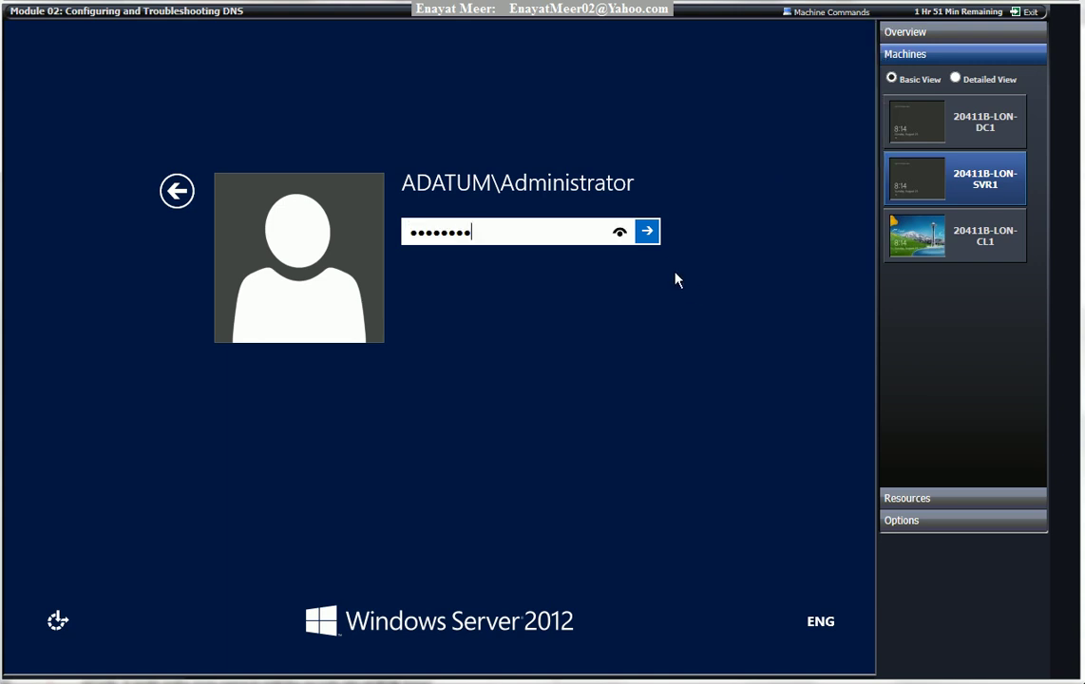
click(647, 230)
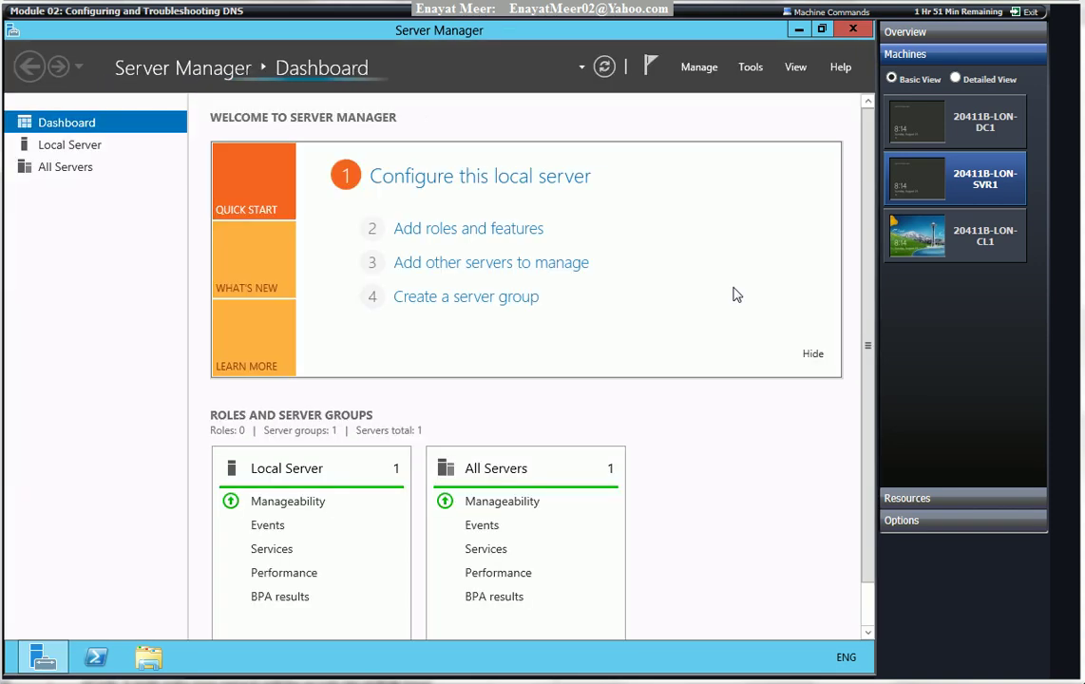
Start the Add Roles and Features Wizard with a role-based or feature-based installation on LON-SVR1.Adatum.com.
click(751, 69)
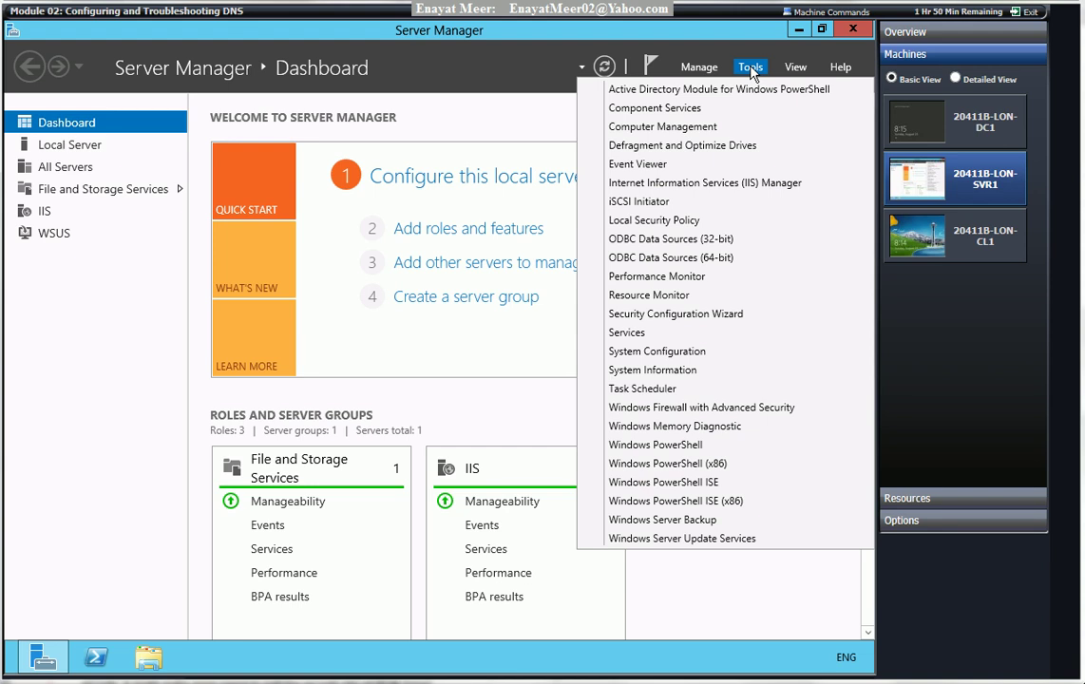
click(469, 233)
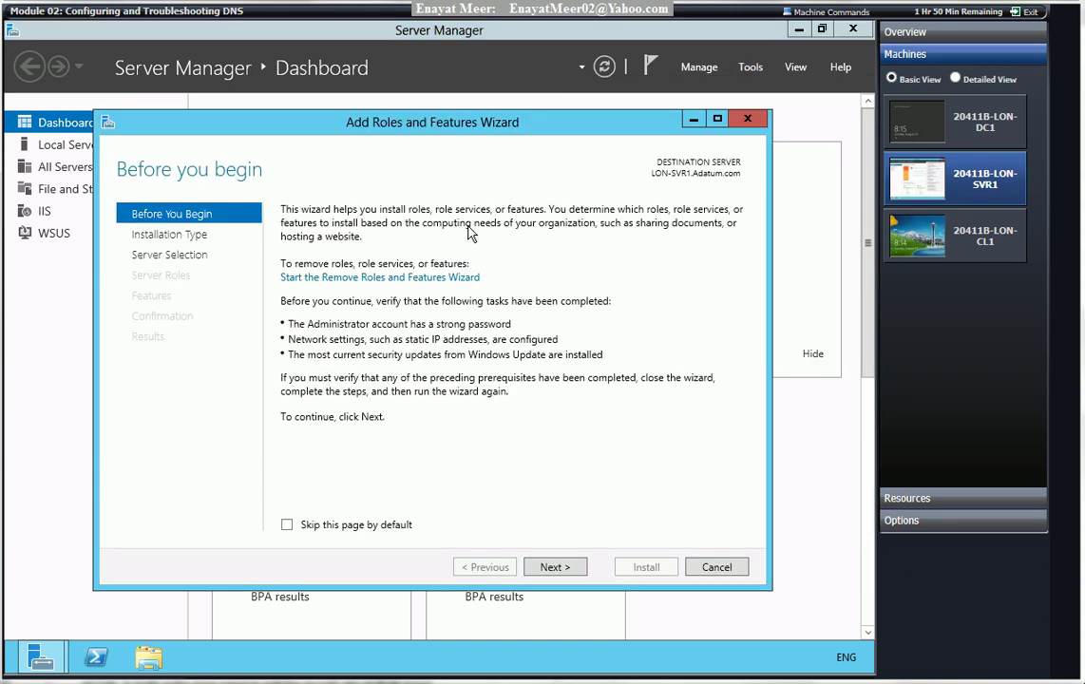
click(556, 566)
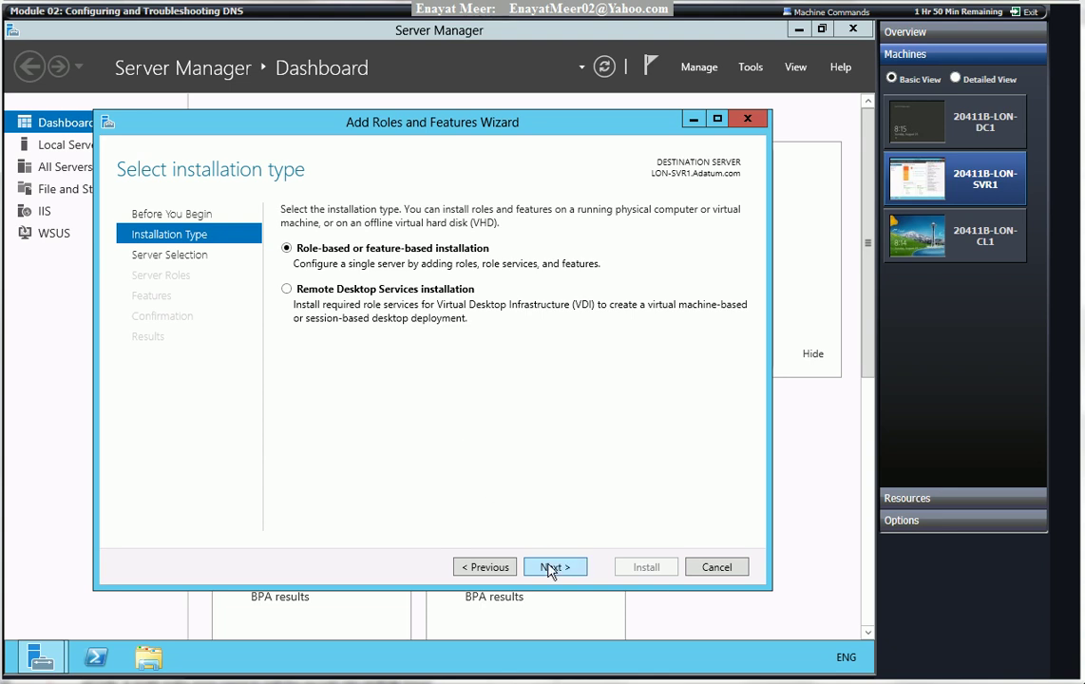
click(549, 568)
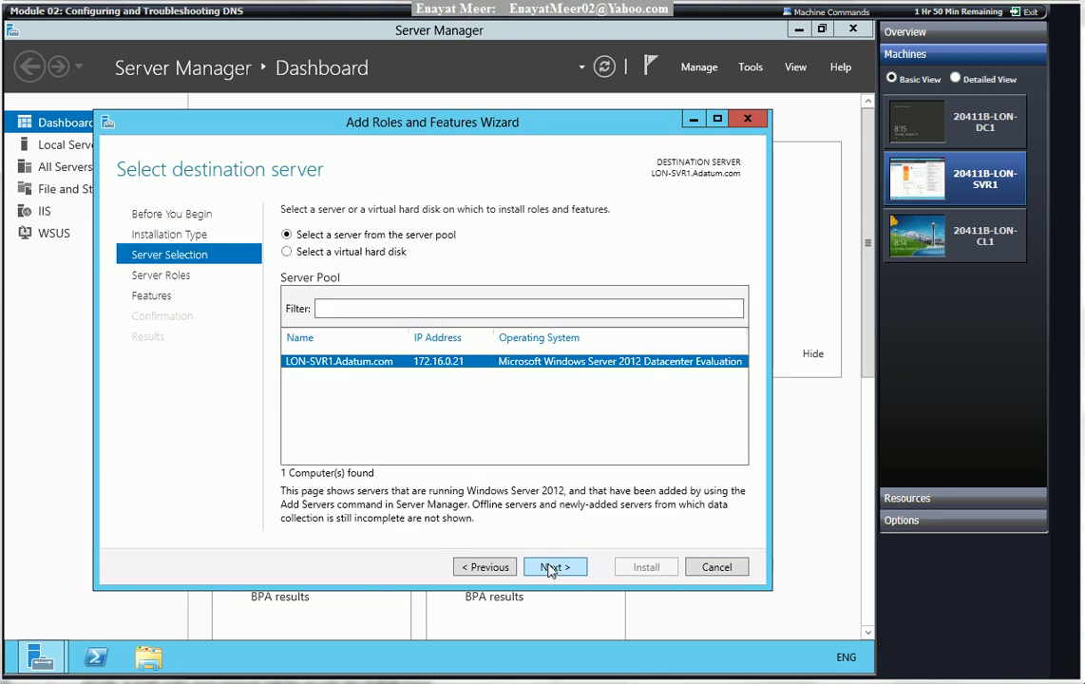
click(565, 576)
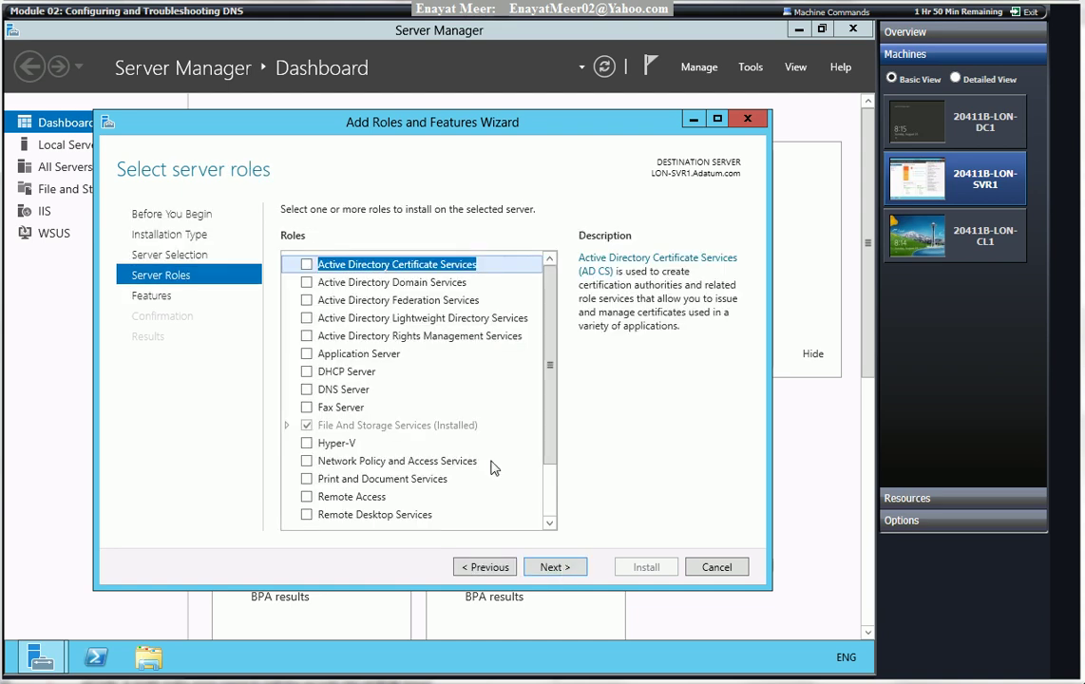
Select the DNS Server role for installation and include its required DNS Server Tools.
click(347, 390)
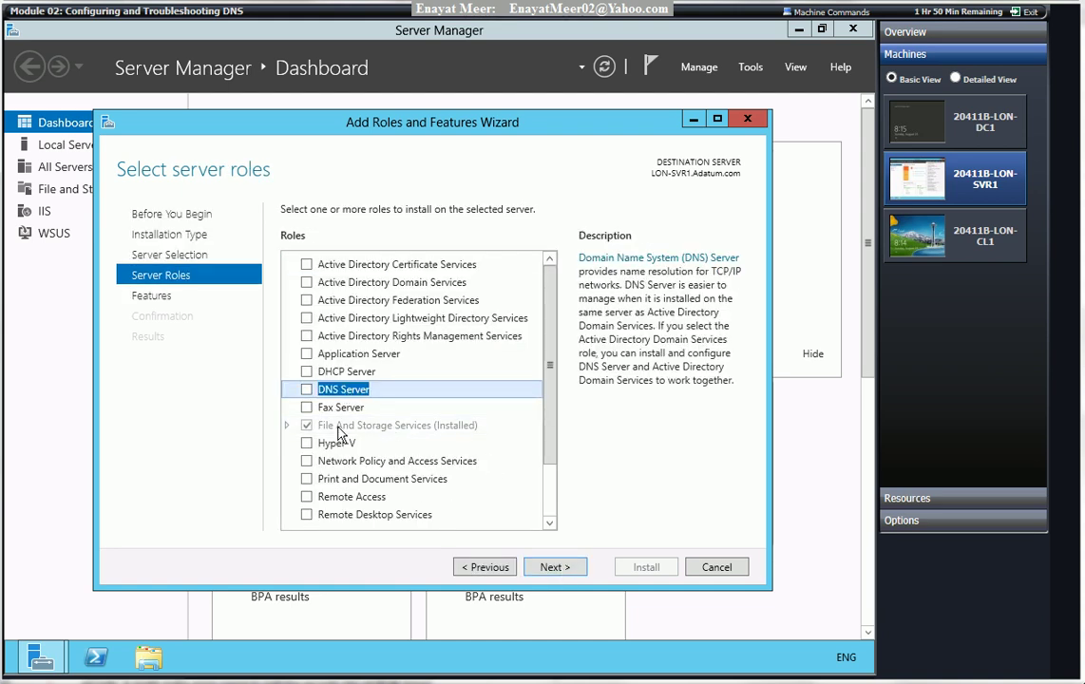
click(306, 390)
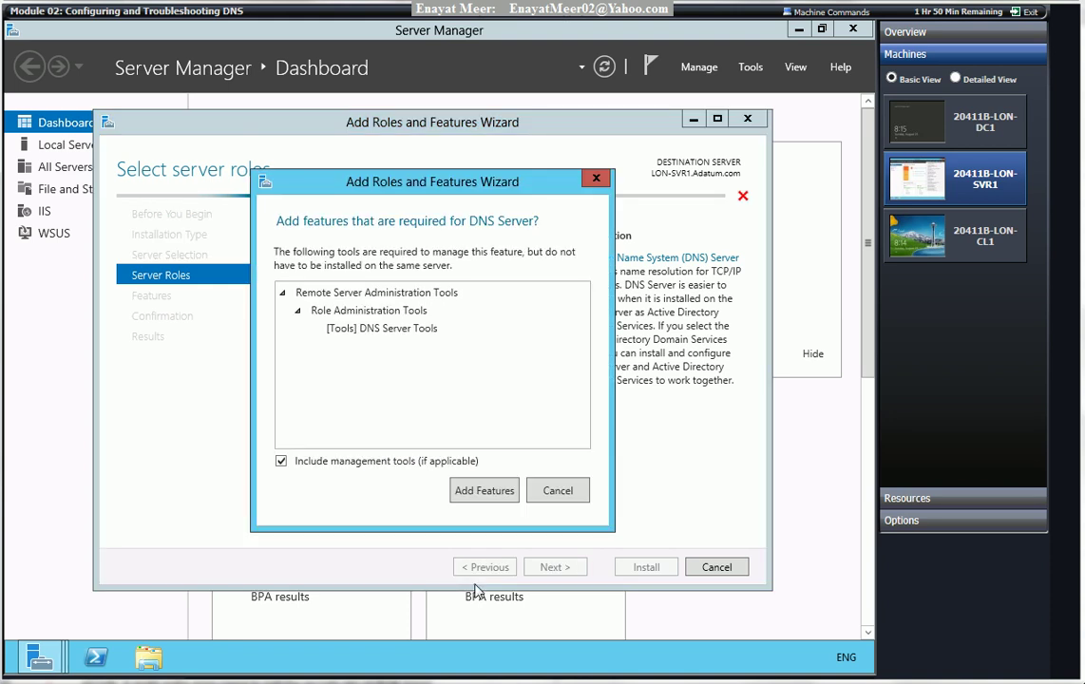
click(485, 492)
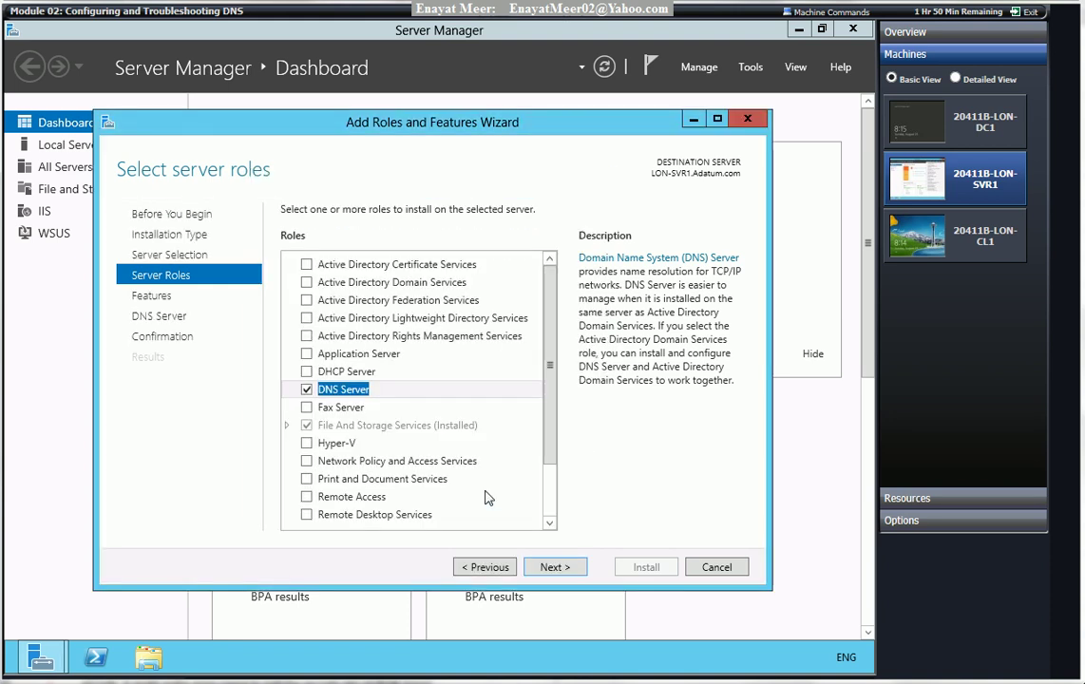
Install the DNS Server role without extra features and close the wizard after the installation.
click(572, 568)
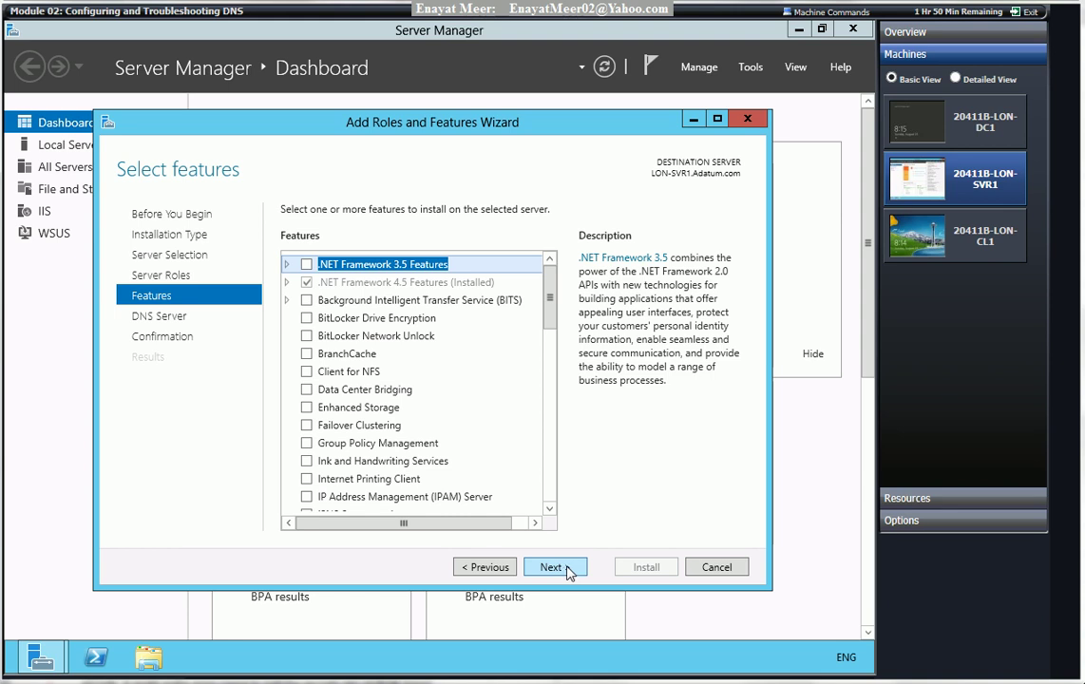
click(570, 568)
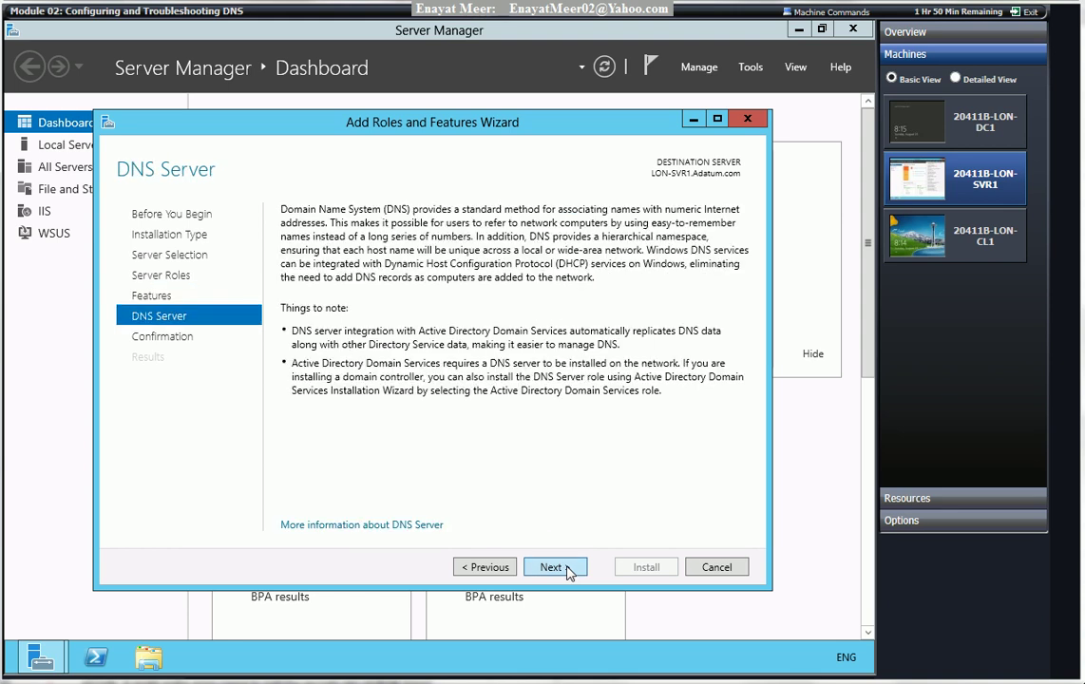
click(568, 568)
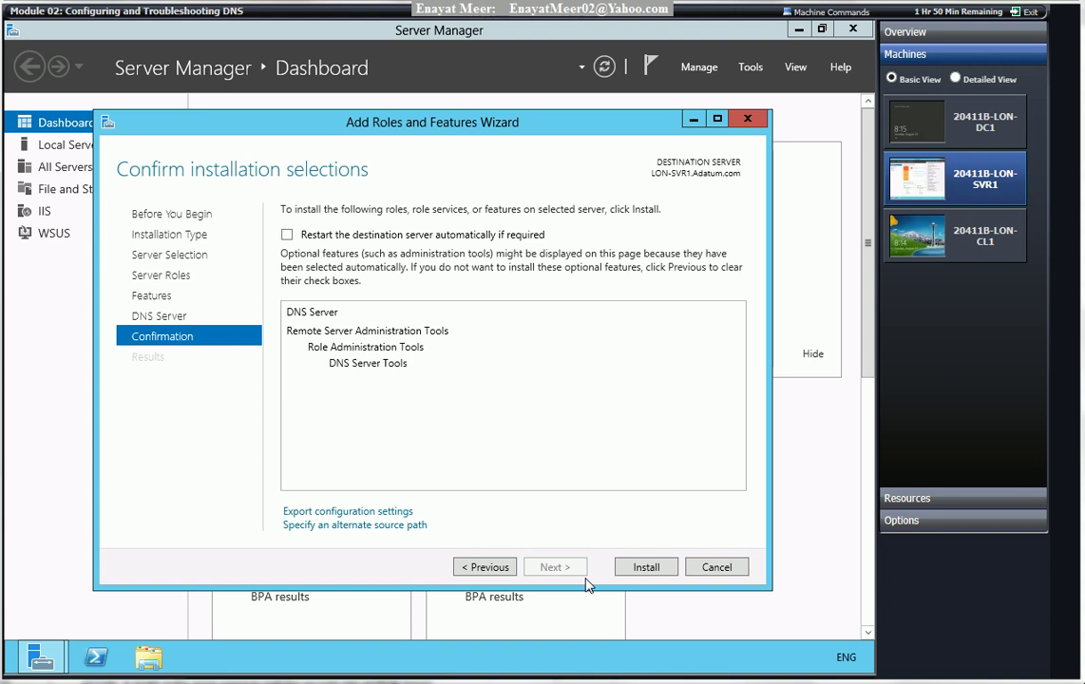
click(643, 568)
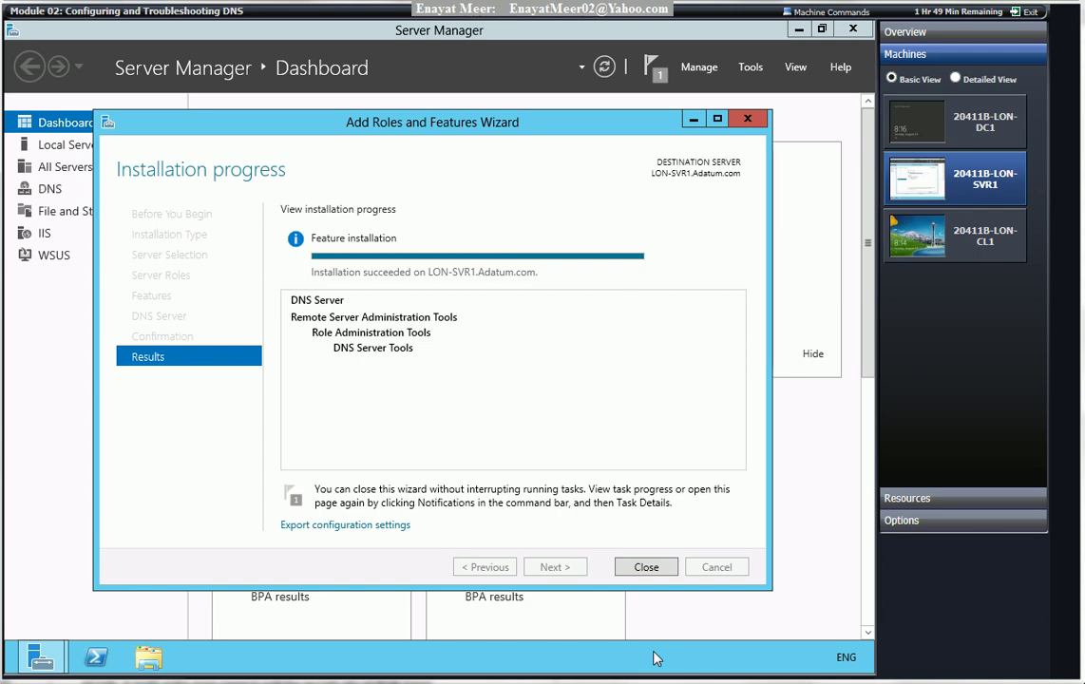
click(655, 570)
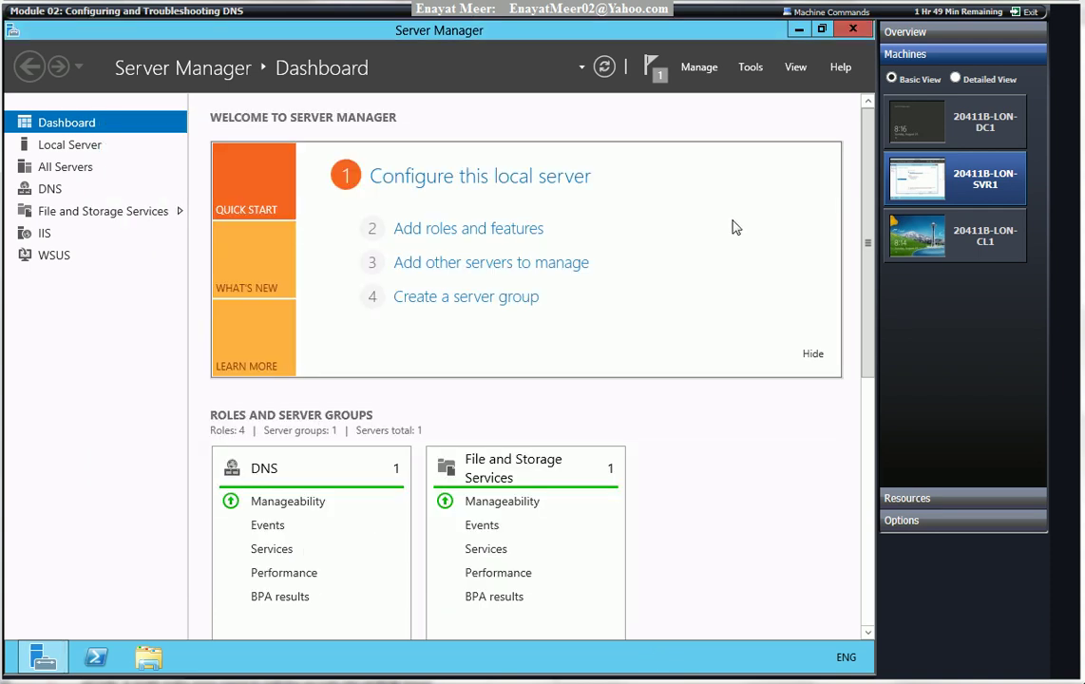
Open DNS Manager on LON-SVR1 and examine its forward and reverse lookup zones.
click(750, 66)
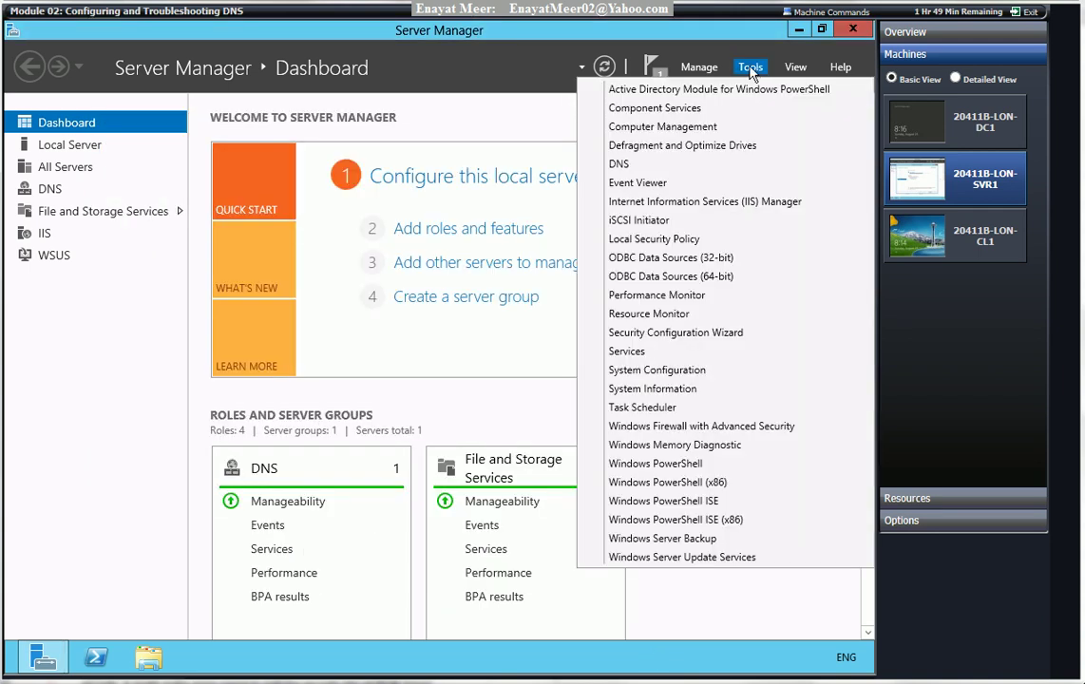
click(660, 166)
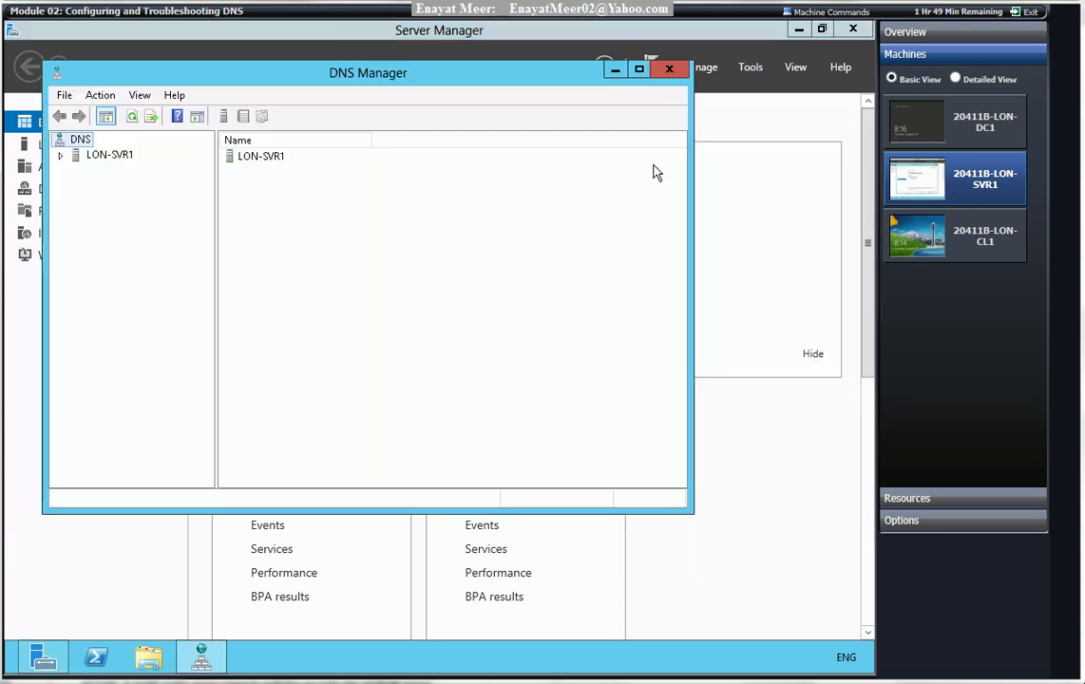
click(61, 155)
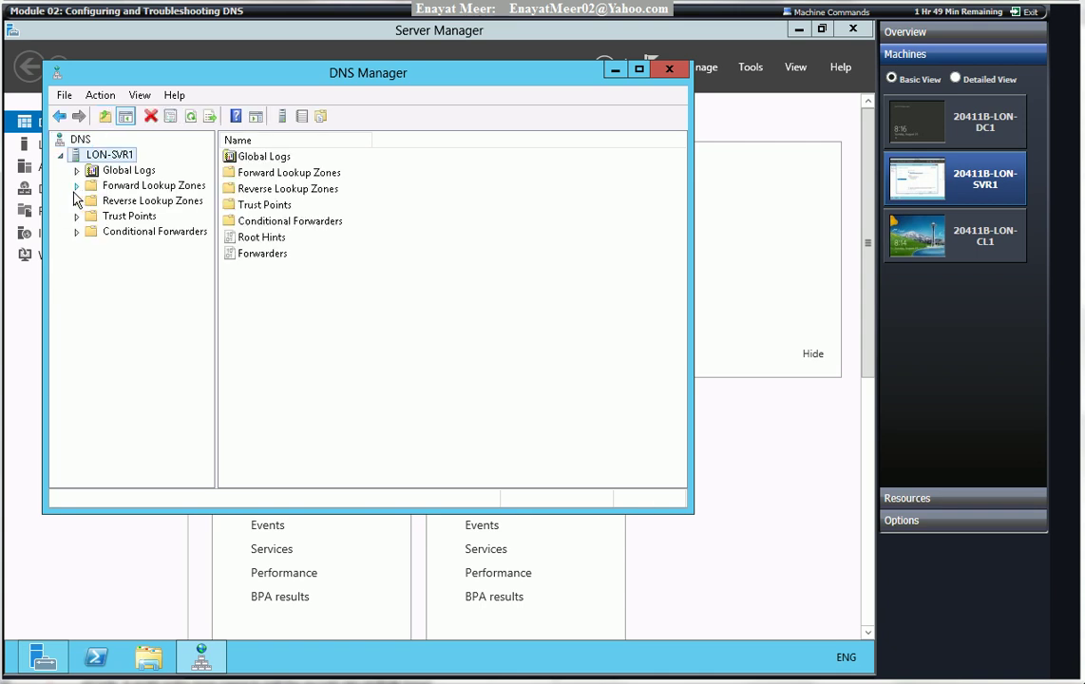
click(78, 184)
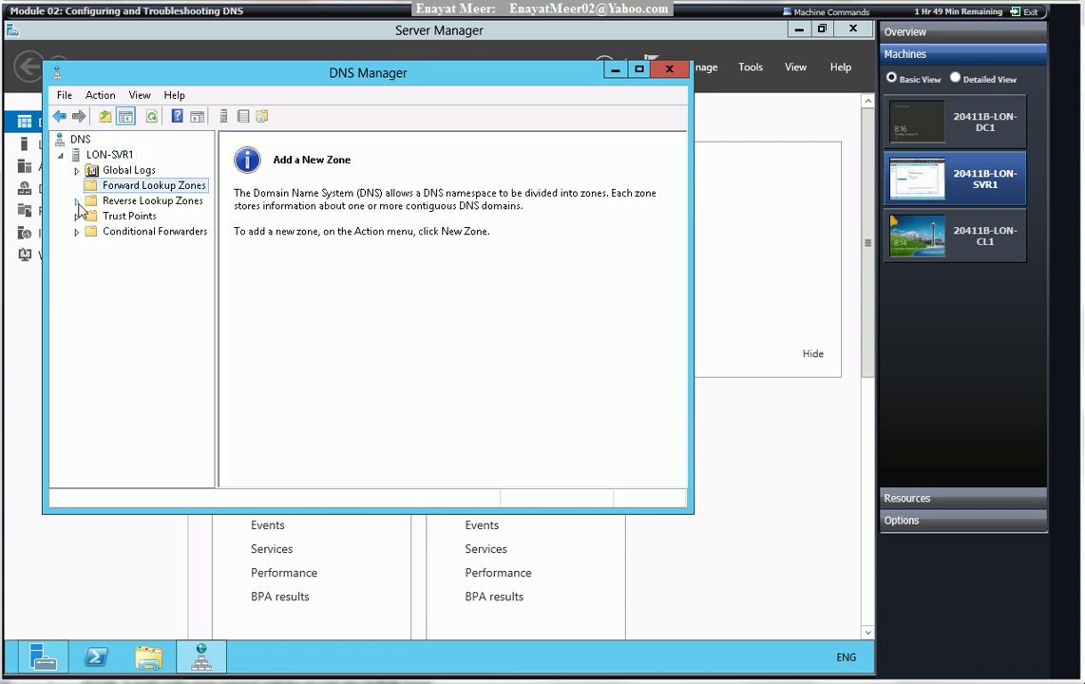
click(81, 200)
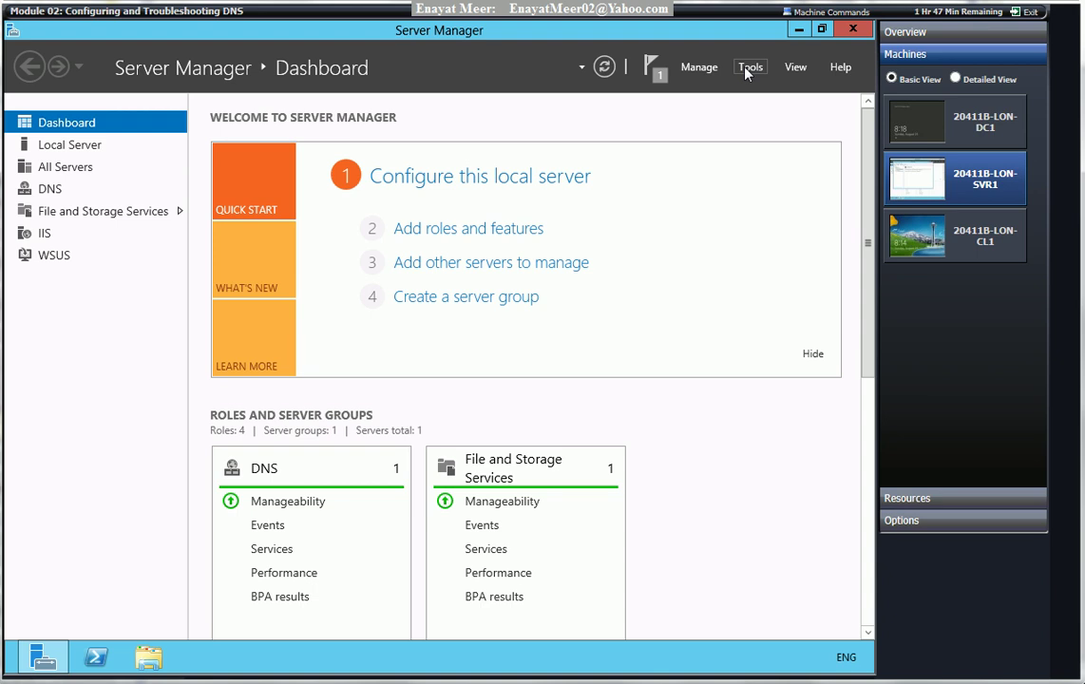
Switch to the 20411B-LON-DC1 machine and sign in as ADATUM\Administrator with the account password.
click(963, 120)
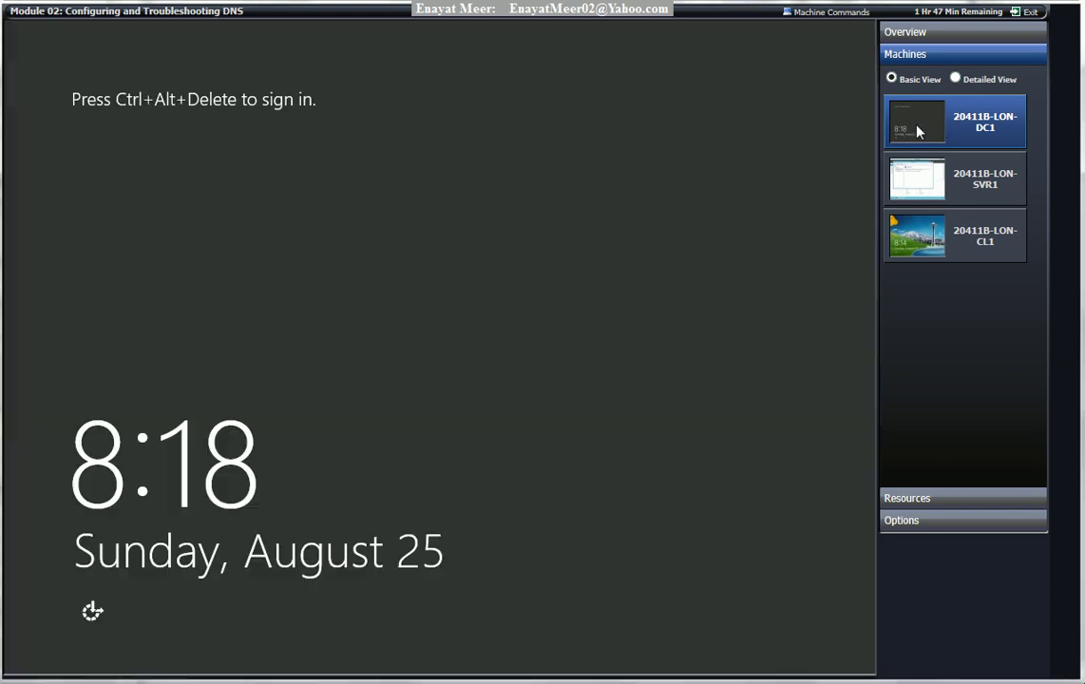
click(823, 13)
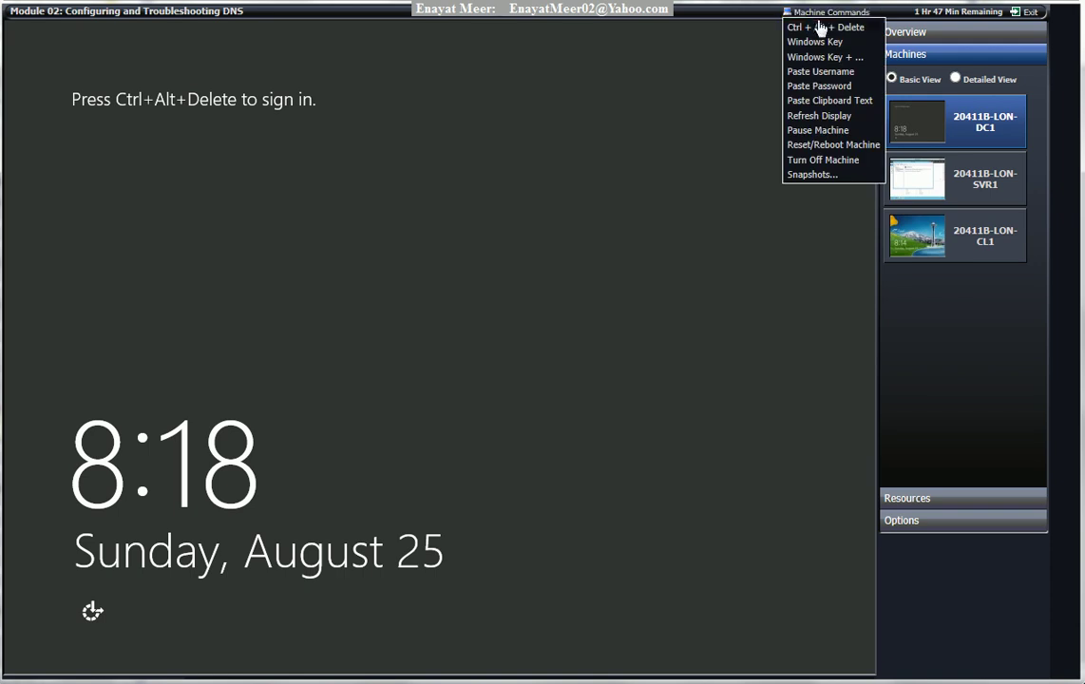
click(805, 27)
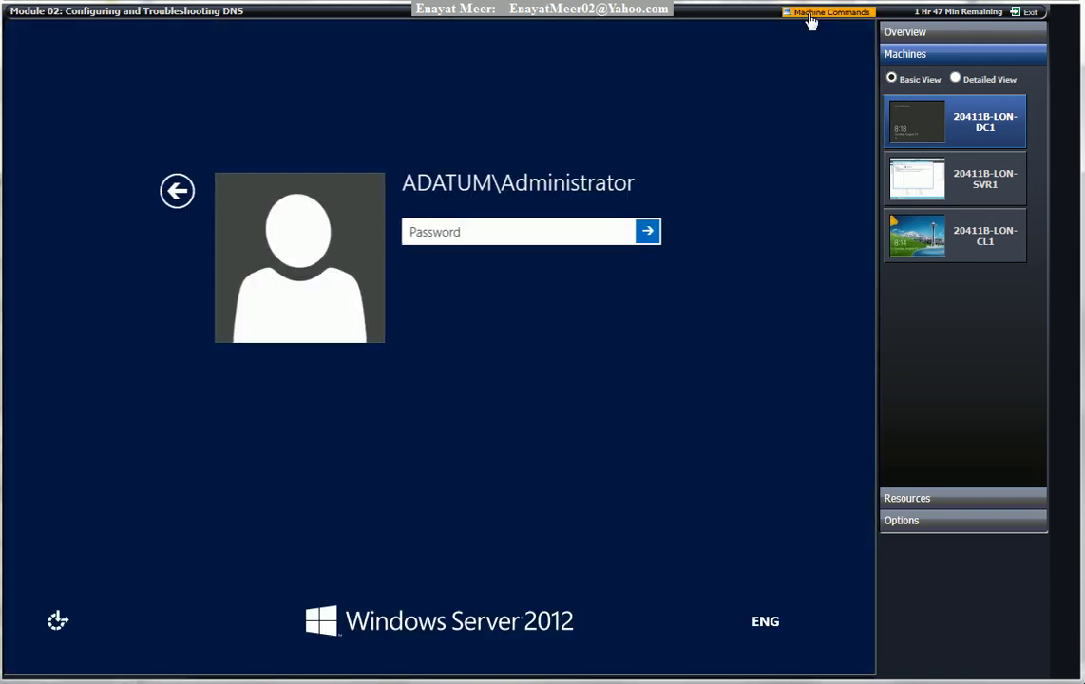
click(812, 17)
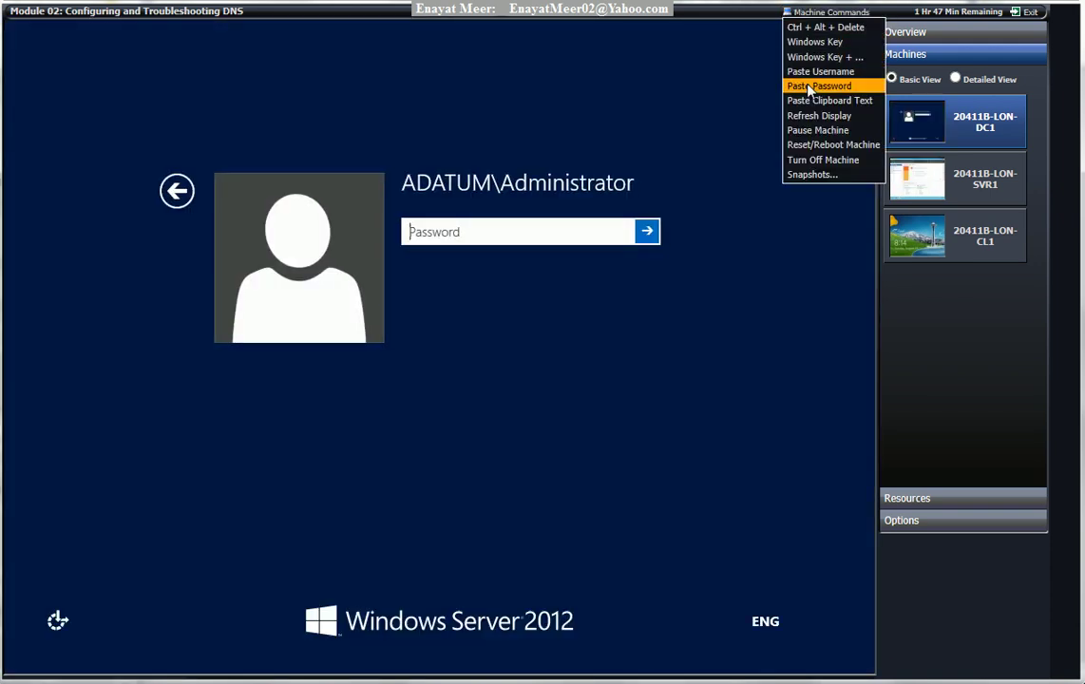
click(809, 85)
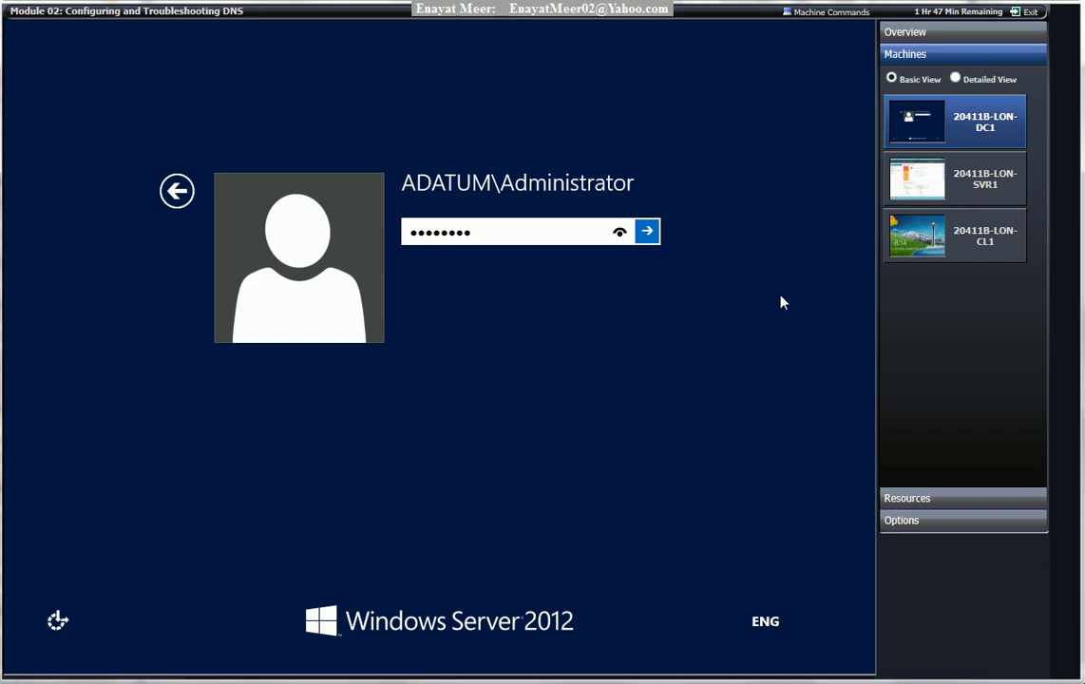
click(649, 233)
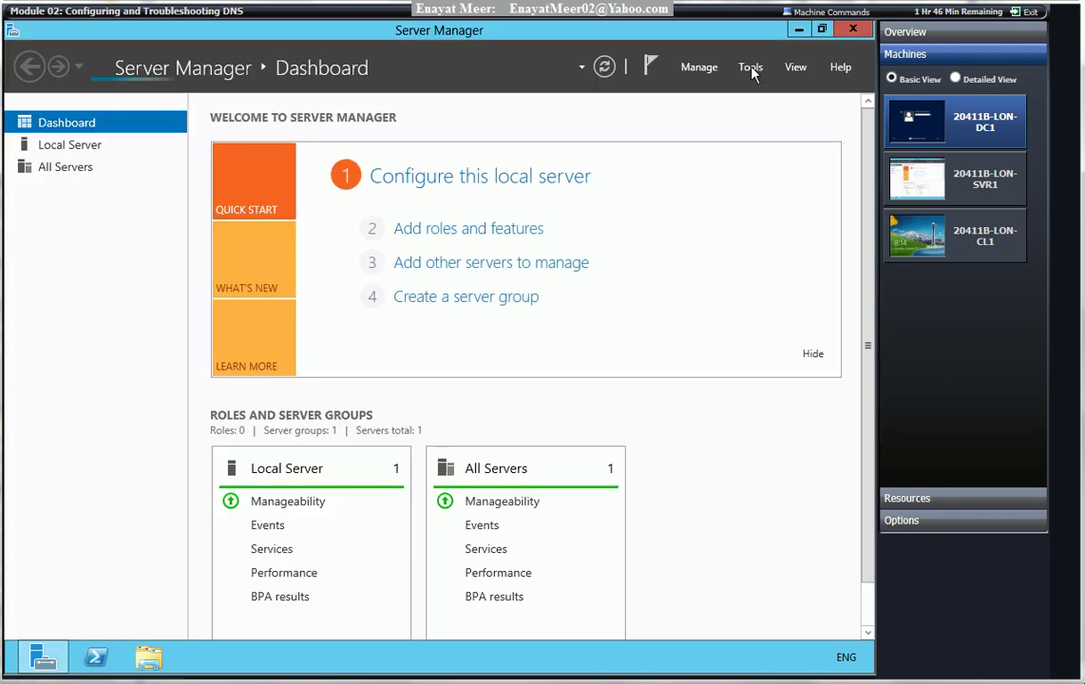
Open DNS Manager on LON-DC1 and display the contents of the Adatum.com forward lookup zone.
click(750, 68)
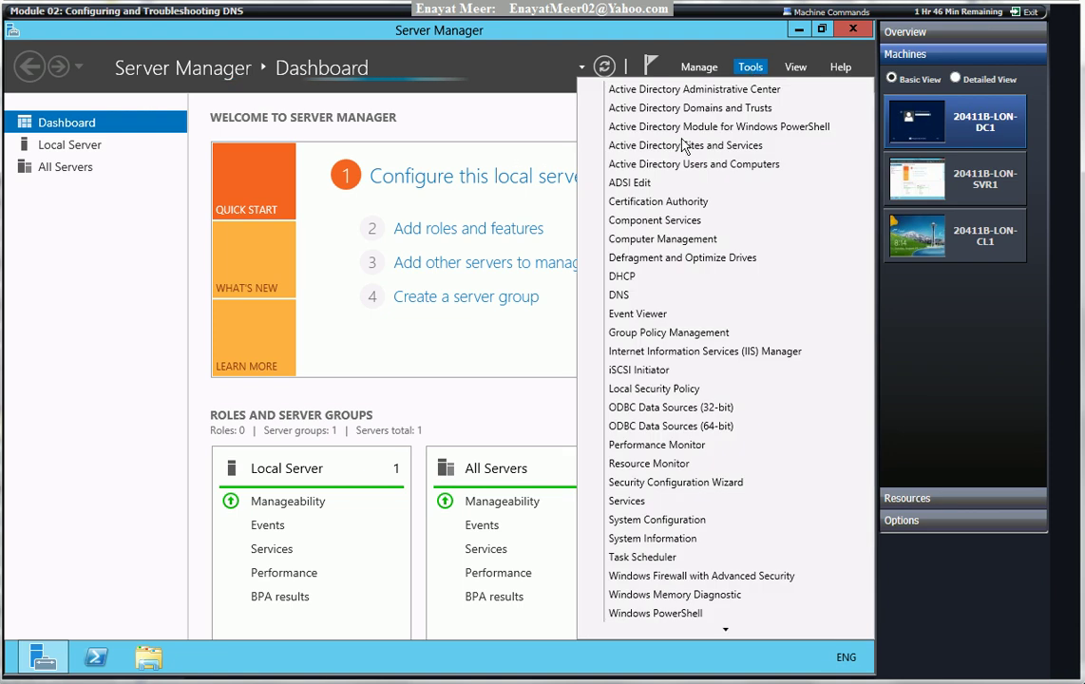
click(620, 295)
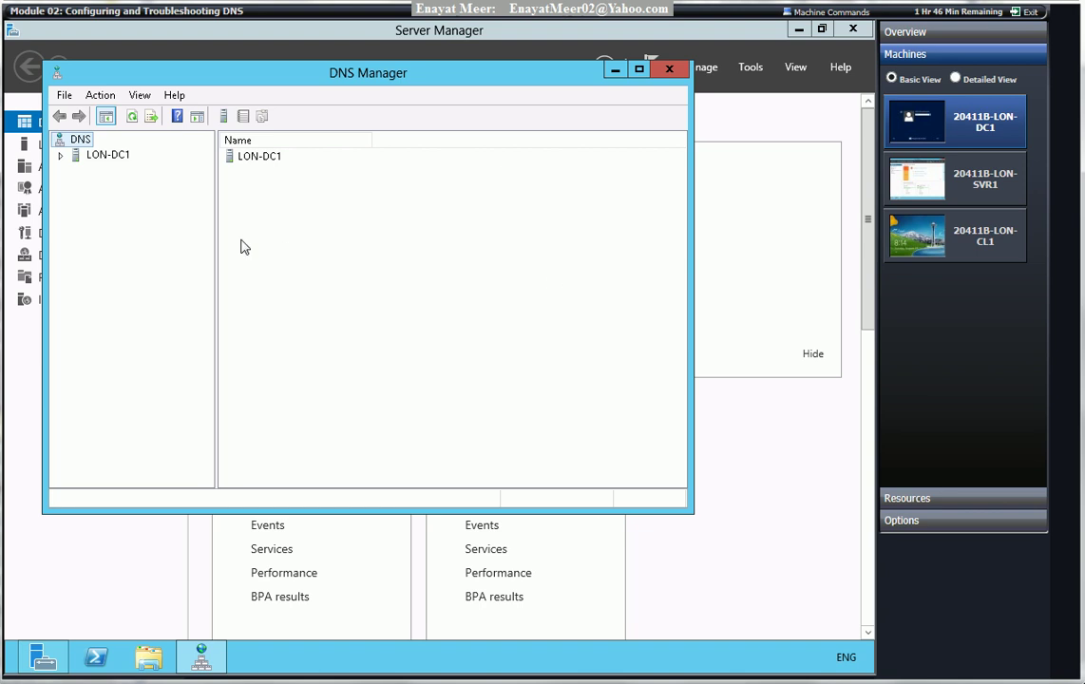
click(63, 157)
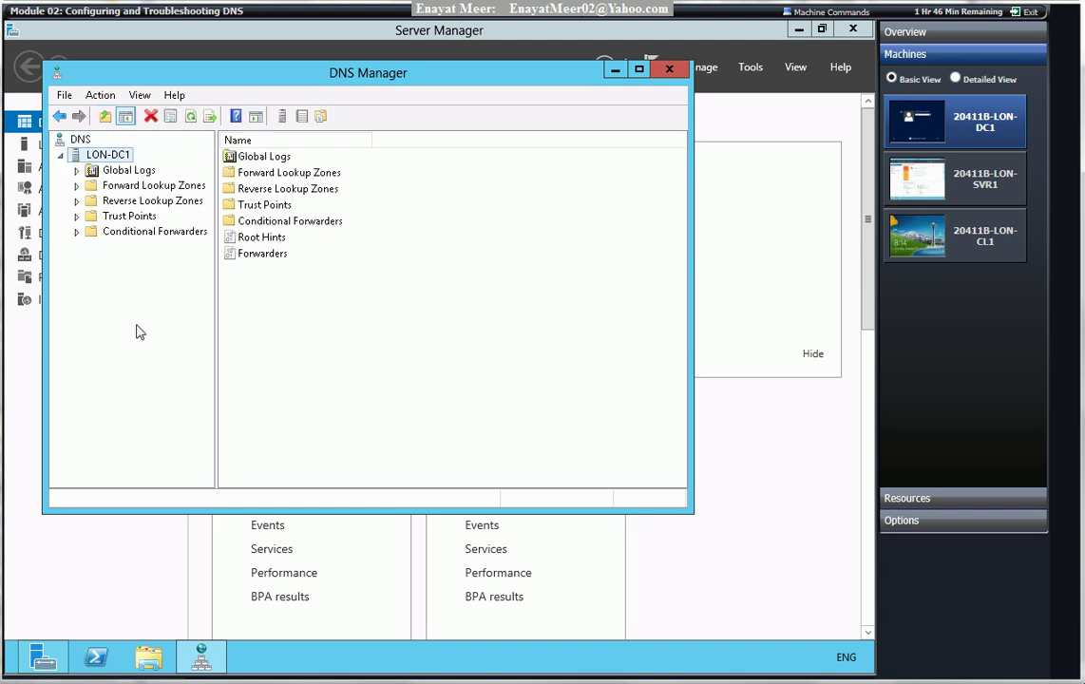
click(77, 185)
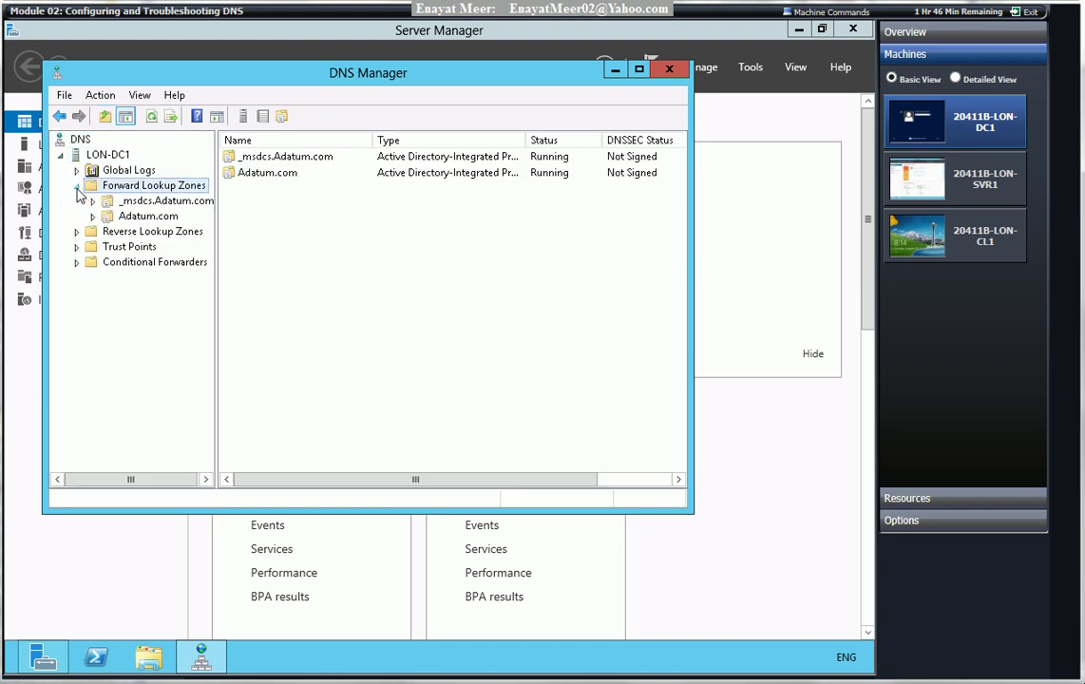
click(93, 216)
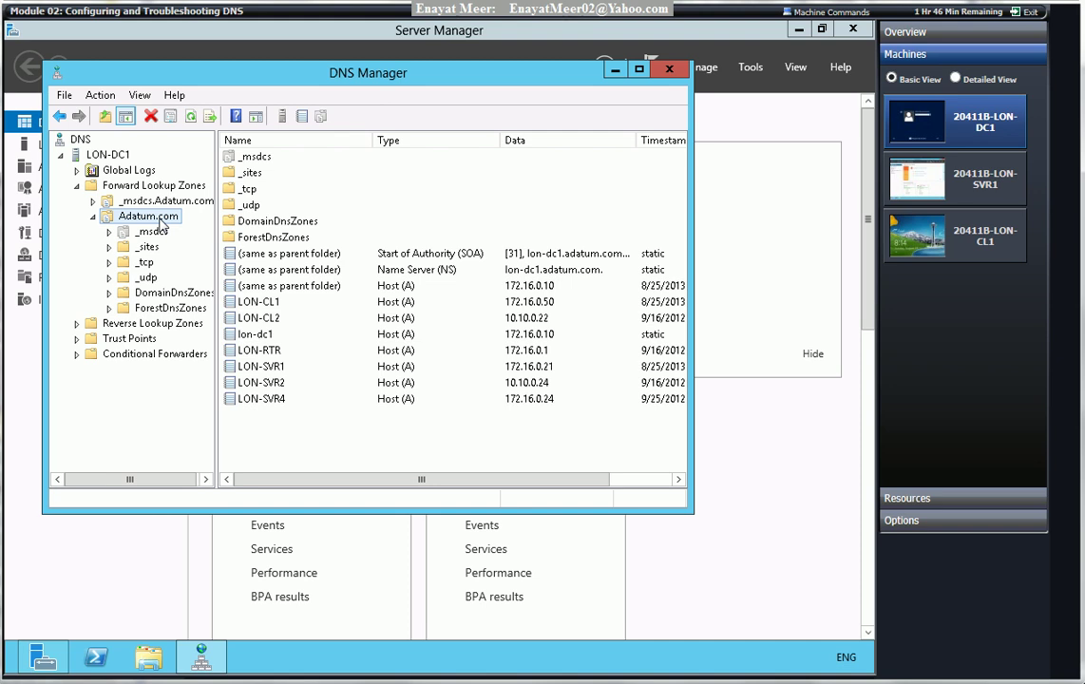
Open the LON-DC1 server properties and examine the listening interfaces and the forwarders, including the forwarder editing dialog, without changing anything.
click(108, 155)
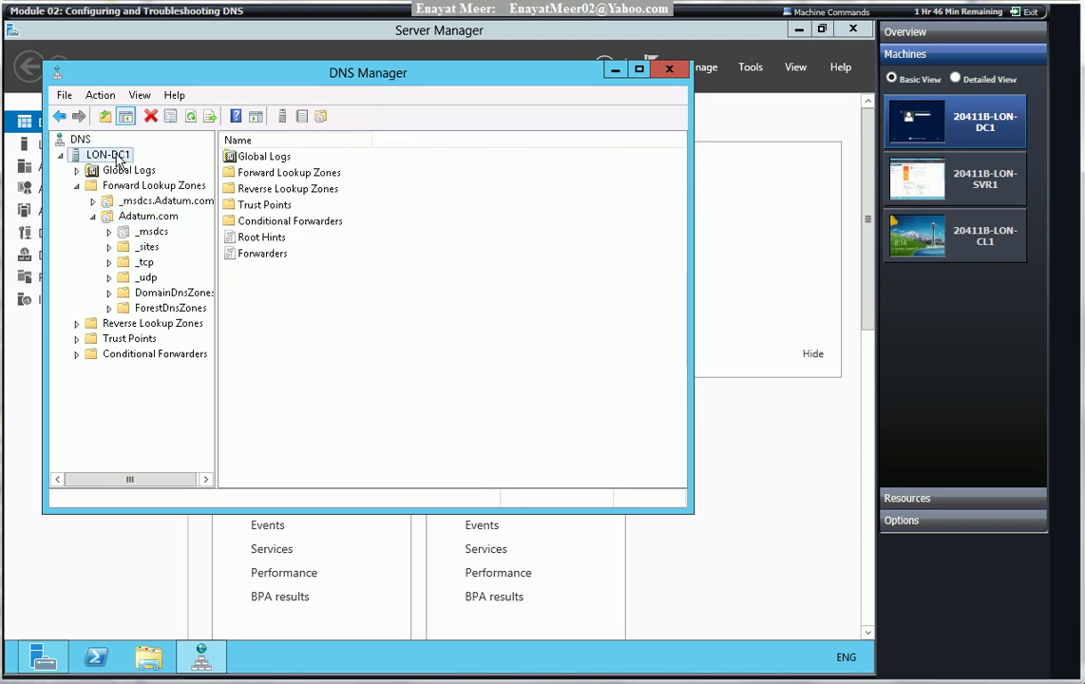
right_click(118, 162)
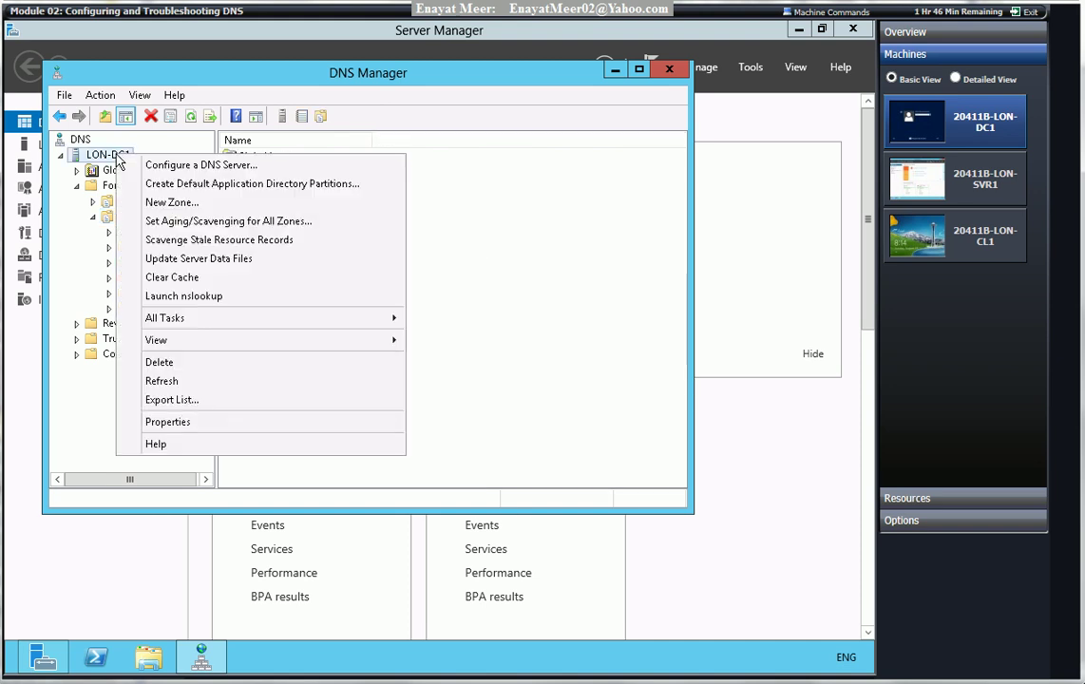
click(169, 423)
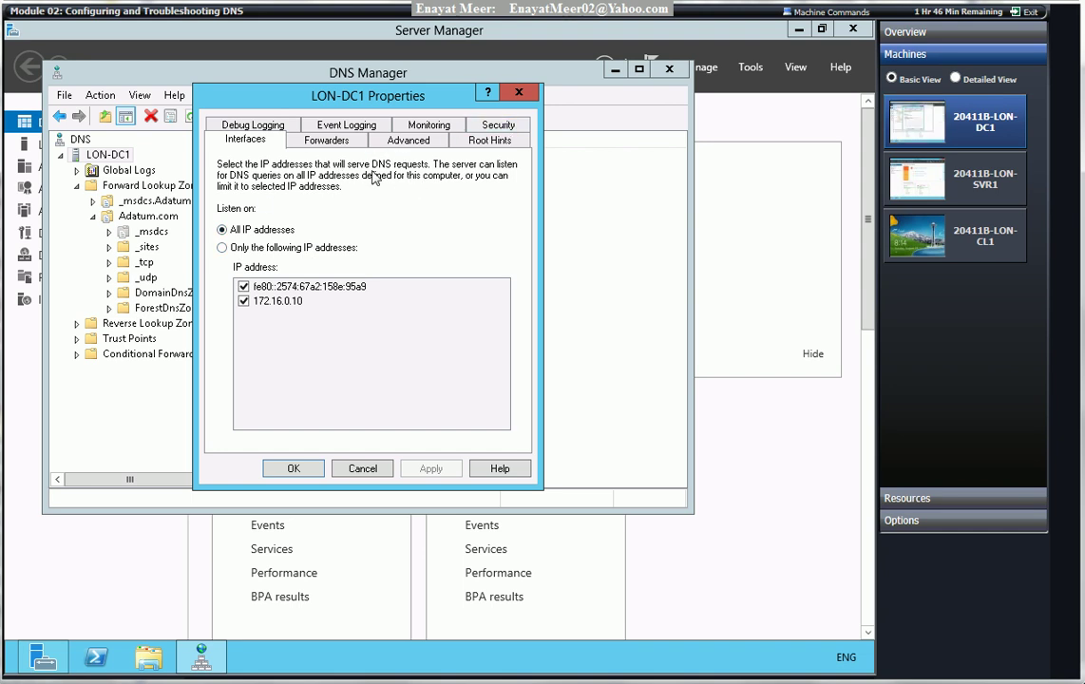
click(325, 144)
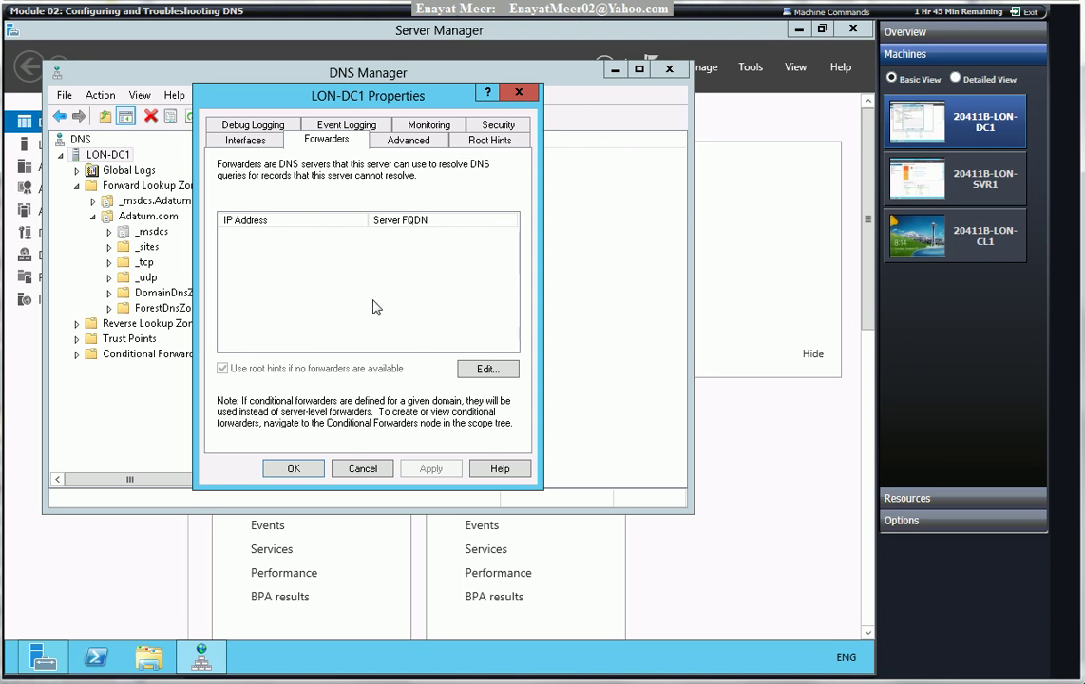
click(485, 369)
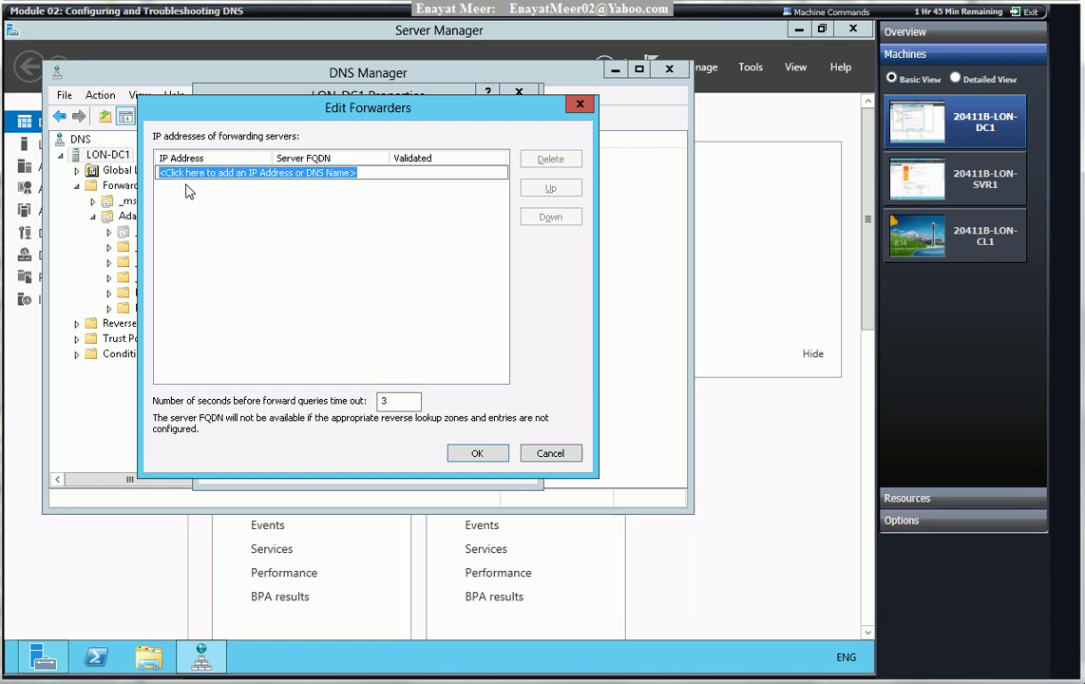
click(536, 456)
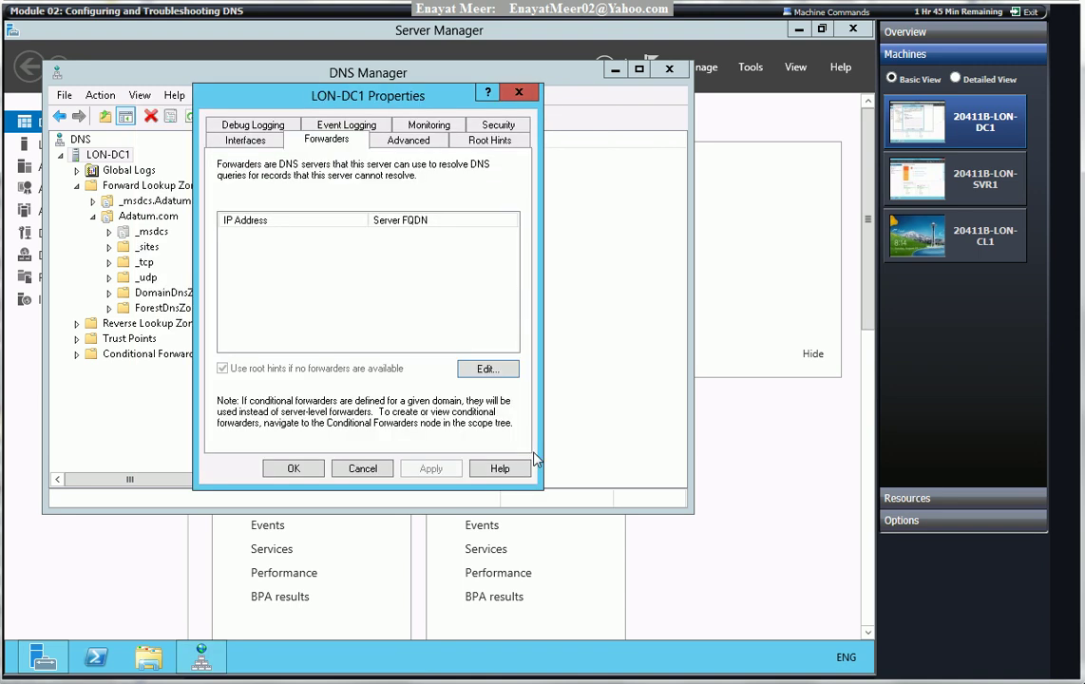
Examine the advanced server options and the root hints name servers of LON-DC1.
click(377, 134)
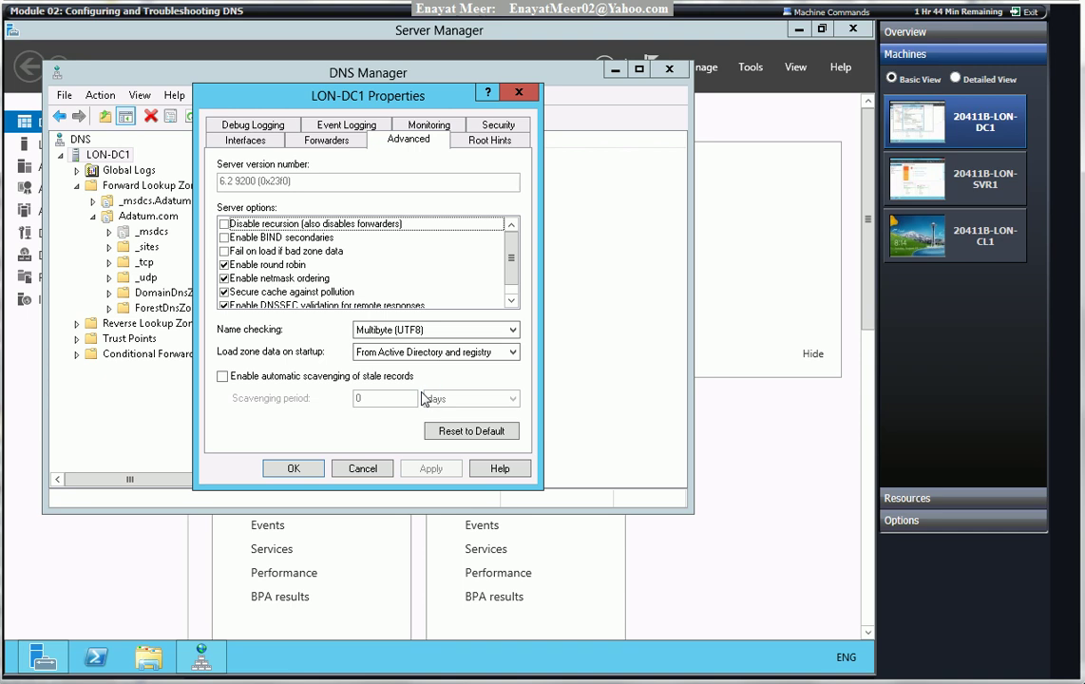
click(511, 303)
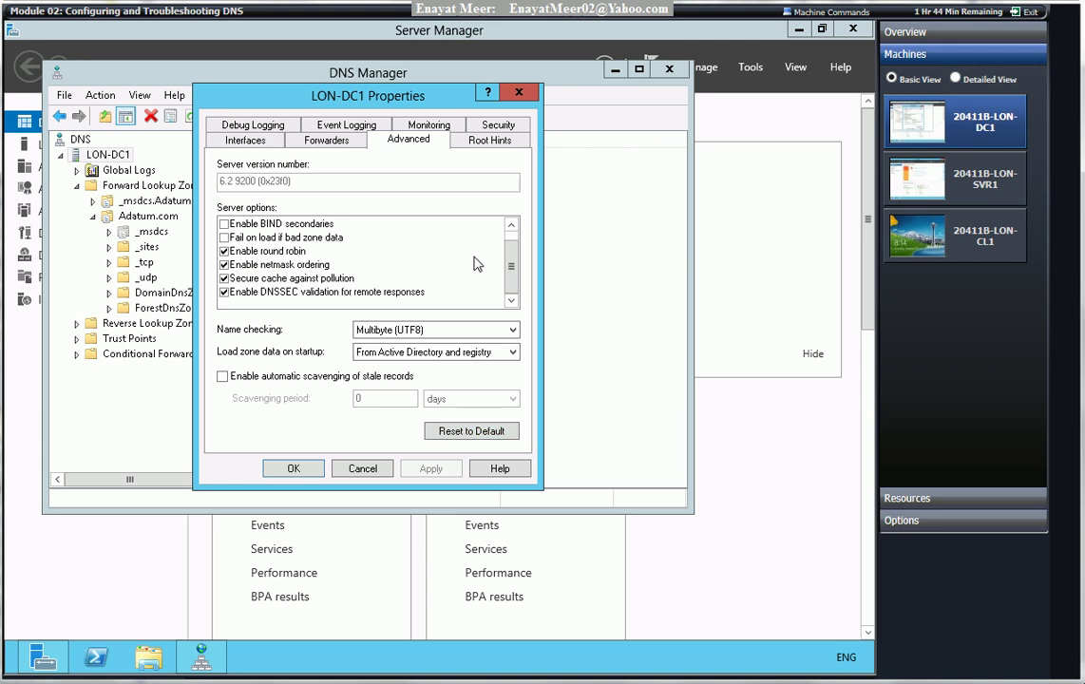
click(484, 144)
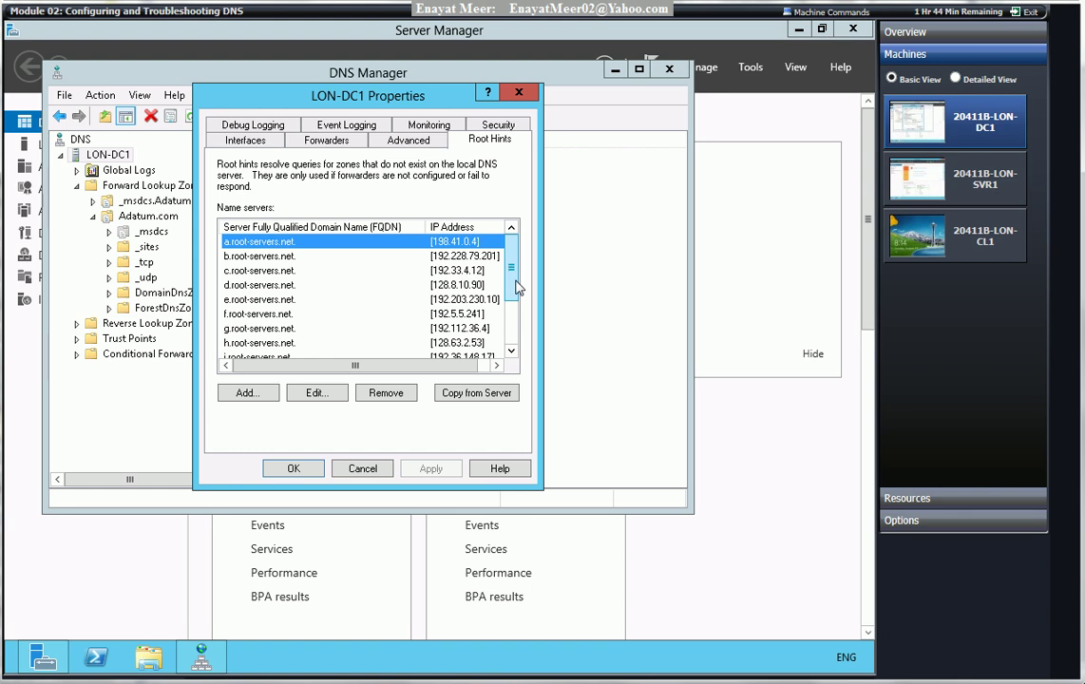
mouse_move(518, 288)
mouse_down()
mouse_move(520, 342)
mouse_move(518, 282)
mouse_up()
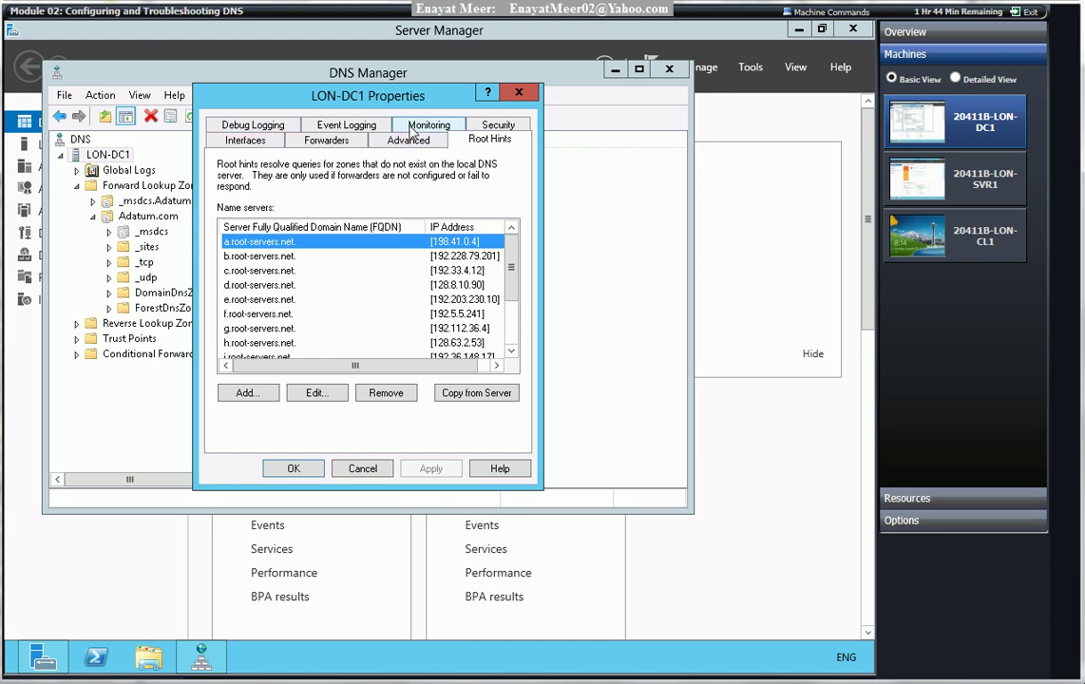
Review the monitoring test options and the security permissions of Enterprise Admins and Domain Admins on LON-DC1.
click(413, 129)
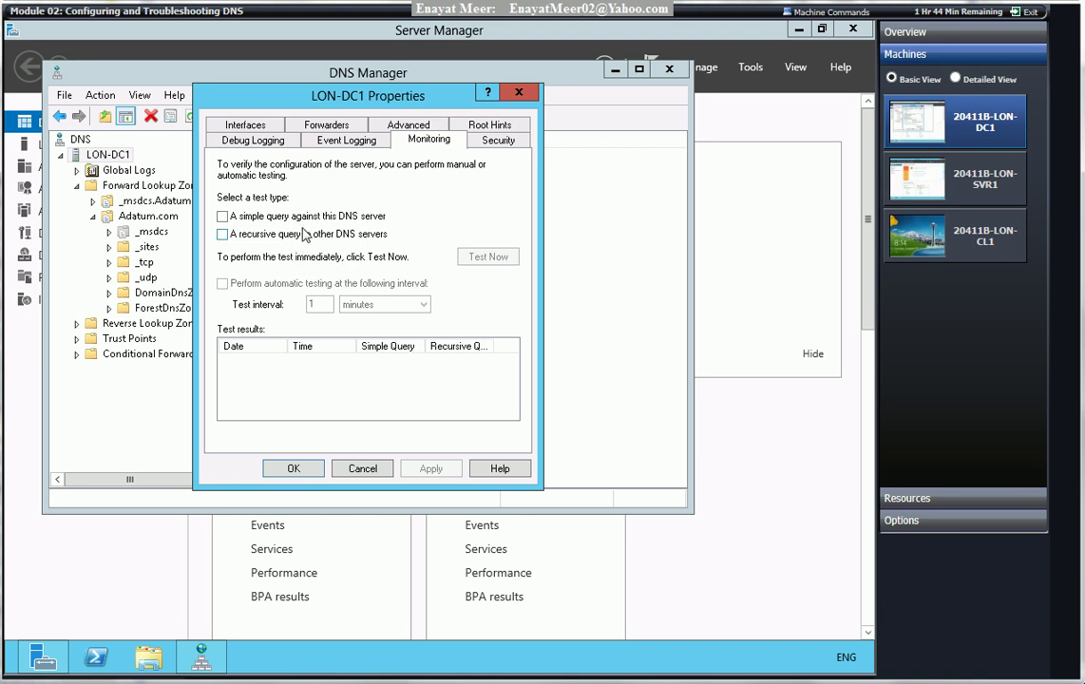
click(495, 145)
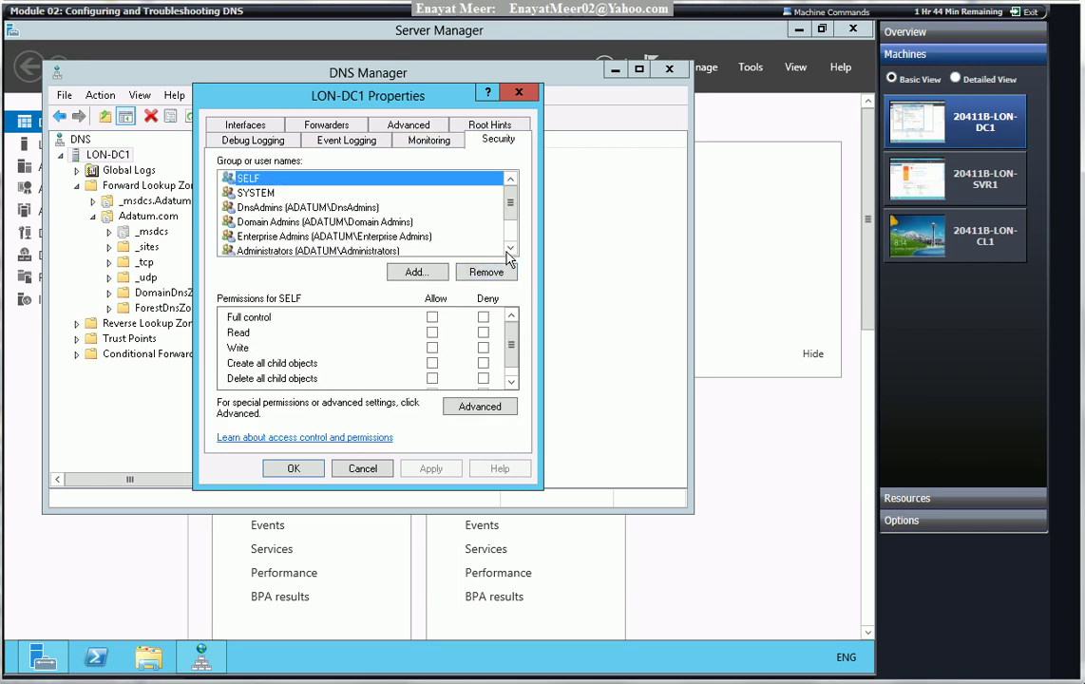
scroll(510, 214, down, 1)
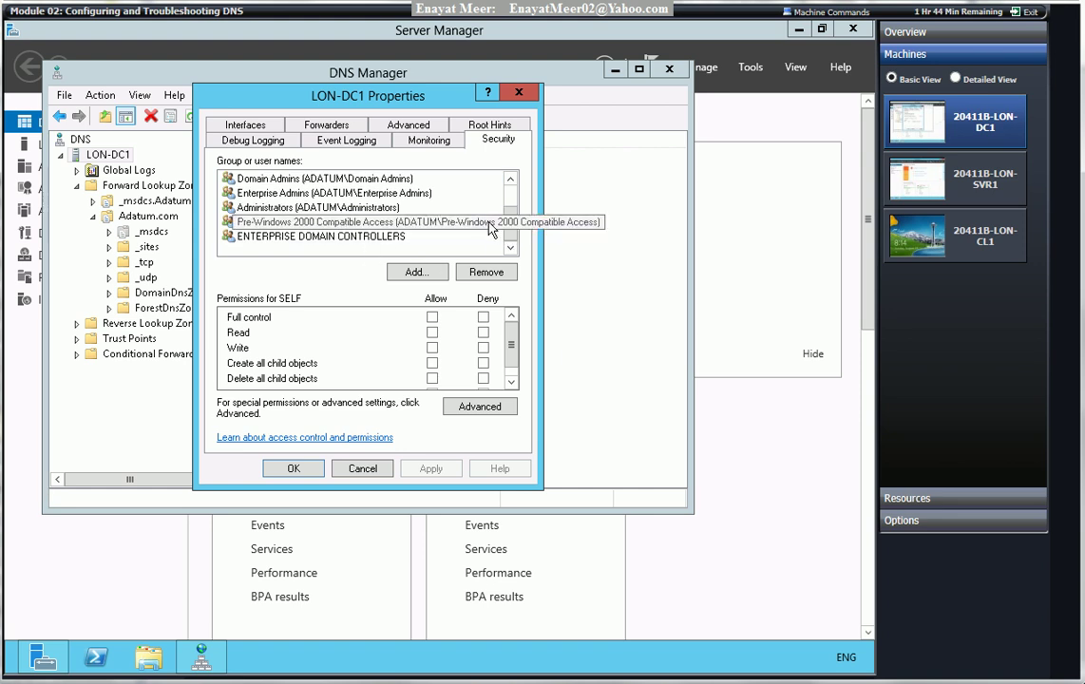
click(510, 179)
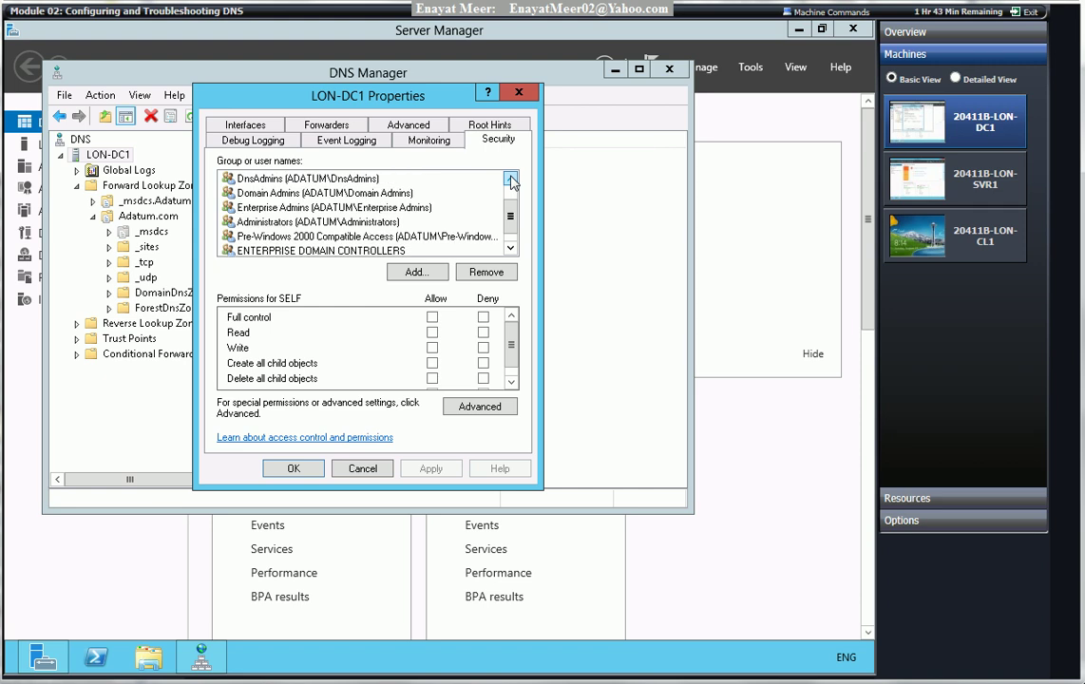
click(300, 209)
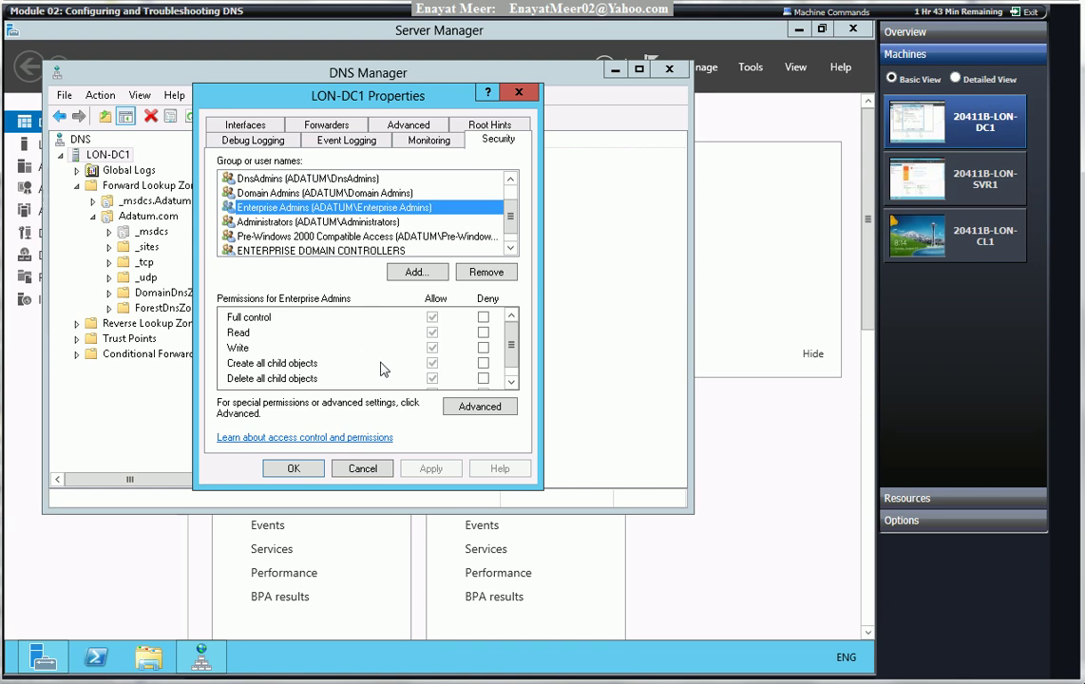
click(300, 196)
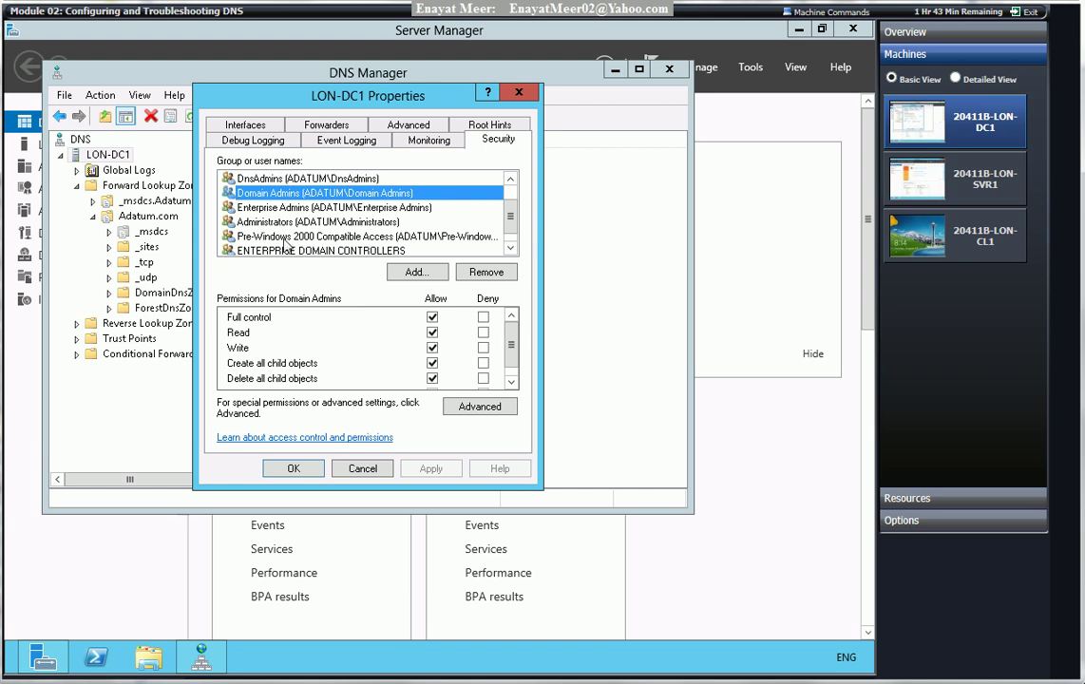
Examine LON-DC1's event logging and packet debug logging options and close the server properties without saving.
click(327, 148)
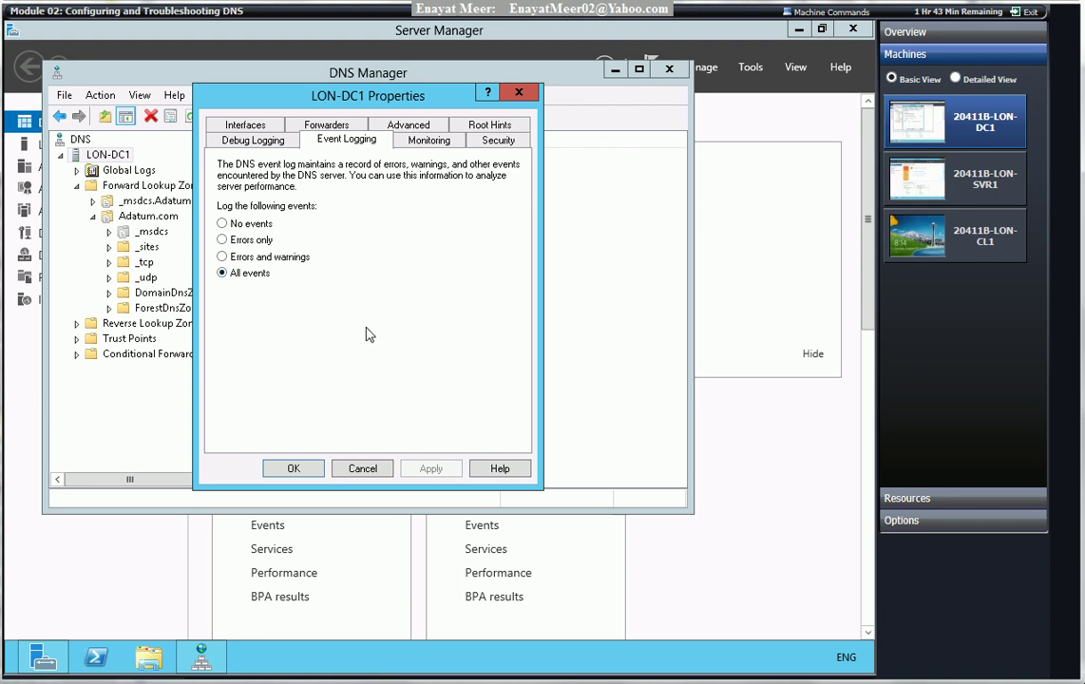
click(268, 142)
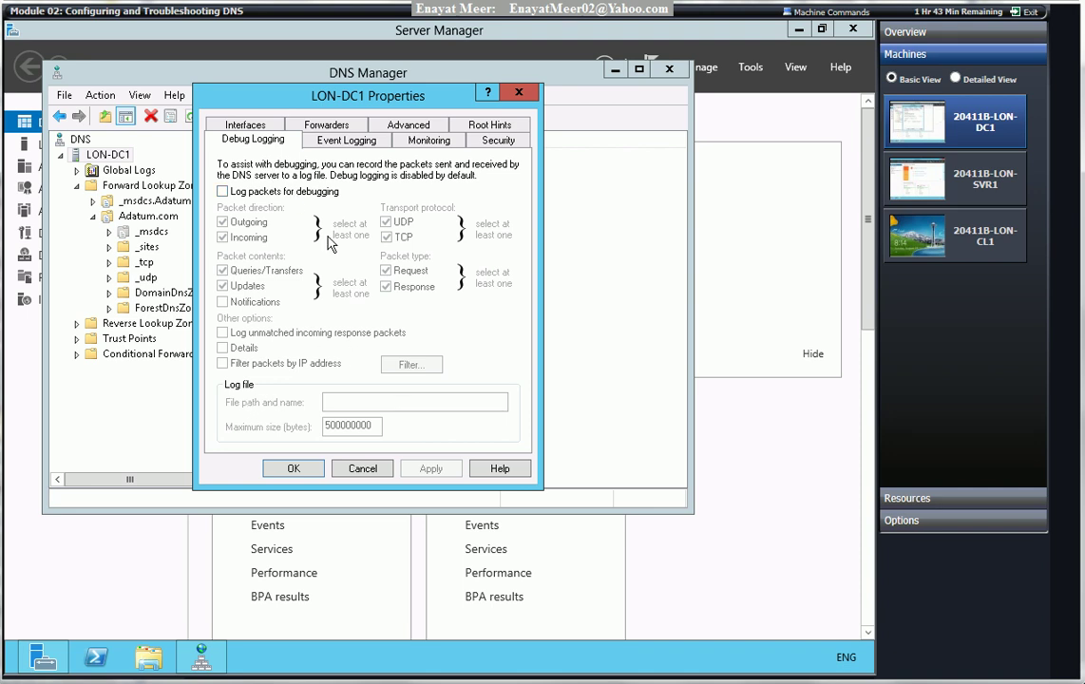
click(223, 192)
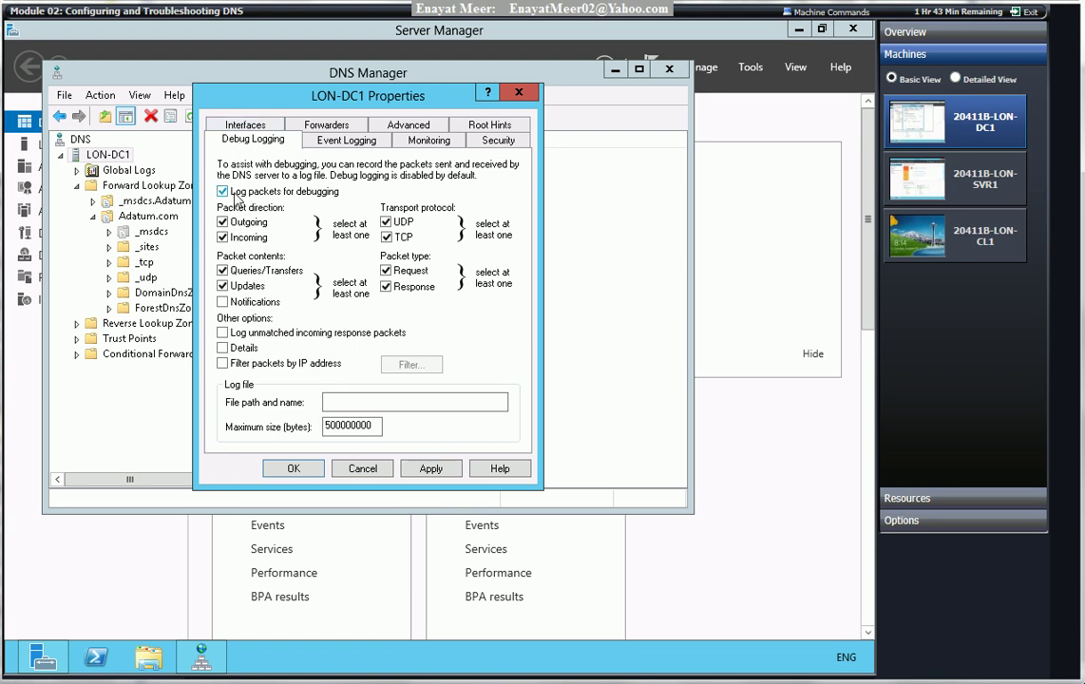
click(226, 193)
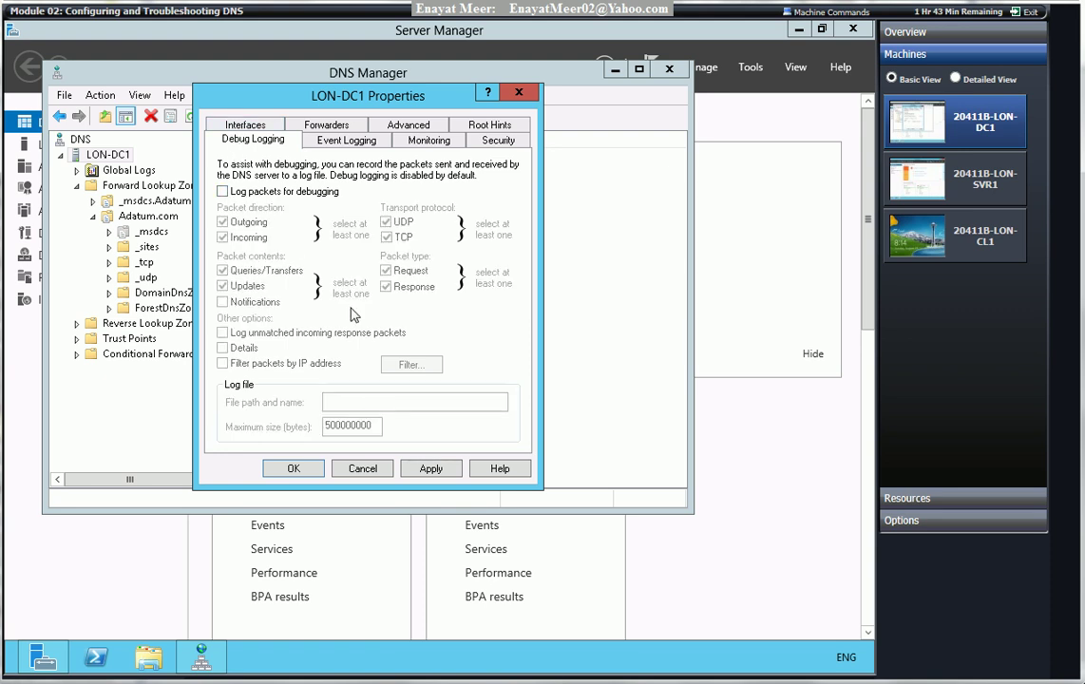
click(363, 470)
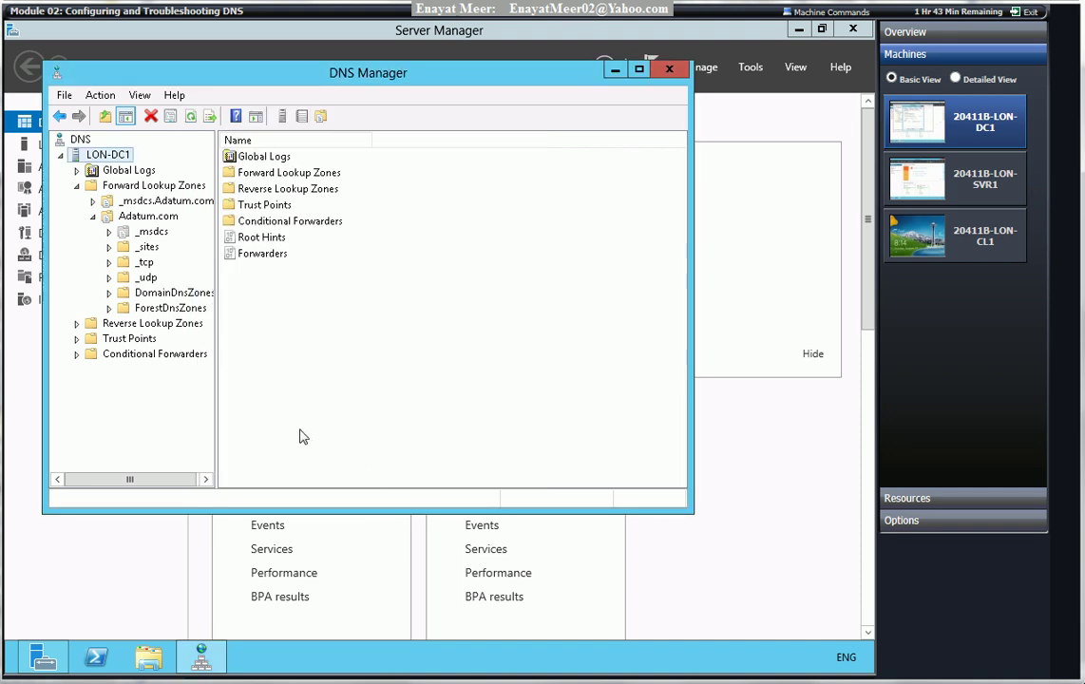
Look at the fields for a new conditional forwarder on LON-DC1 and dismiss the dialog without creating one.
click(177, 355)
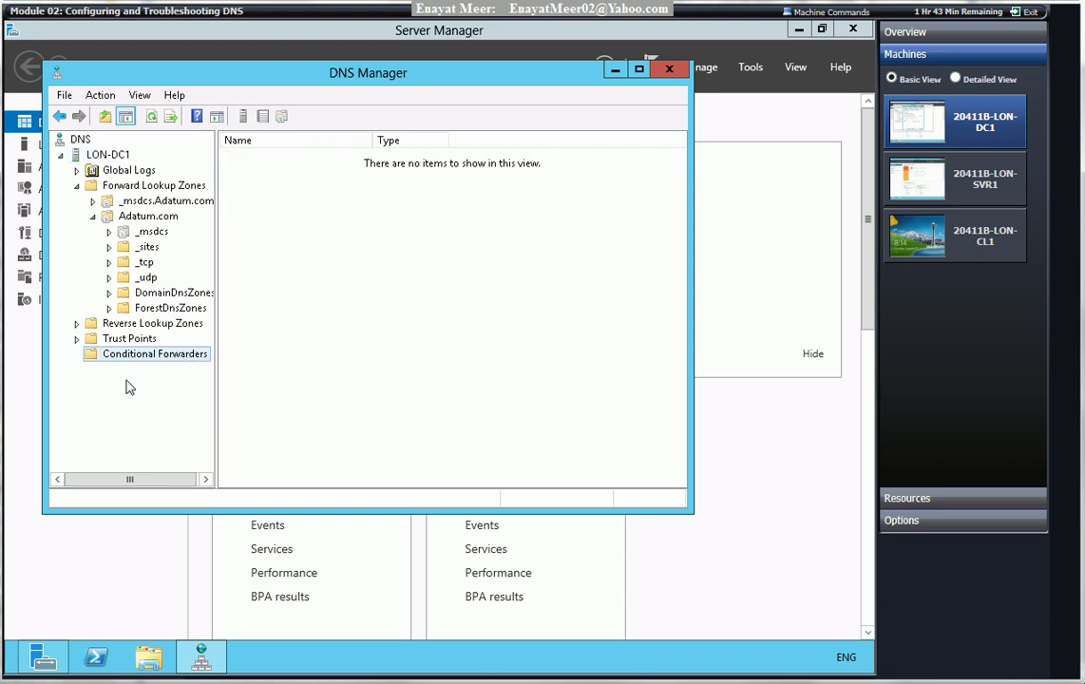
right_click(294, 263)
click(319, 265)
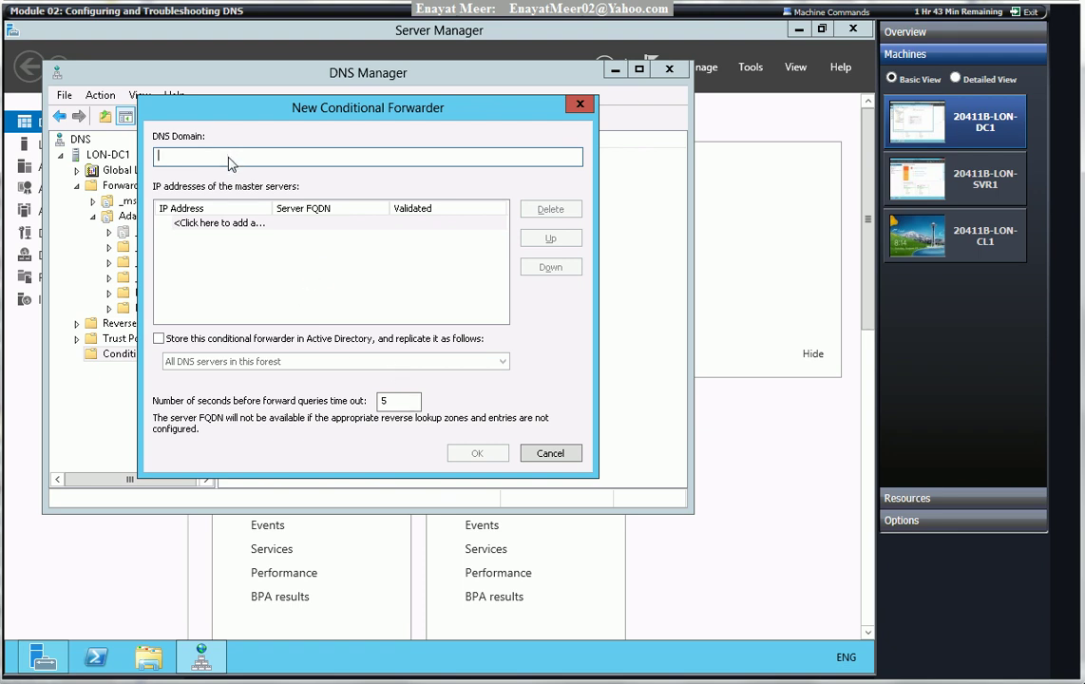
click(231, 226)
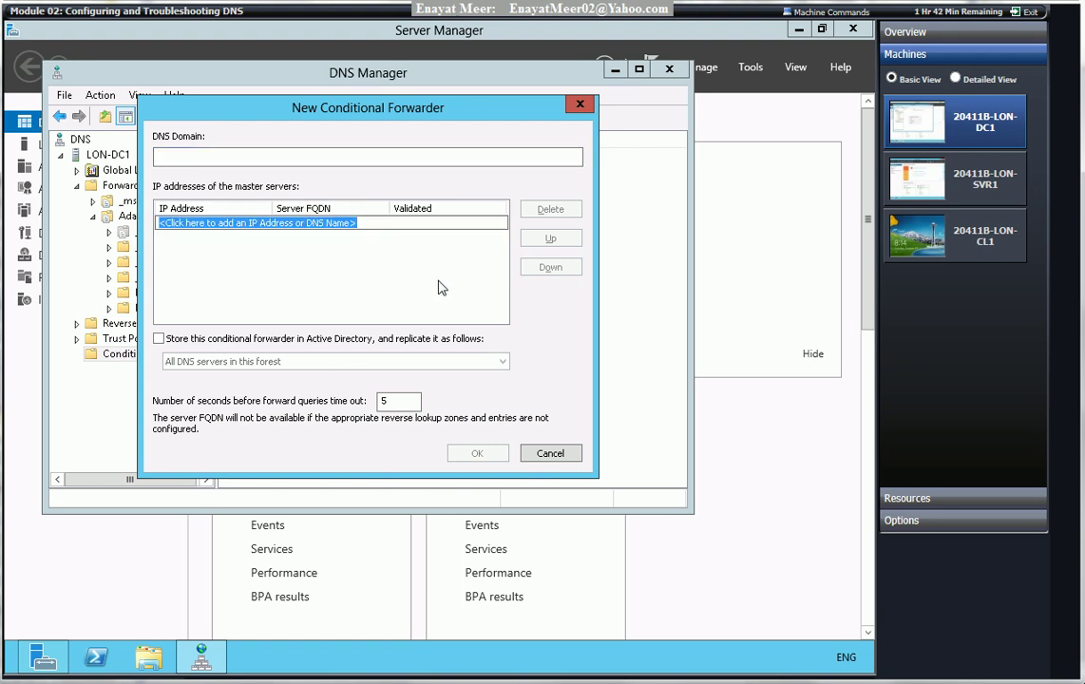
click(362, 158)
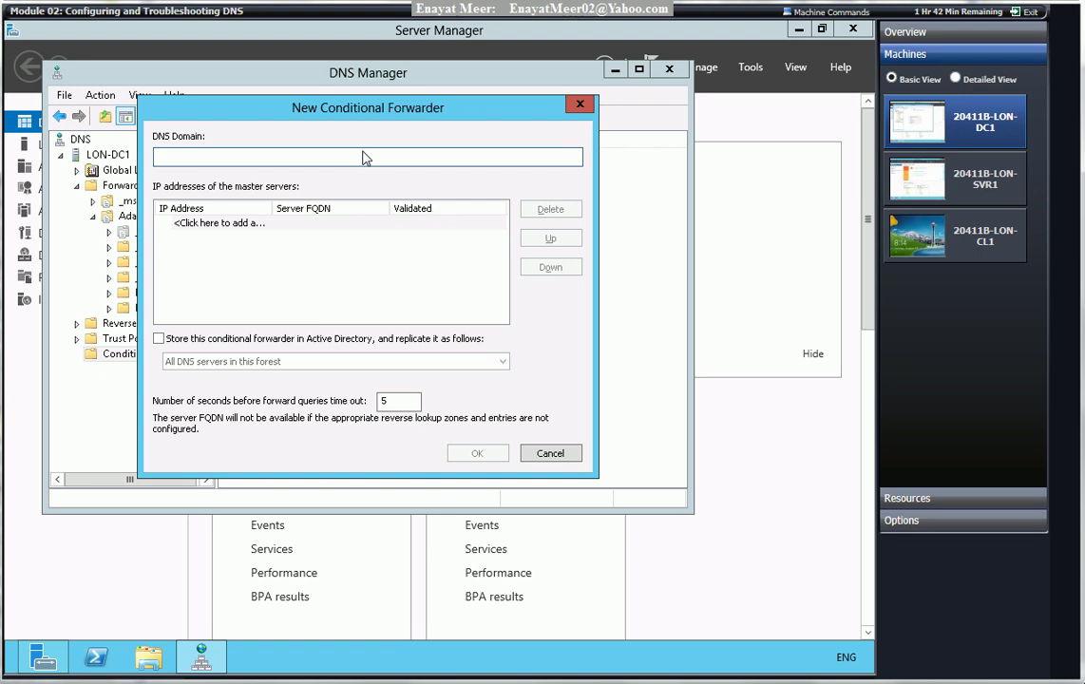
click(559, 453)
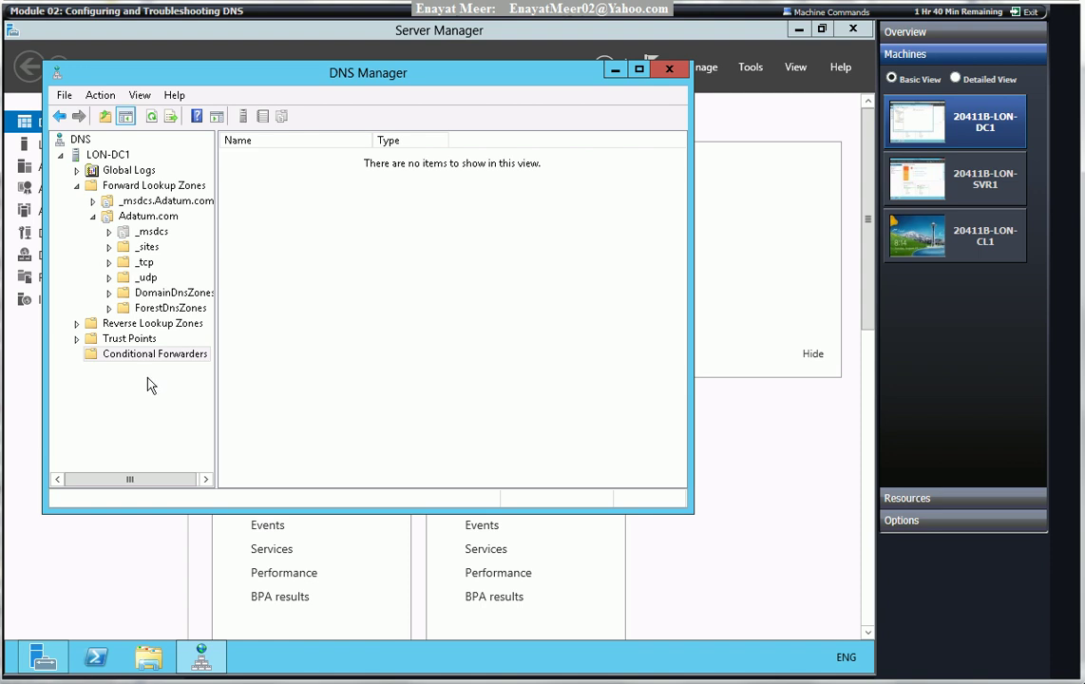
Start a new IPv4 reverse lookup zone as an Active Directory-stored primary zone replicated to all DNS servers on domain controllers in the Adatum.com domain.
click(122, 323)
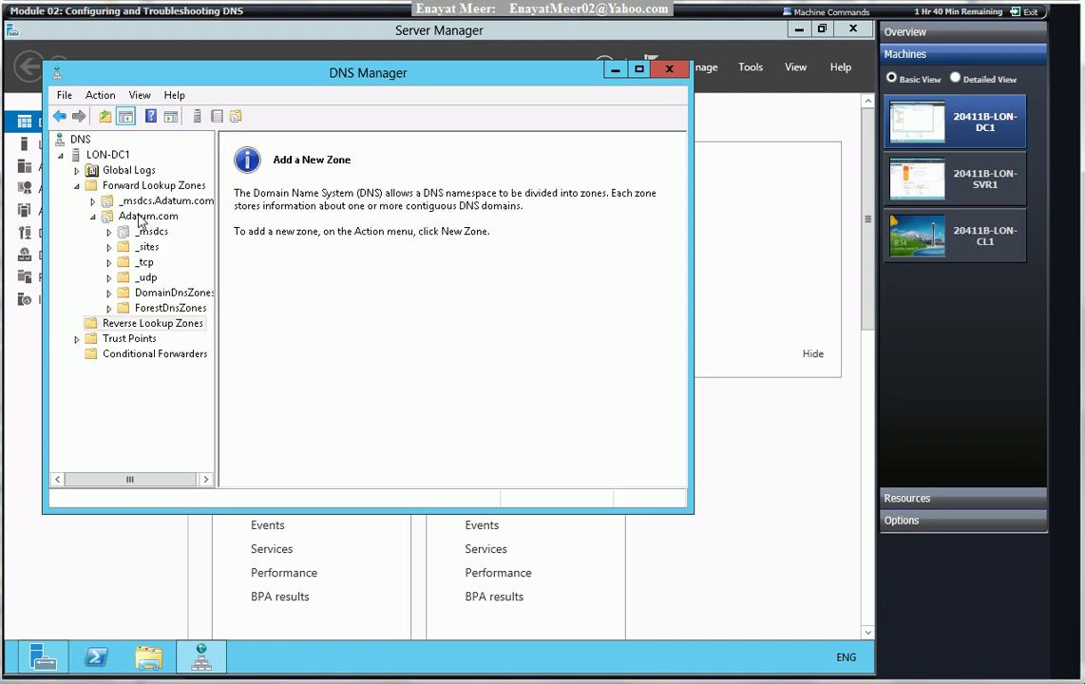
right_click(148, 328)
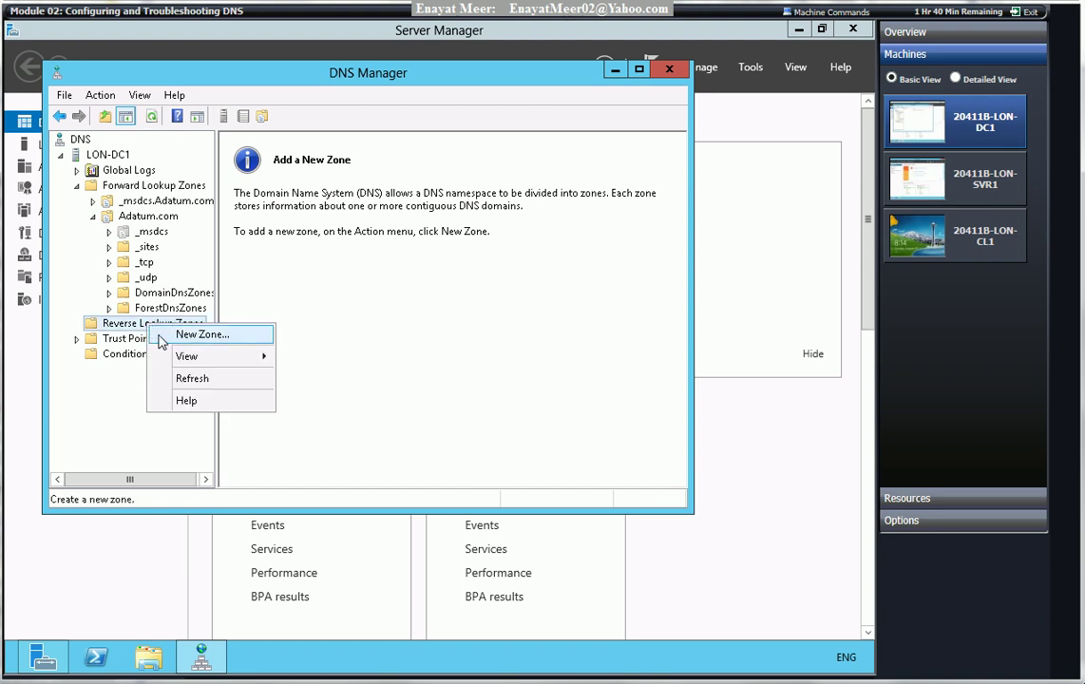
click(172, 337)
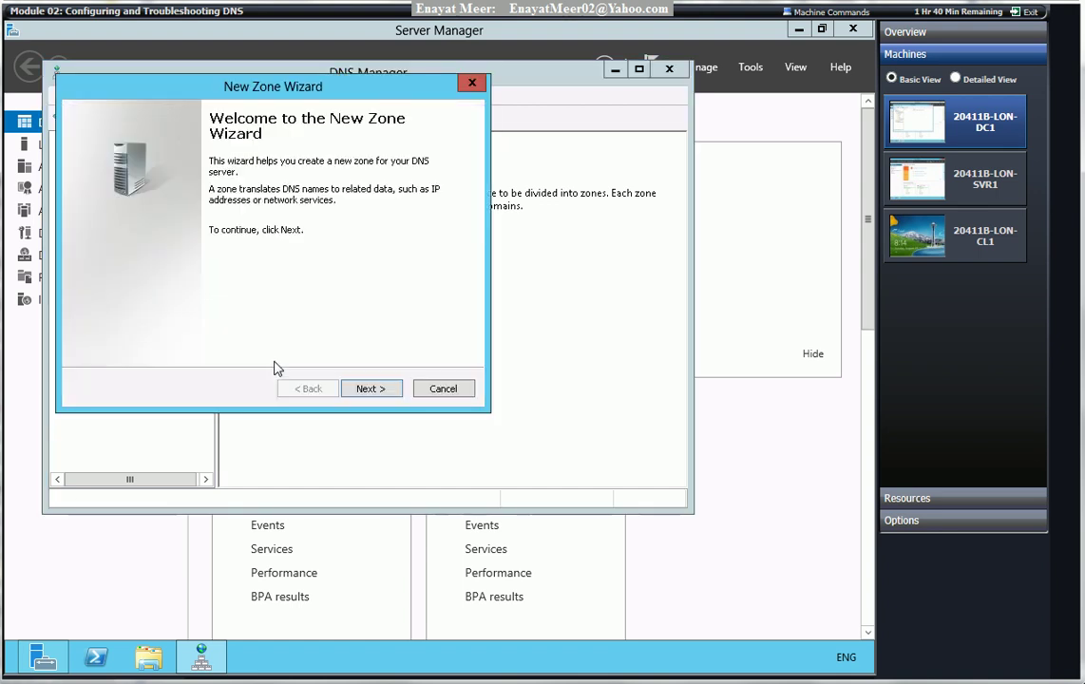
click(367, 396)
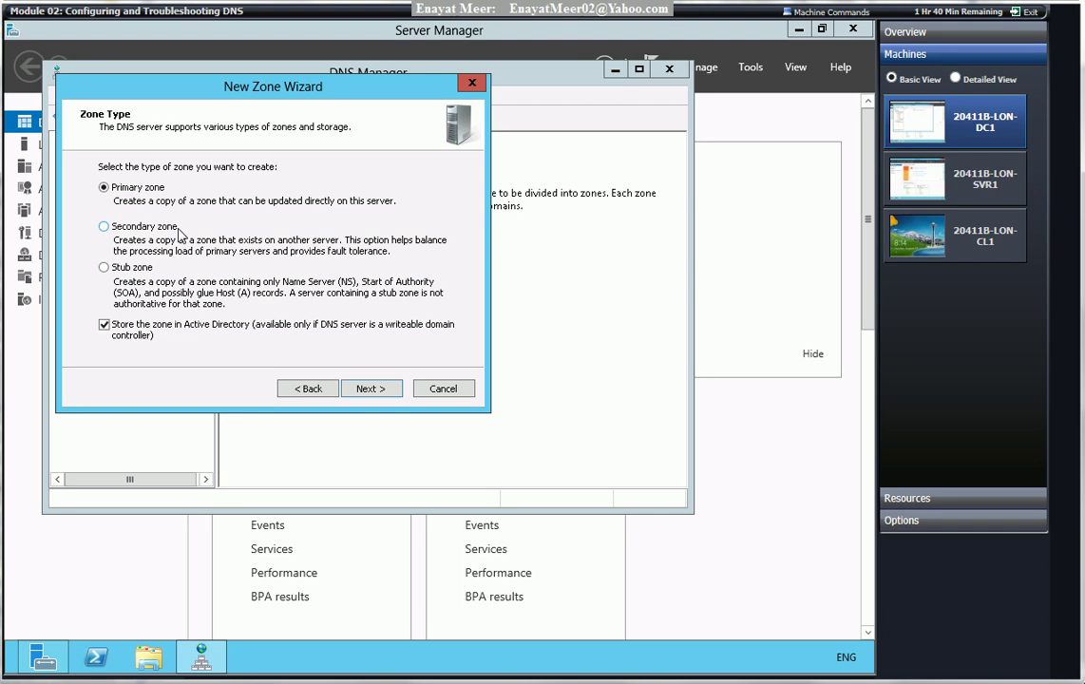
click(367, 389)
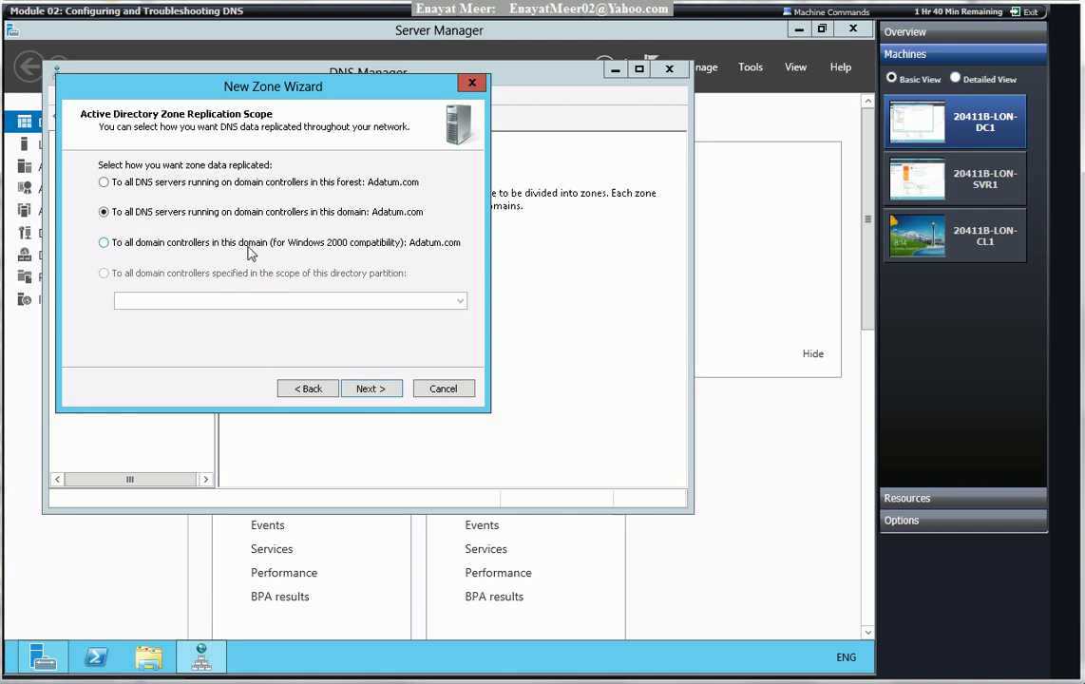
click(374, 389)
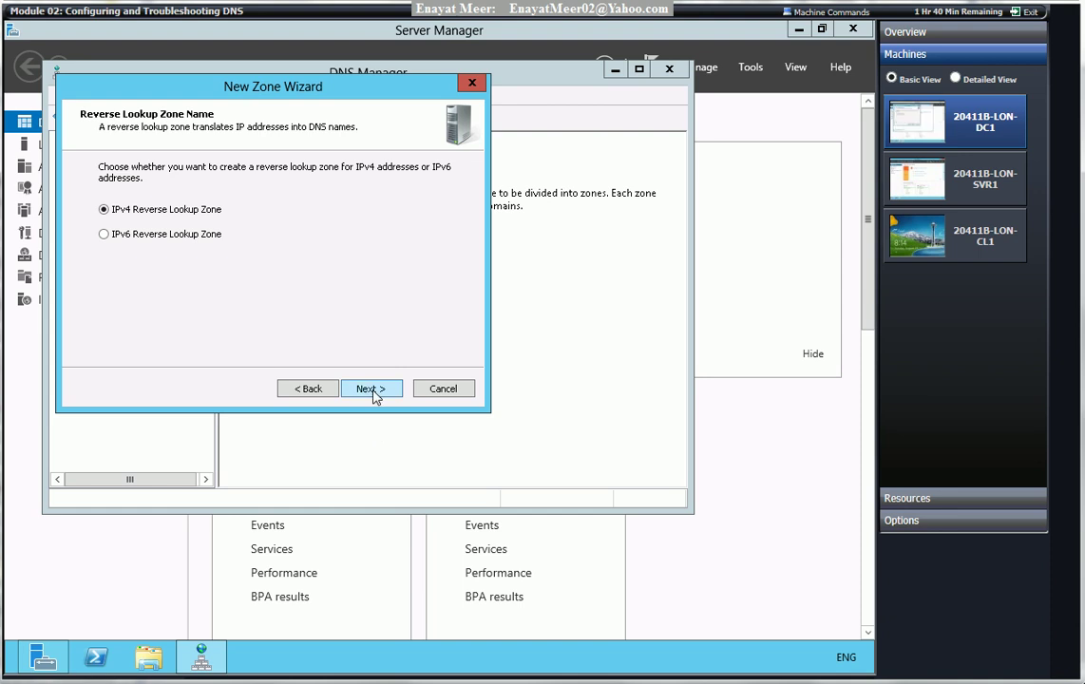
click(371, 389)
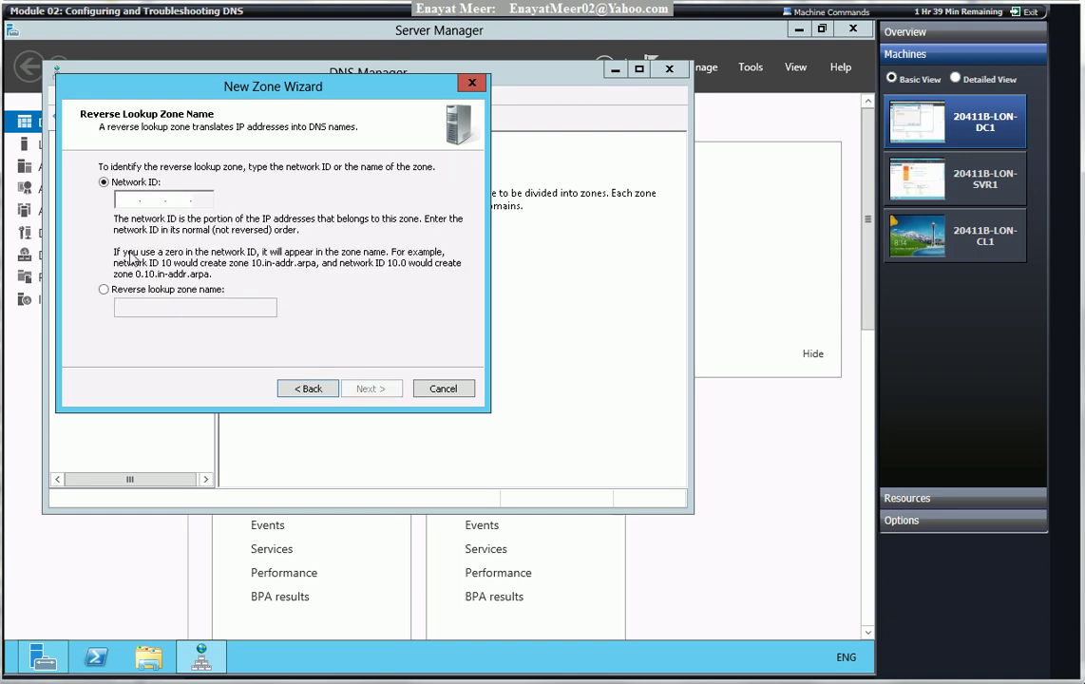
Set the network ID of the new reverse lookup zone to 172.16.0.
text(172.)
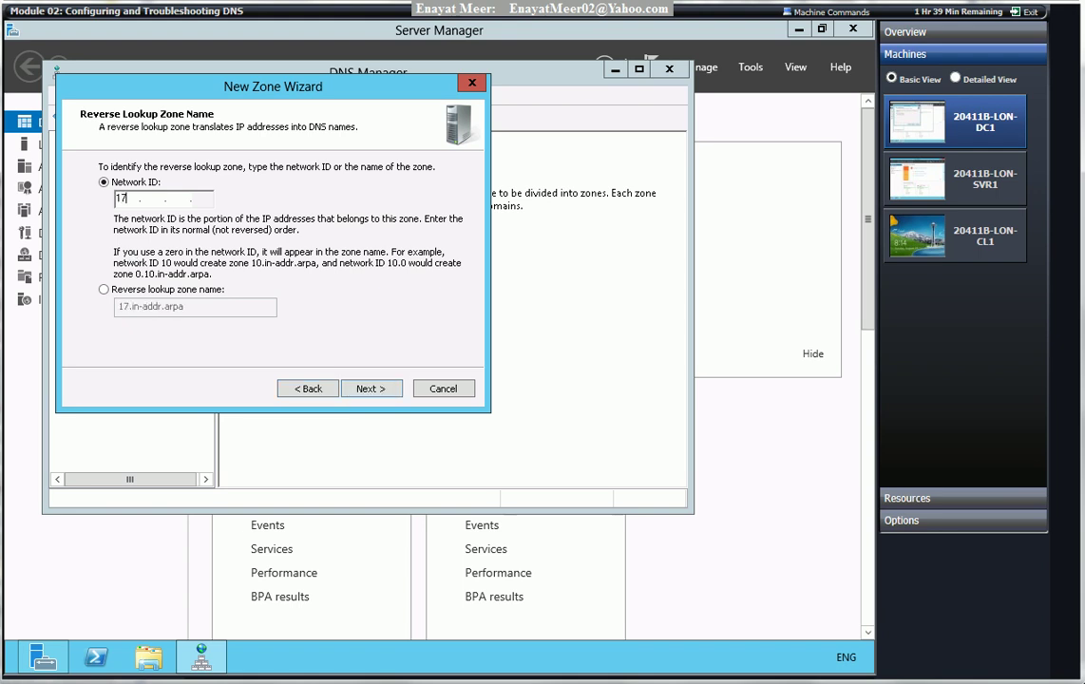
text(16)
text(0)
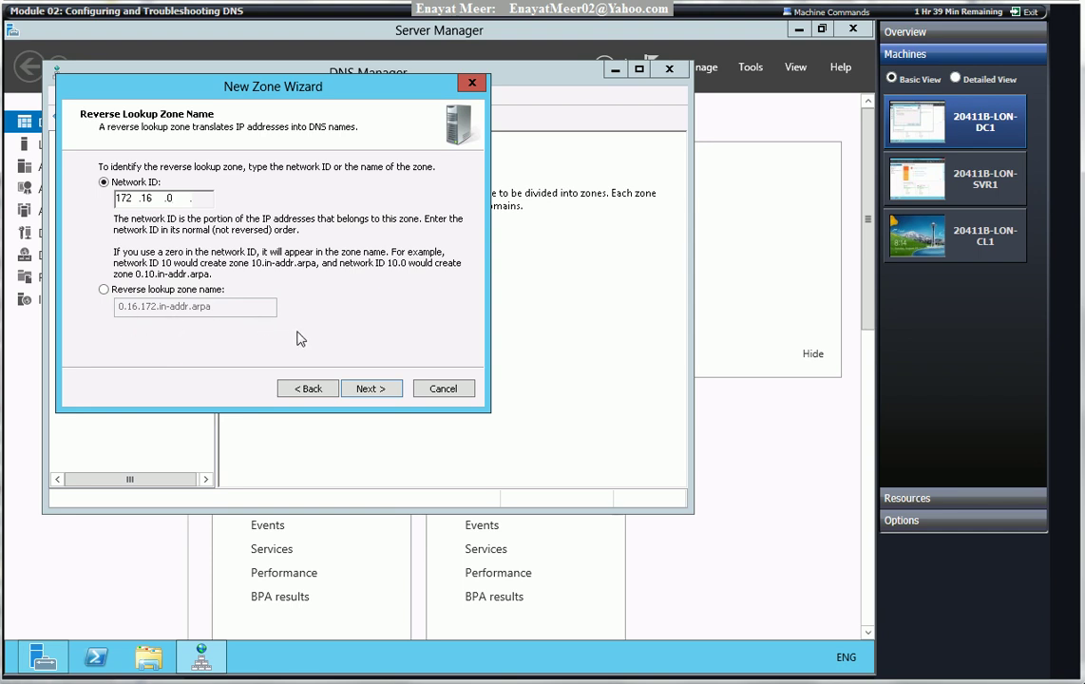
Allow only secure dynamic updates for the 172.16.0 reverse lookup zone and finish creating it on LON-DC1.
click(373, 392)
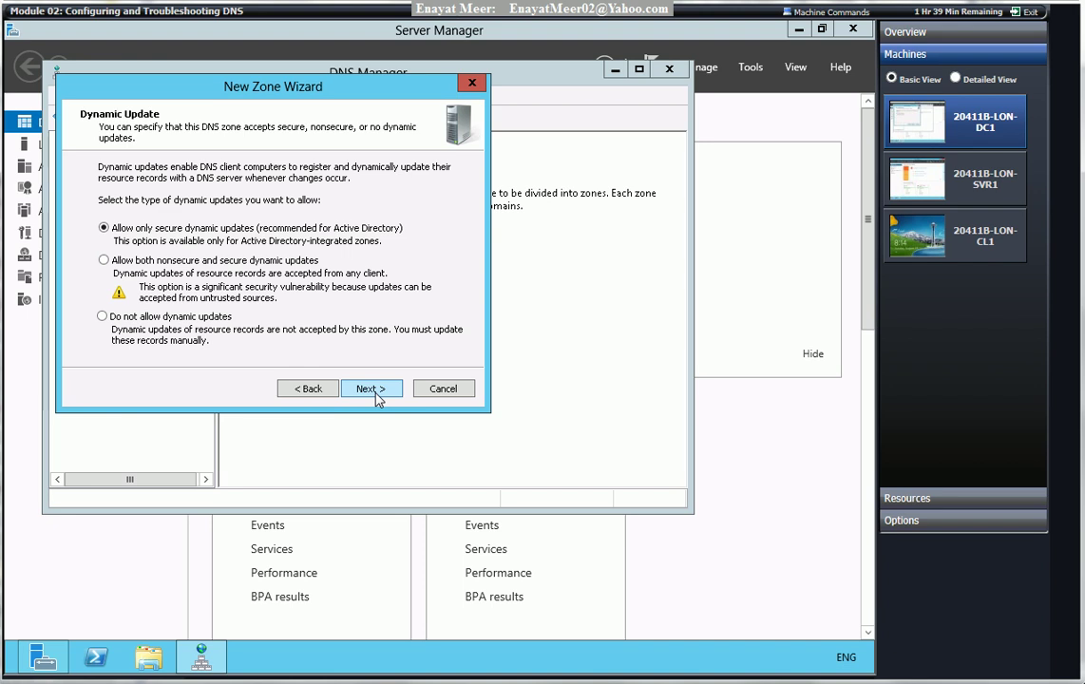
click(375, 389)
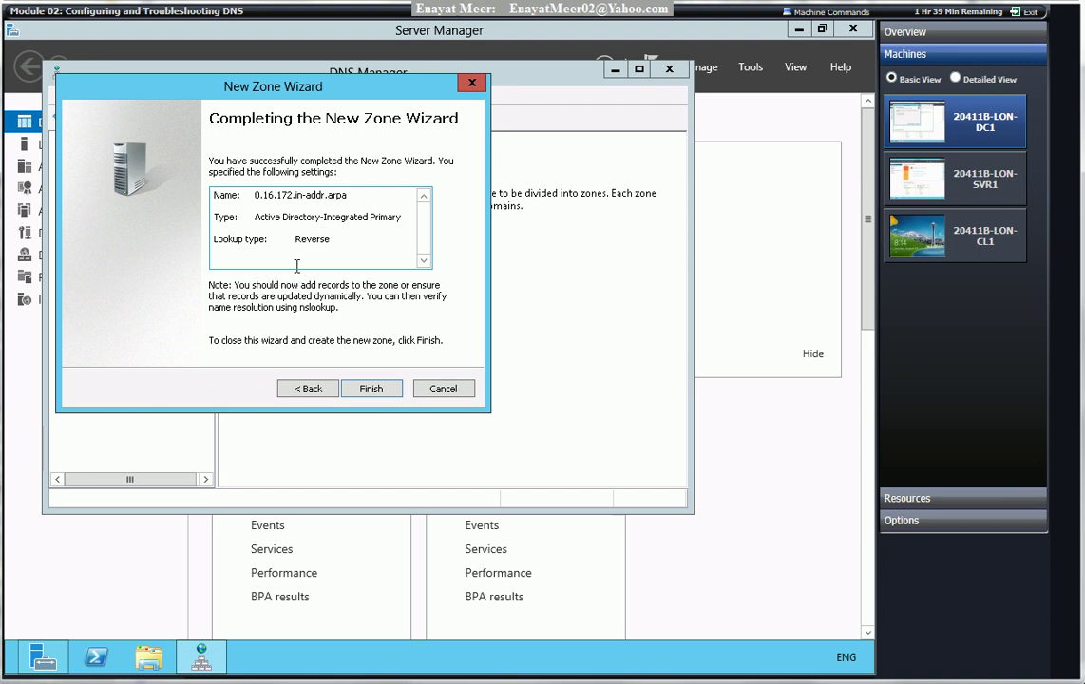
click(370, 389)
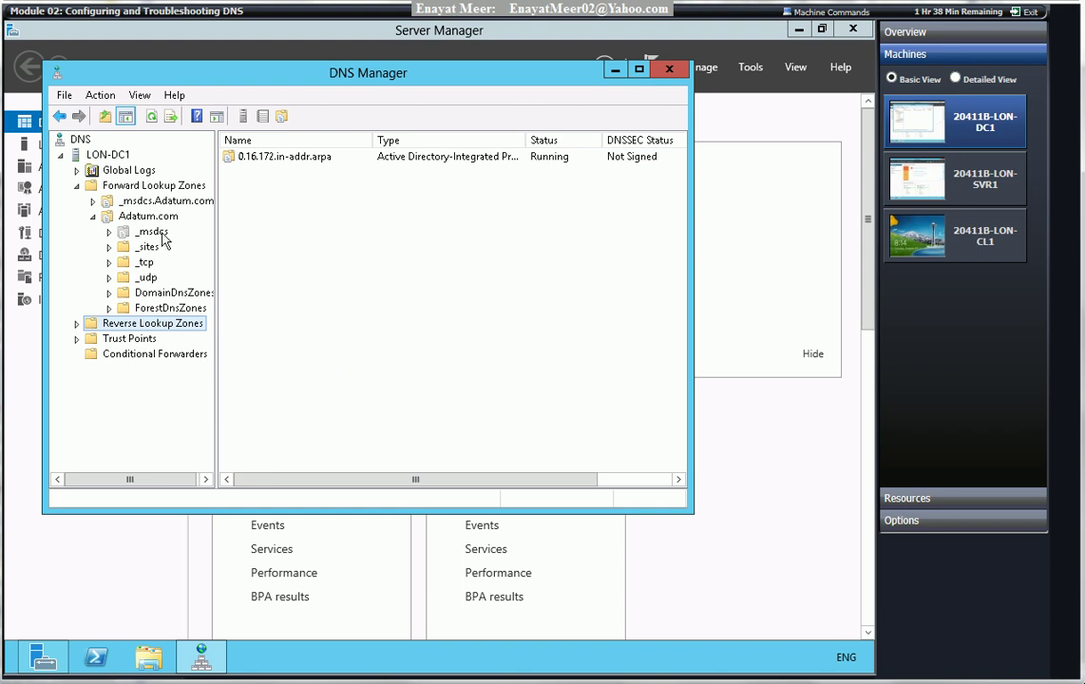
View the Adatum.com entry among LON-DC1's forward lookup zones, and open the DNS management console on LON-SVR1.
click(143, 182)
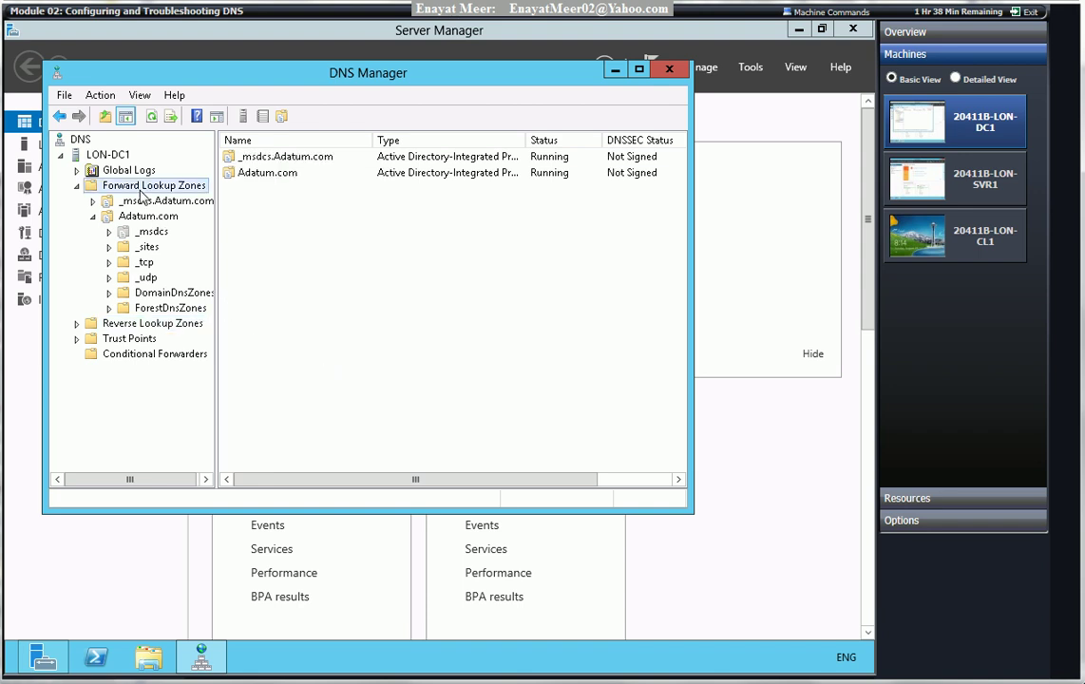
click(264, 172)
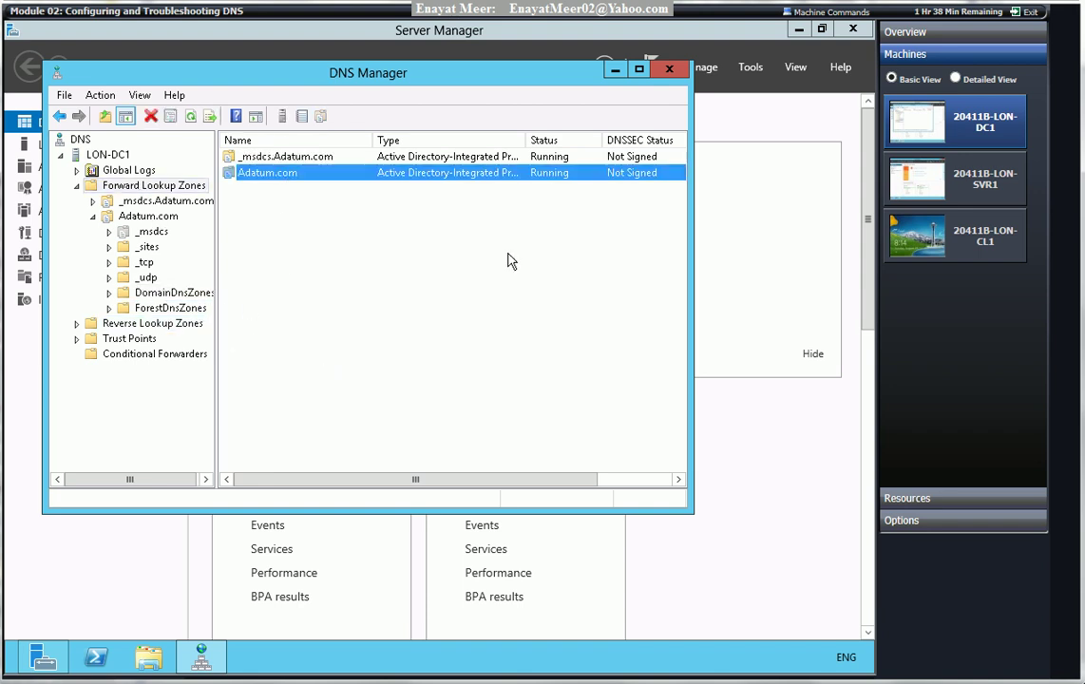
click(964, 187)
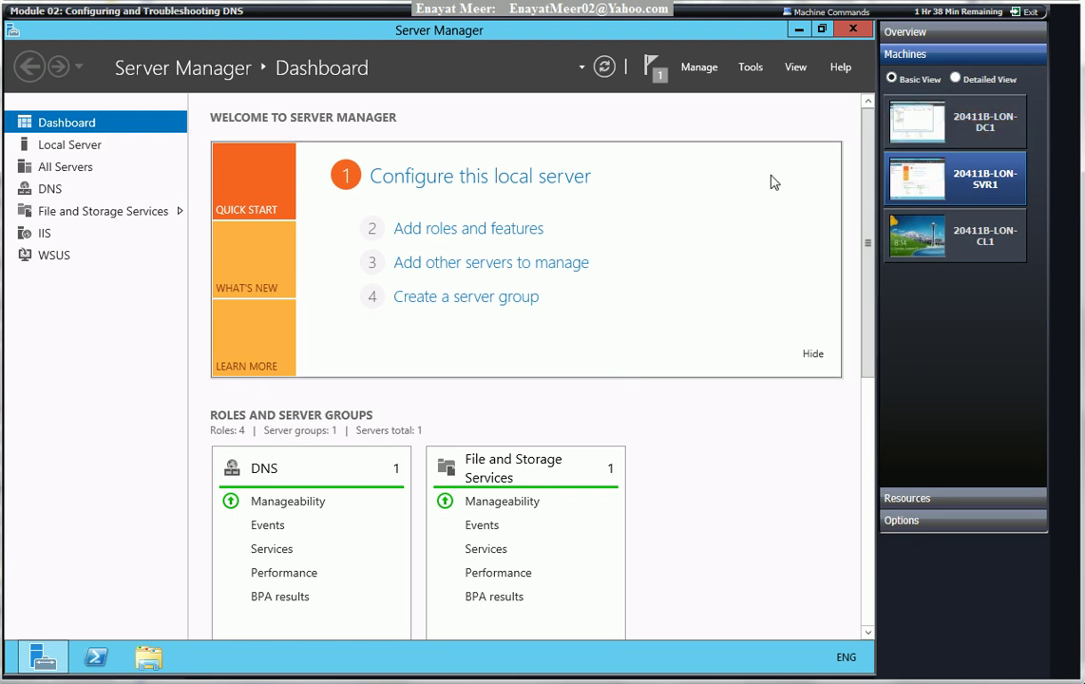
click(744, 68)
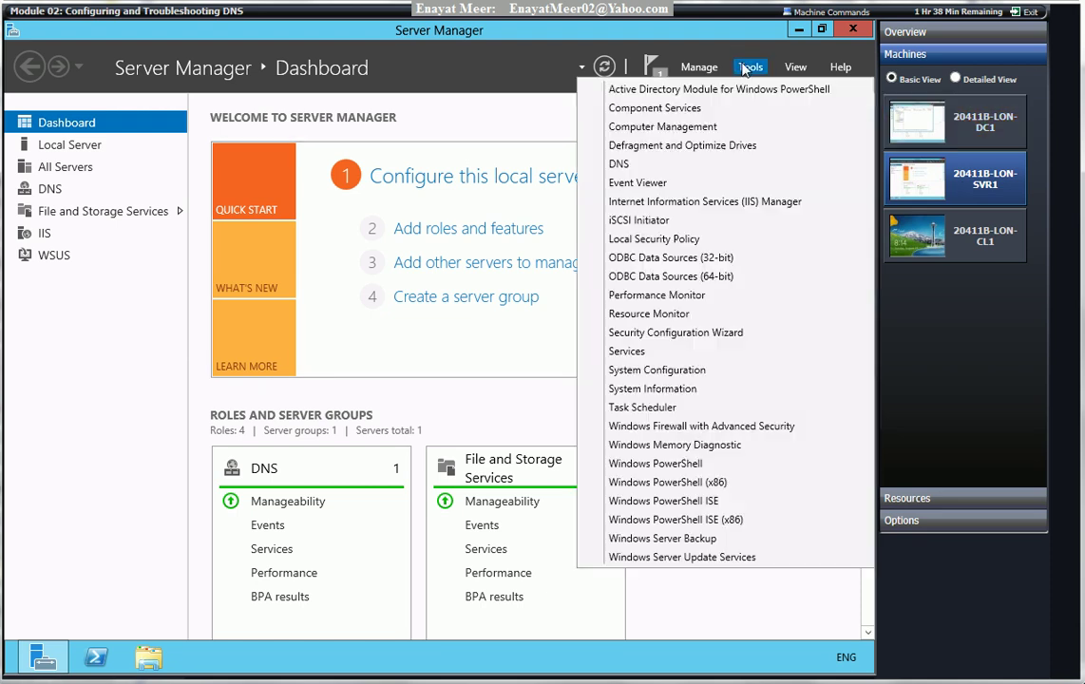
click(620, 164)
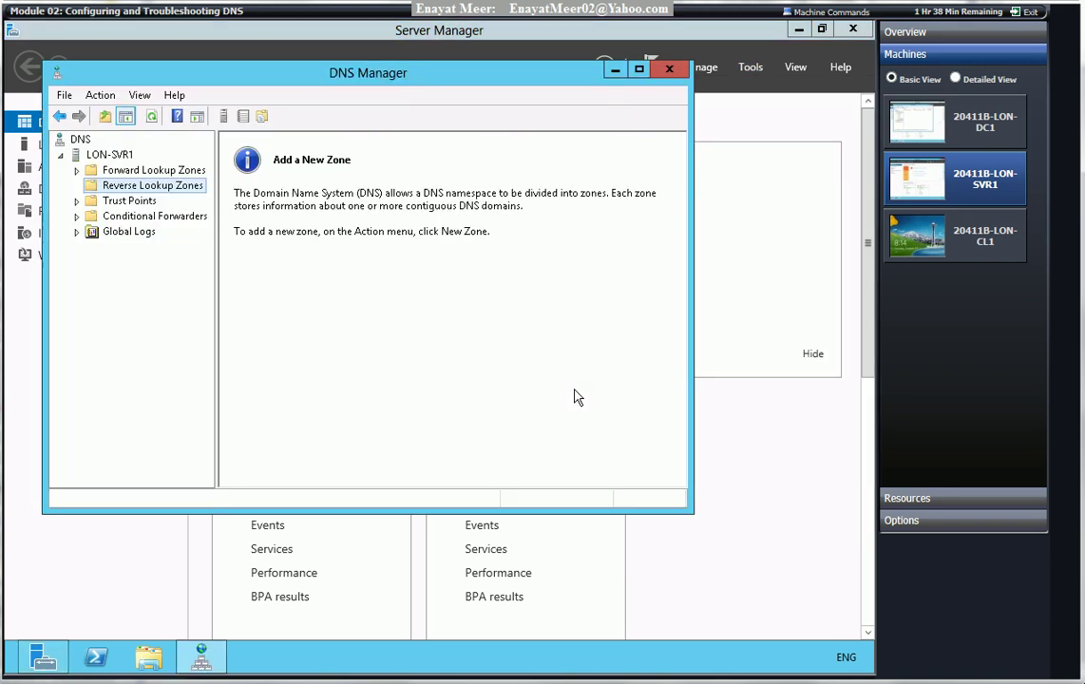
Start a new secondary forward lookup zone named Adatum.com on LON-SVR1.
click(90, 170)
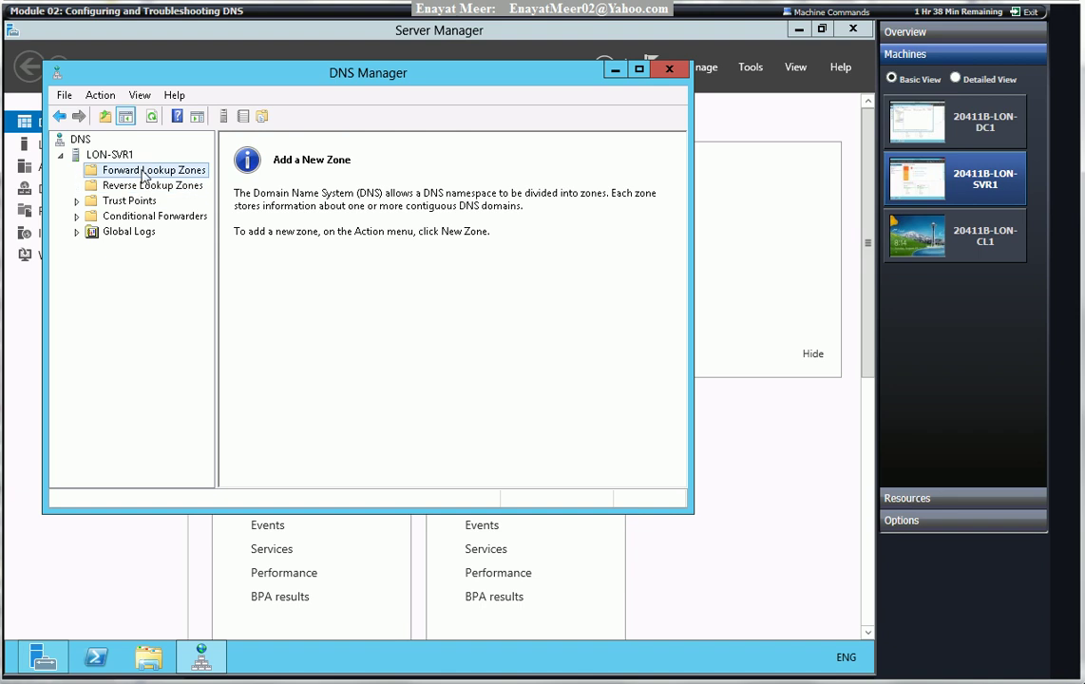
right_click(143, 175)
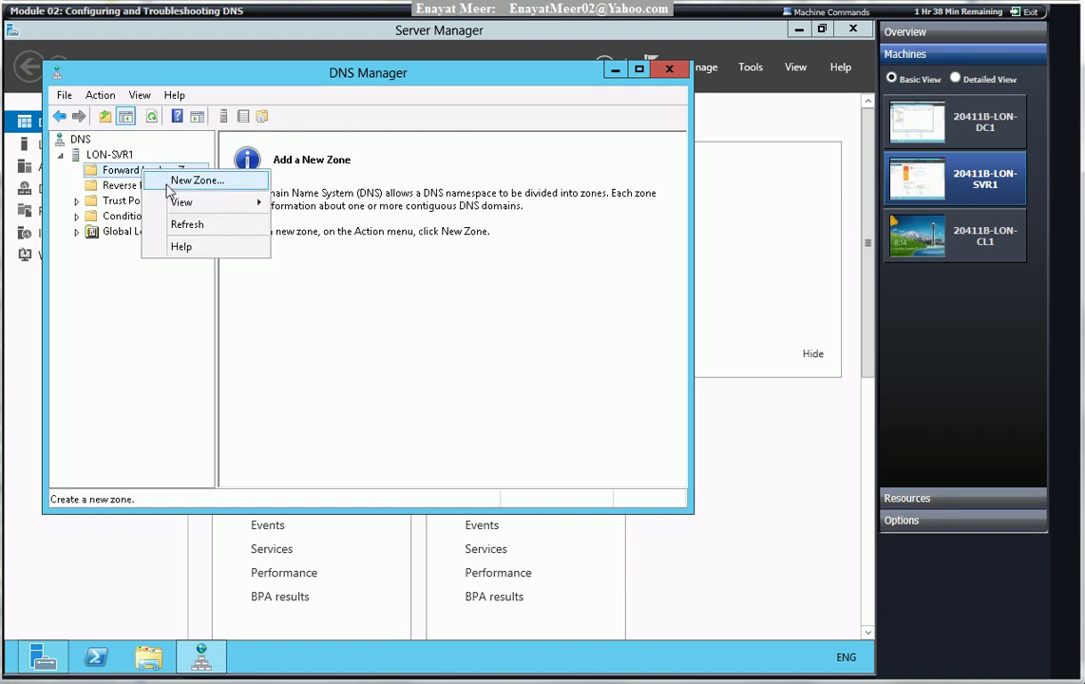
click(168, 185)
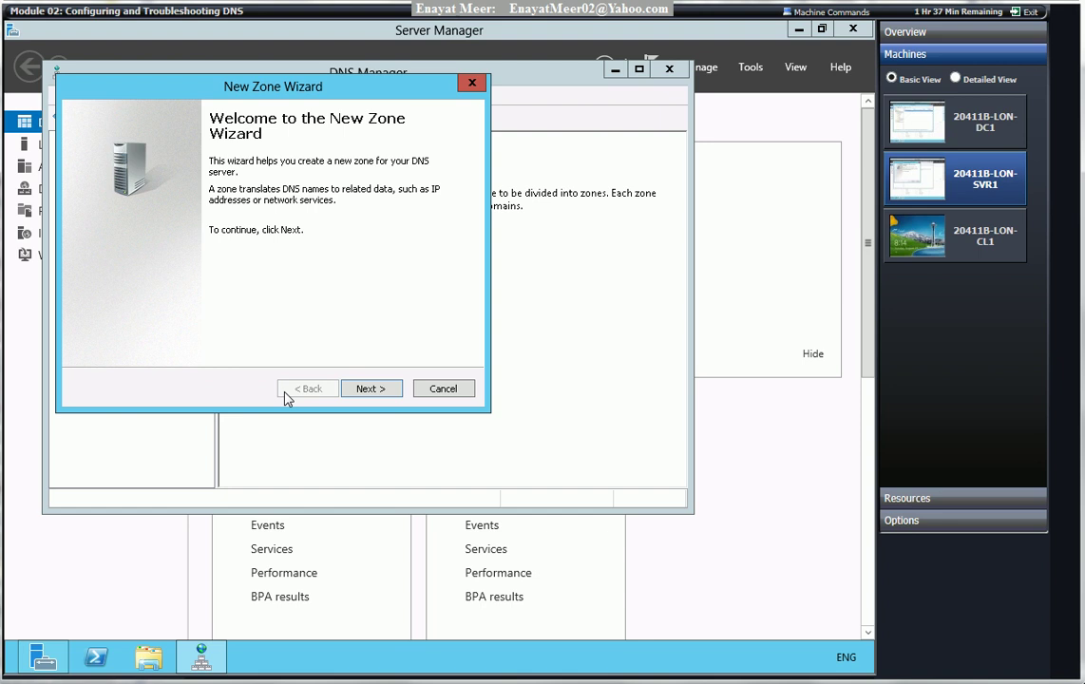
click(364, 390)
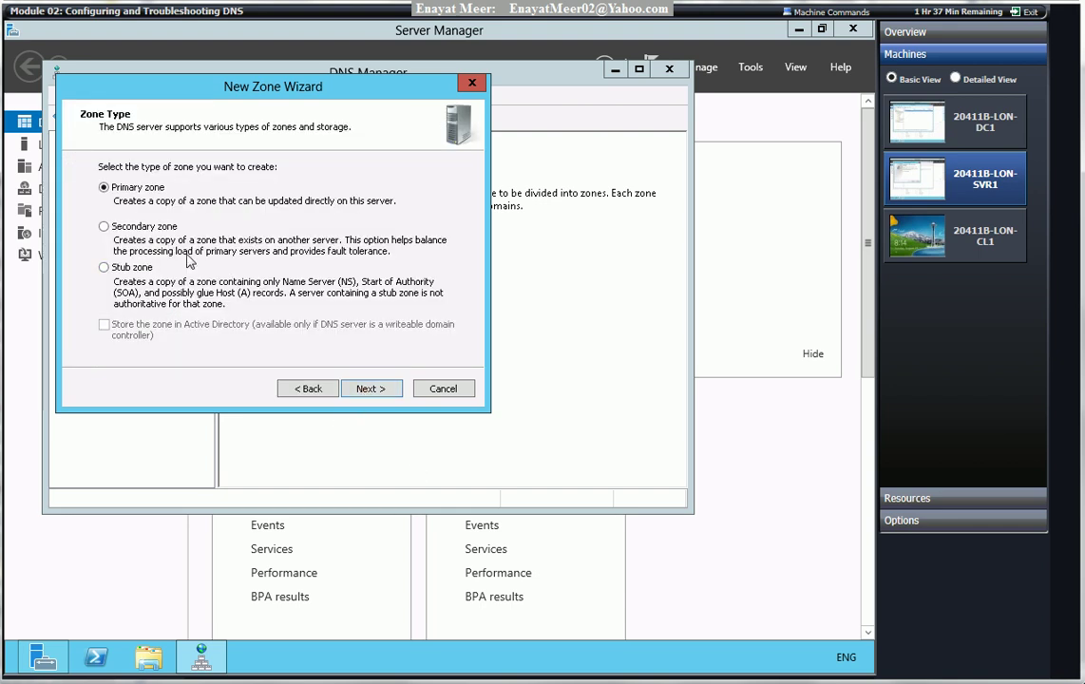
click(147, 227)
click(362, 391)
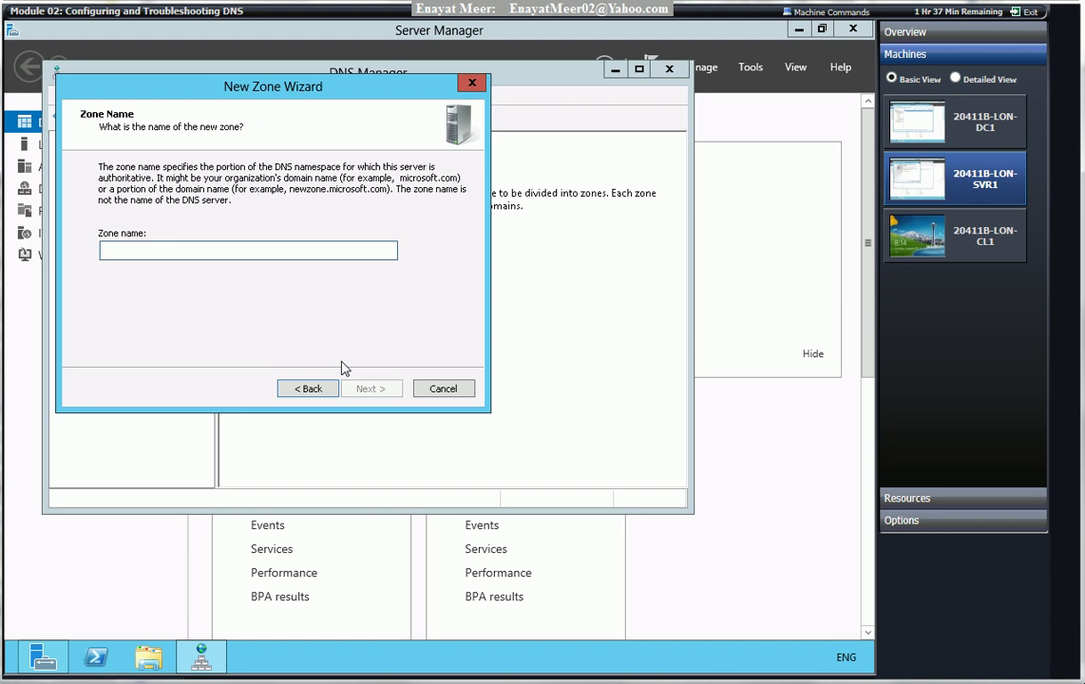
text(Adatum.com)
click(369, 389)
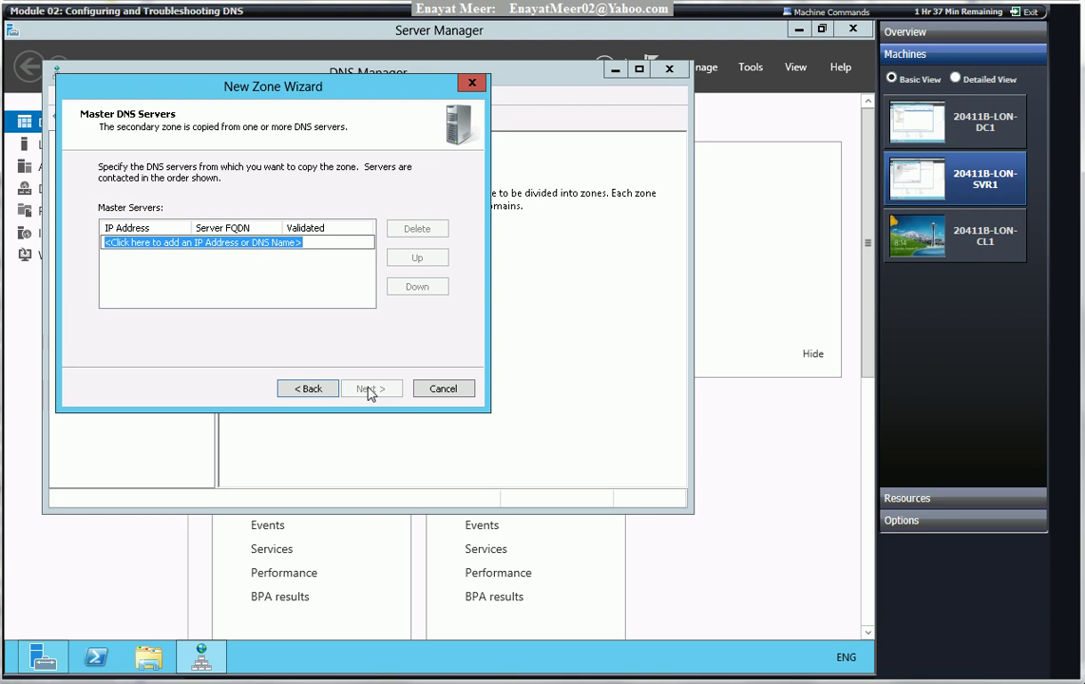
Set 172.16.0.10 as the master DNS server for the secondary zone and finish creating the zone.
click(203, 243)
text(172.1)
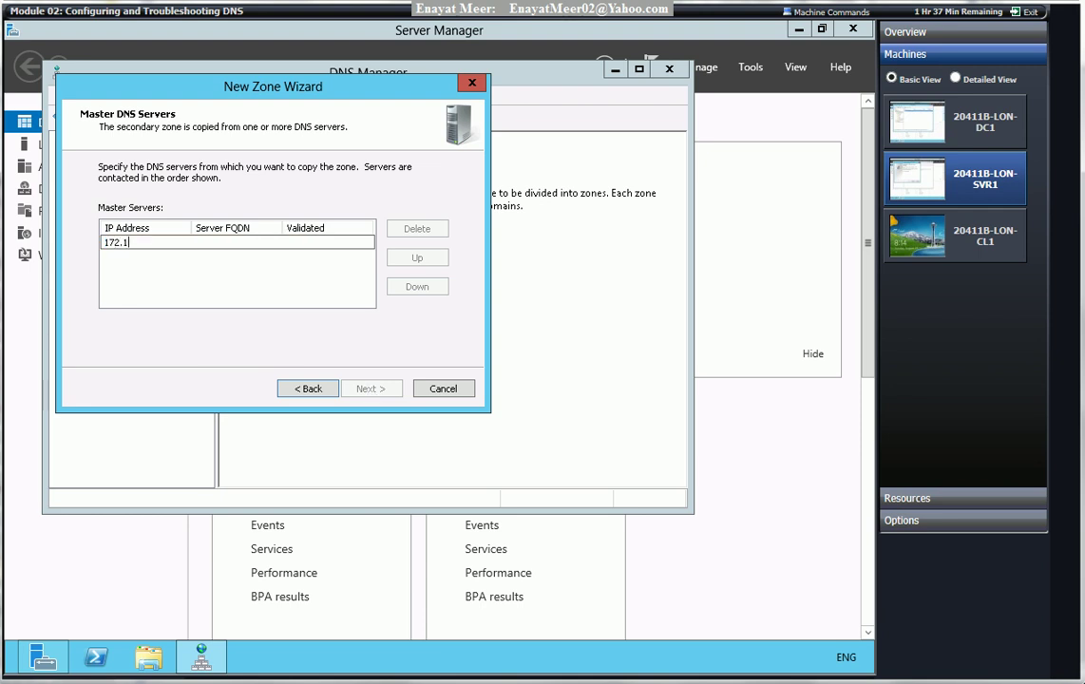
text(6.0.10)
key(Return)
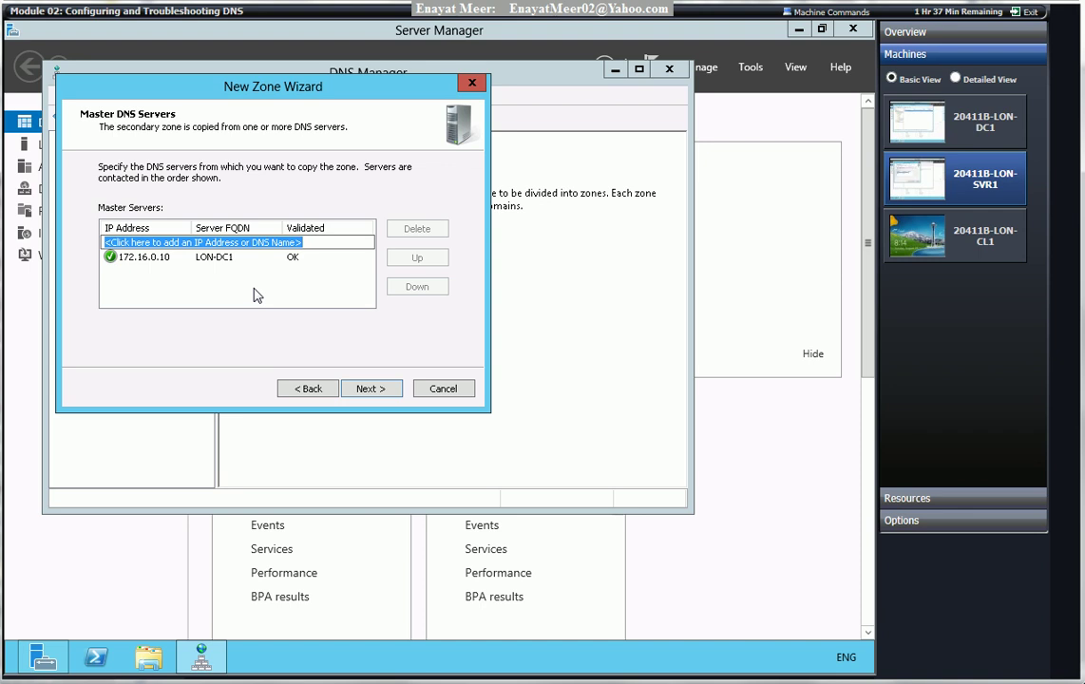
click(368, 390)
click(371, 389)
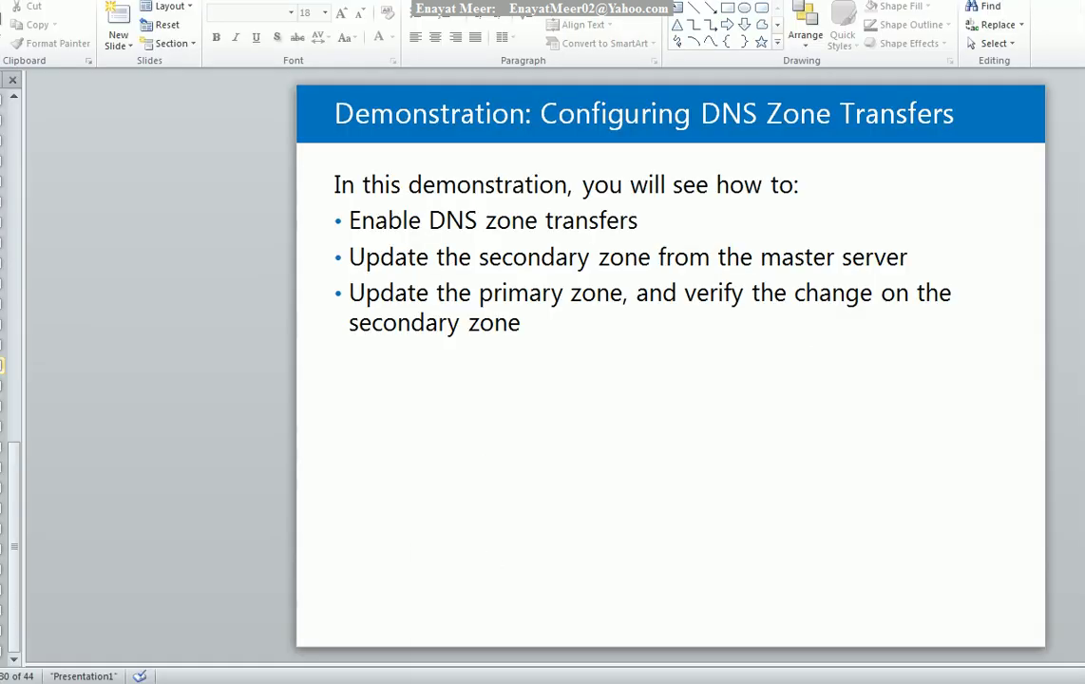
Compare the contents of the Adatum.com forward lookup zone on LON-DC1 with its secondary copy on LON-SVR1.
mouse_move(518, 679)
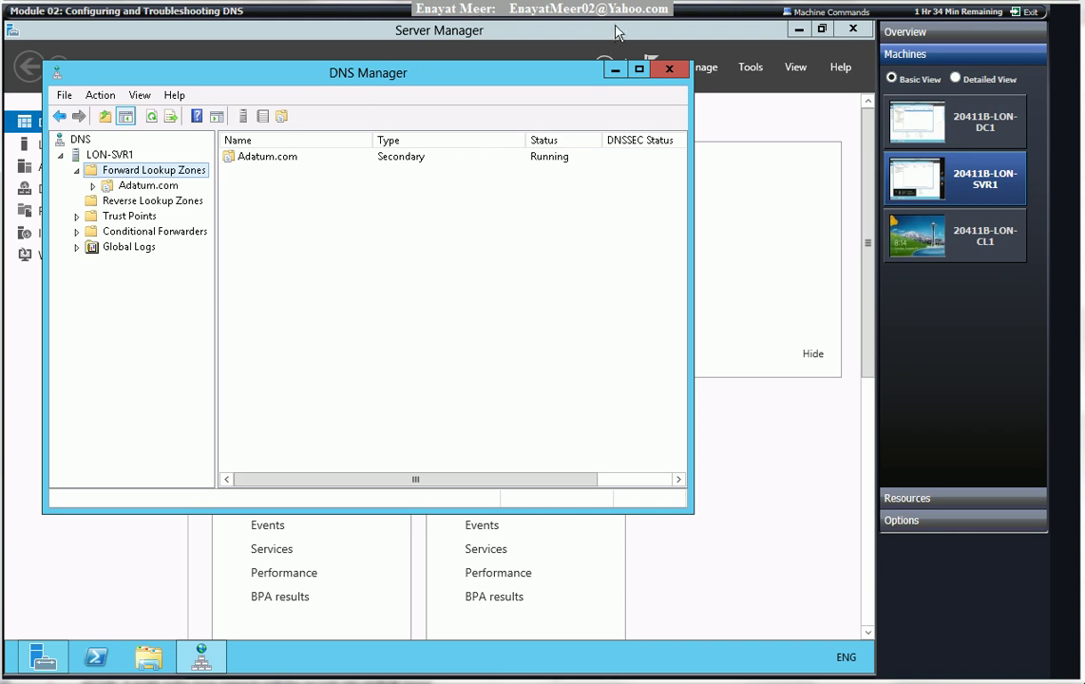
click(988, 134)
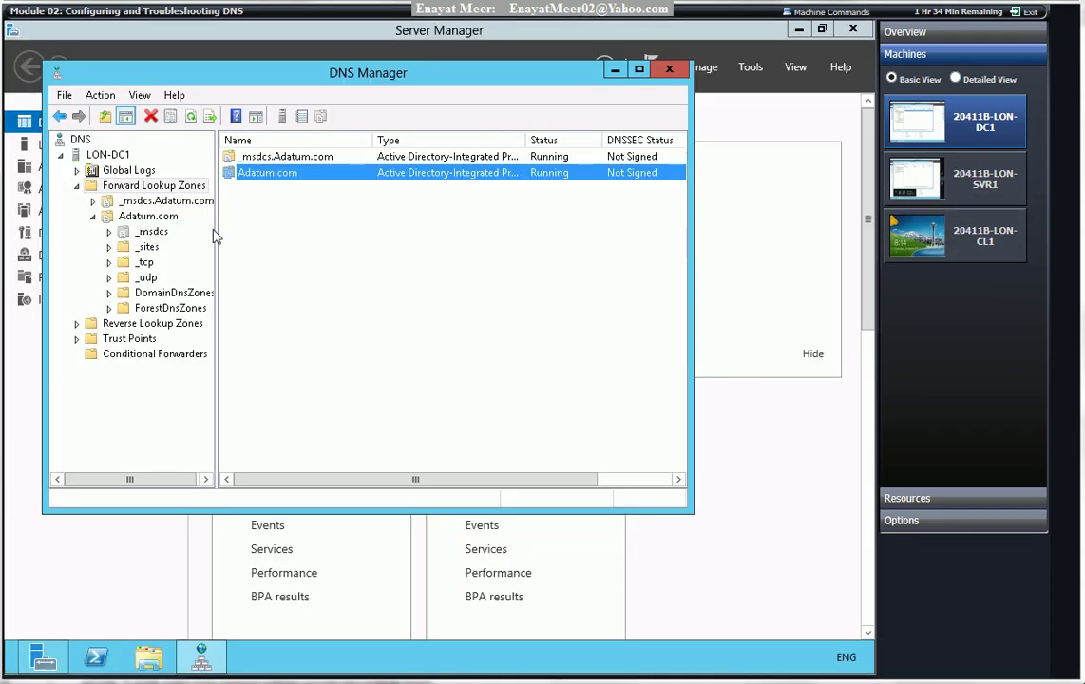
click(76, 171)
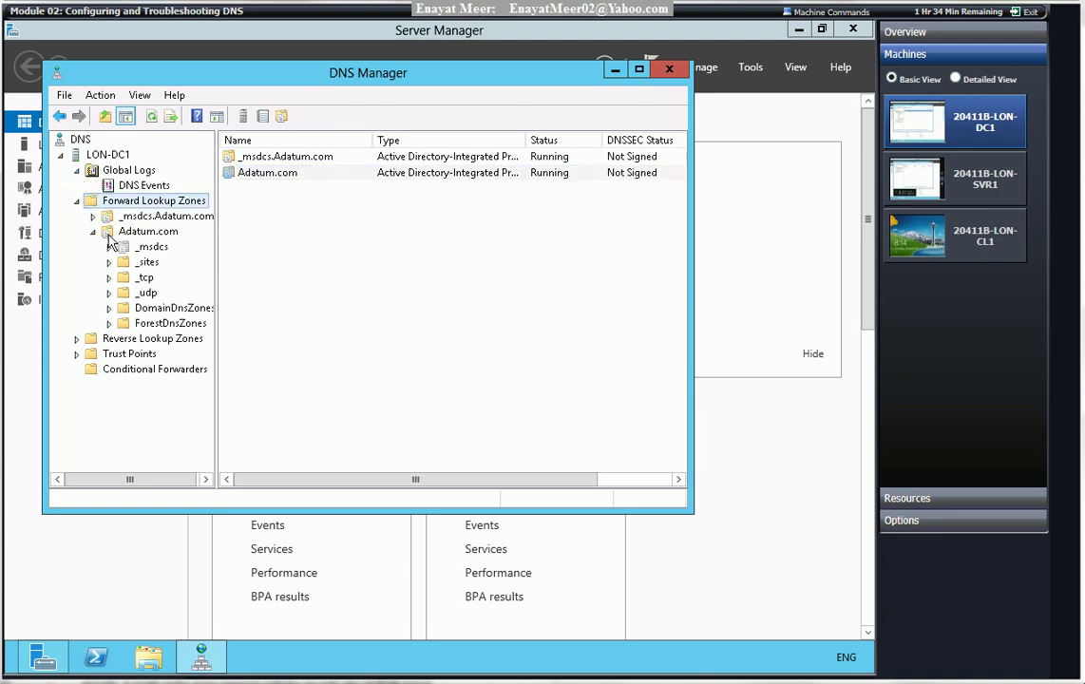
click(120, 236)
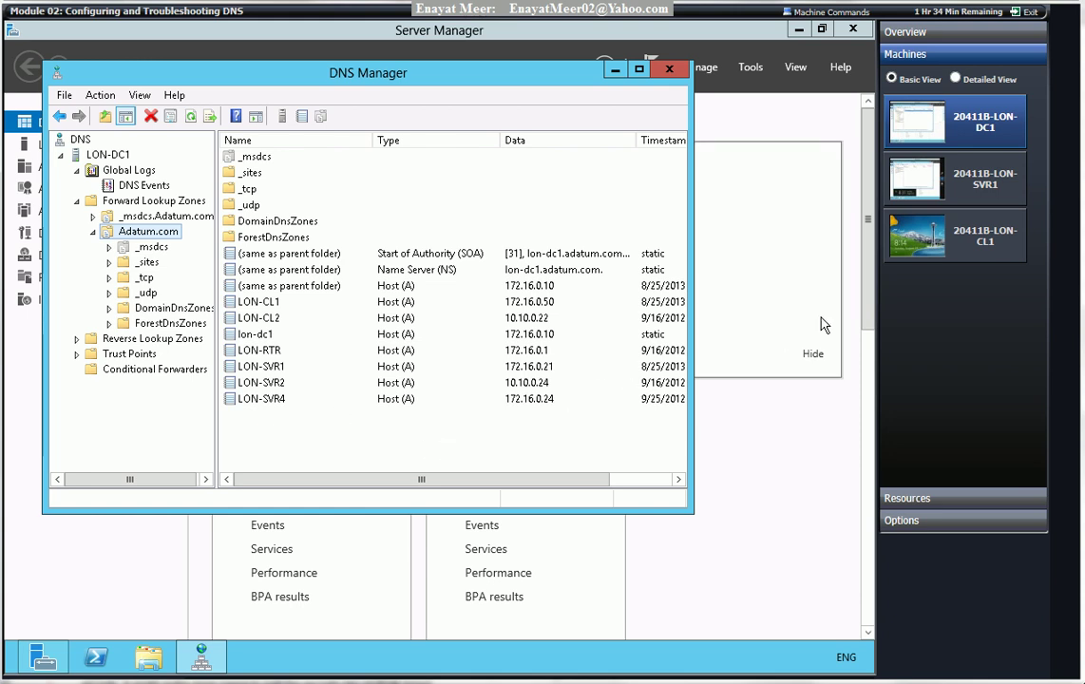
click(988, 168)
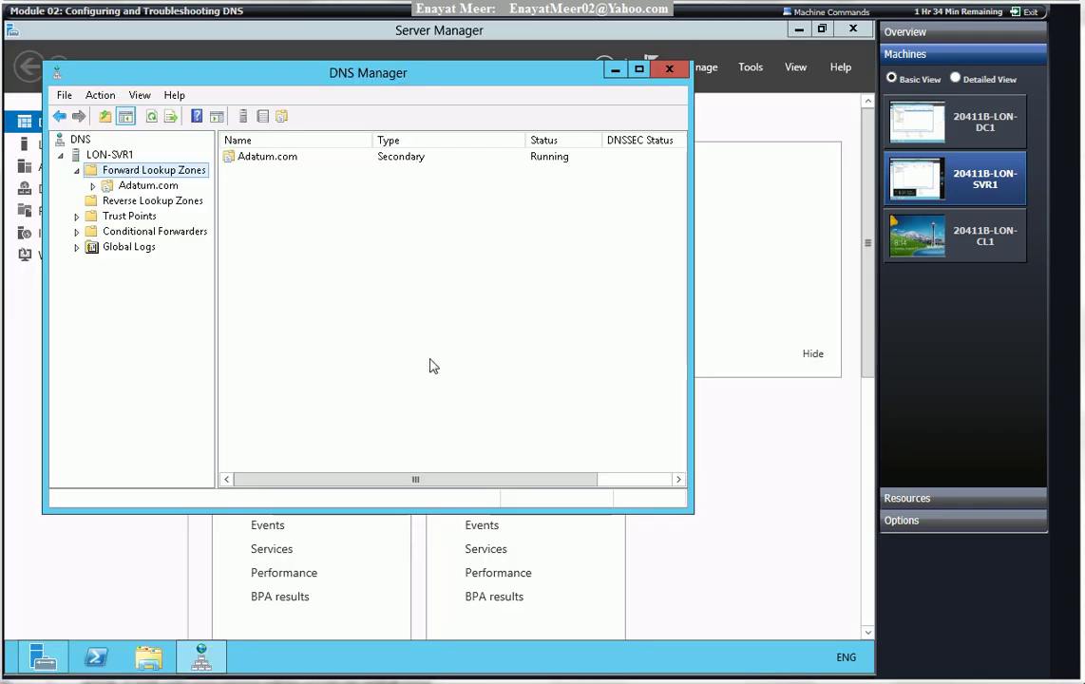
click(147, 188)
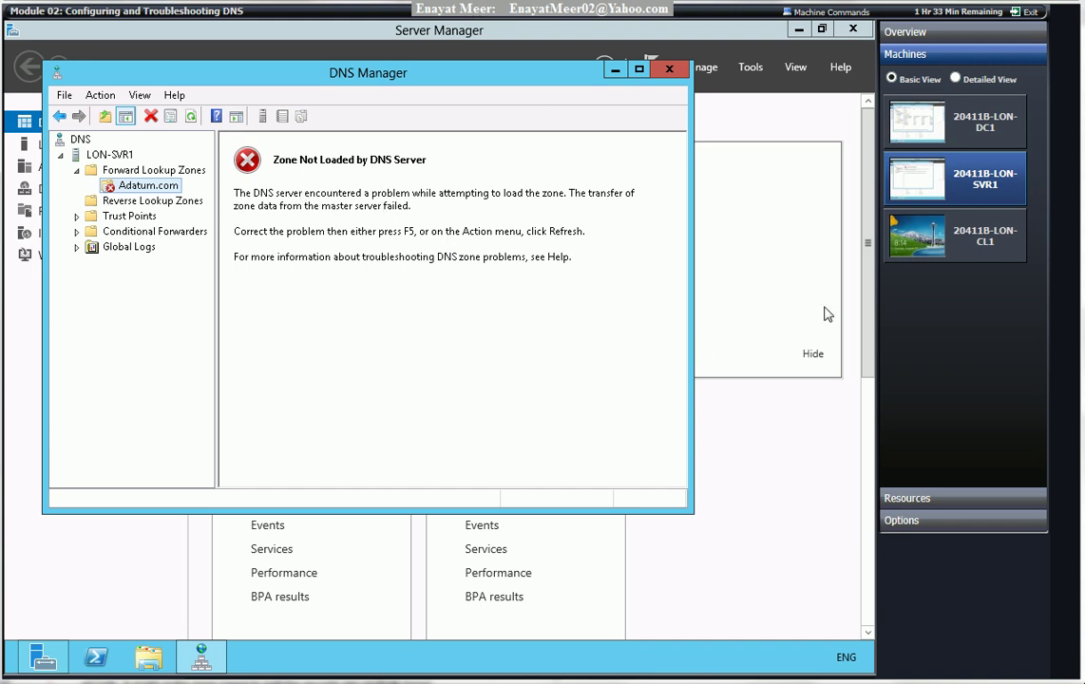
Allow zone transfers for LON-DC1's Adatum.com zone only to servers listed as its name servers.
click(960, 123)
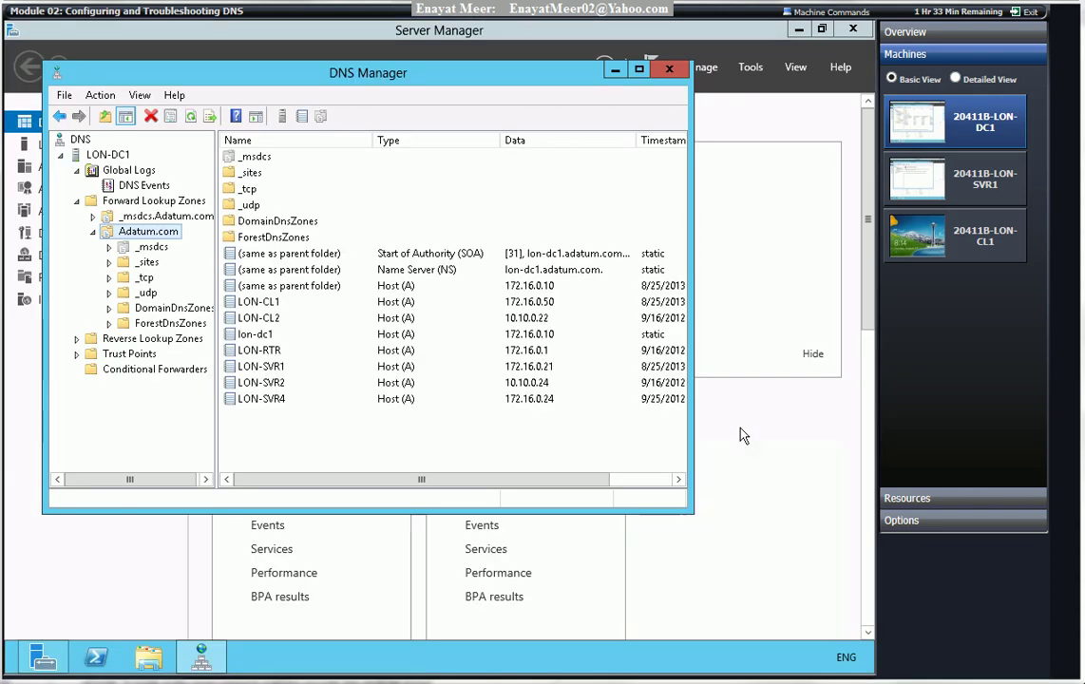
right_click(157, 236)
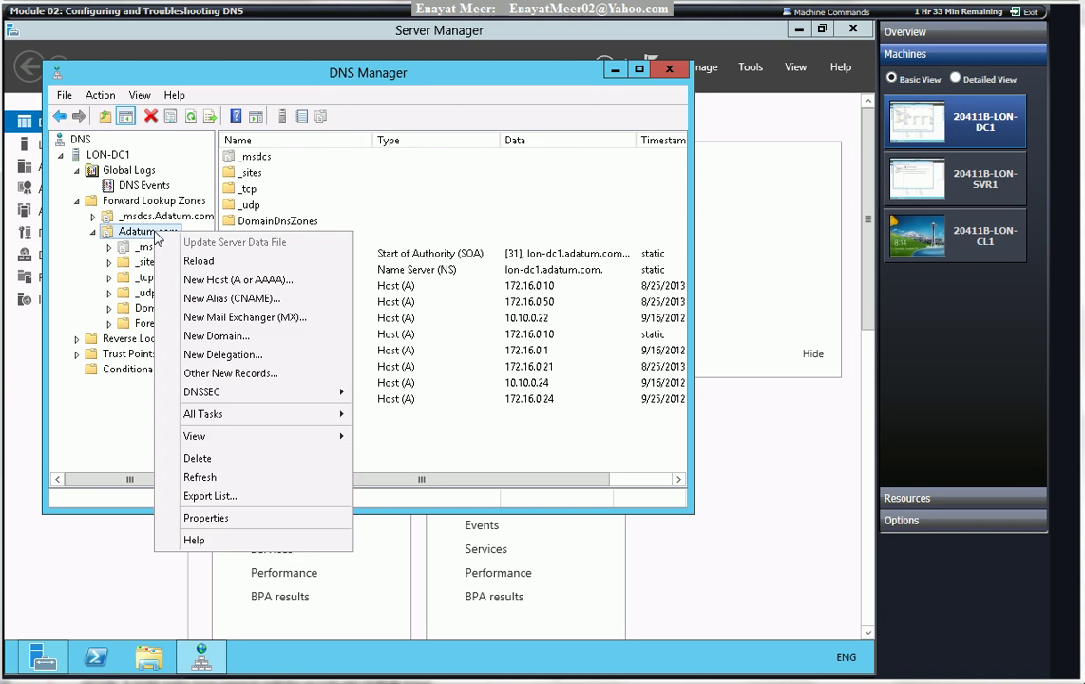
click(206, 518)
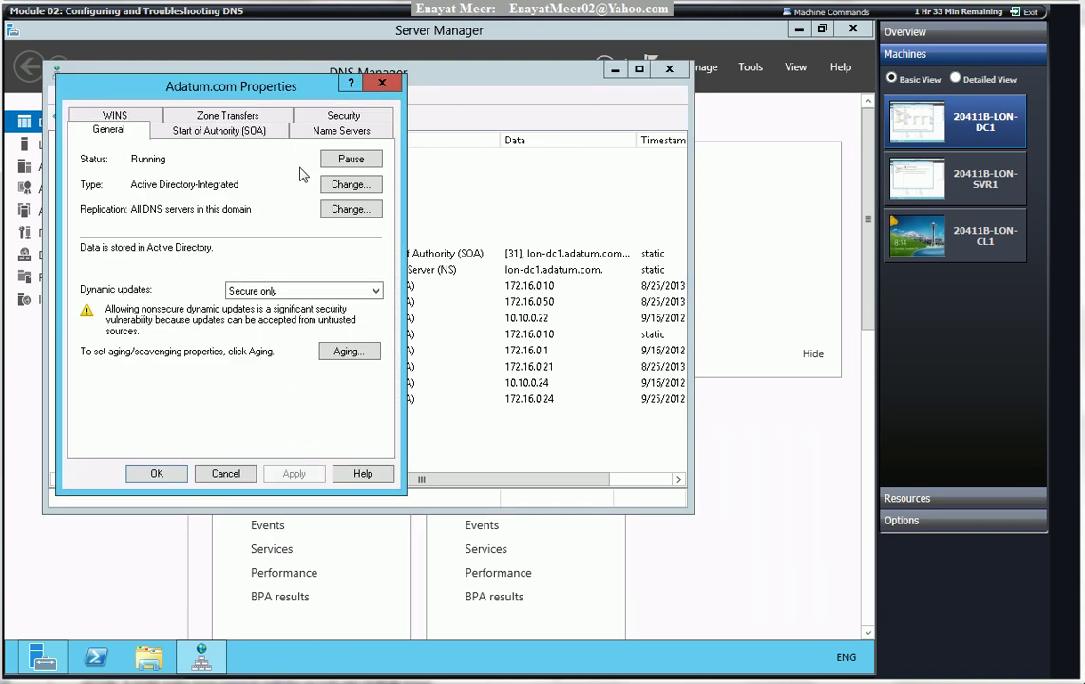
click(225, 116)
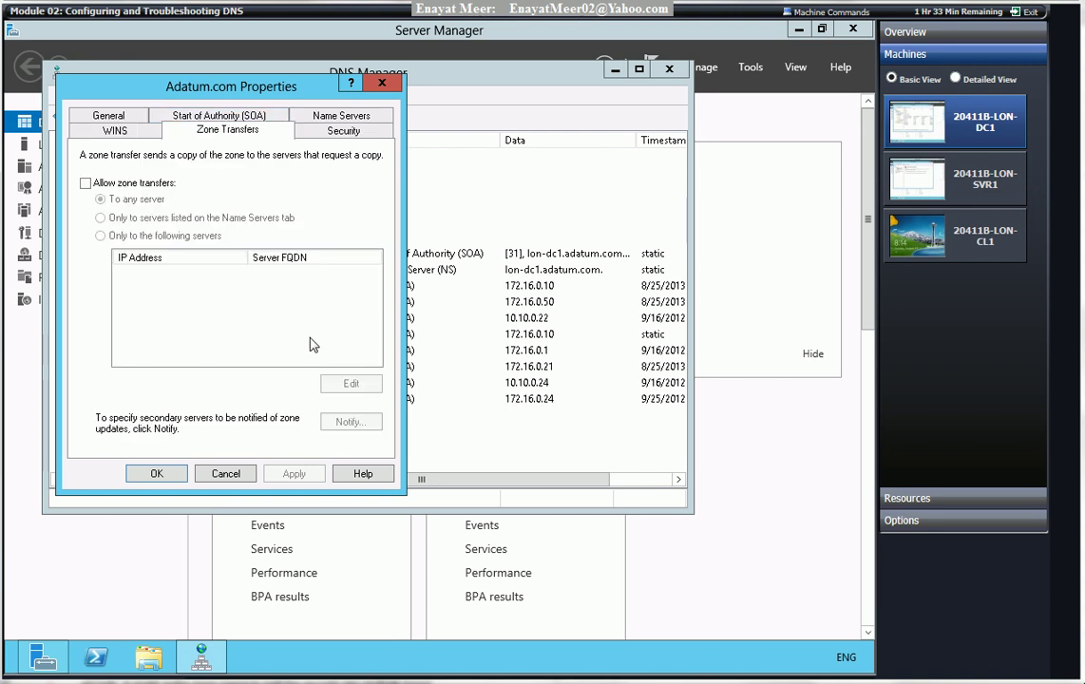
click(86, 182)
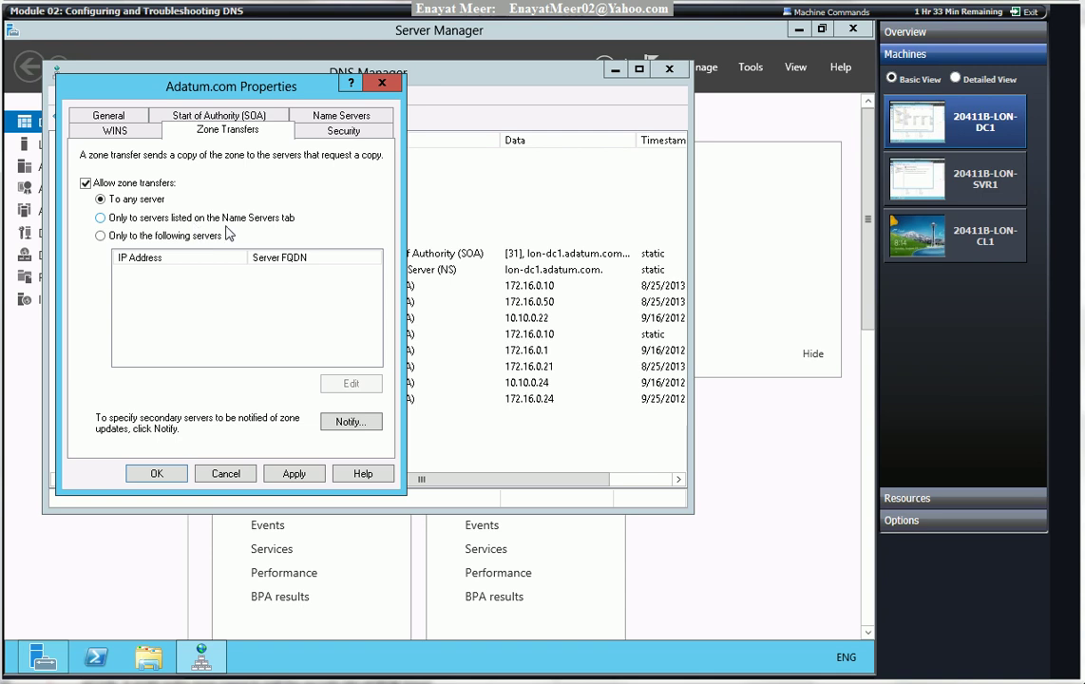
click(101, 218)
Set Adatum.com zone changes to automatically notify the servers listed as name servers.
click(331, 427)
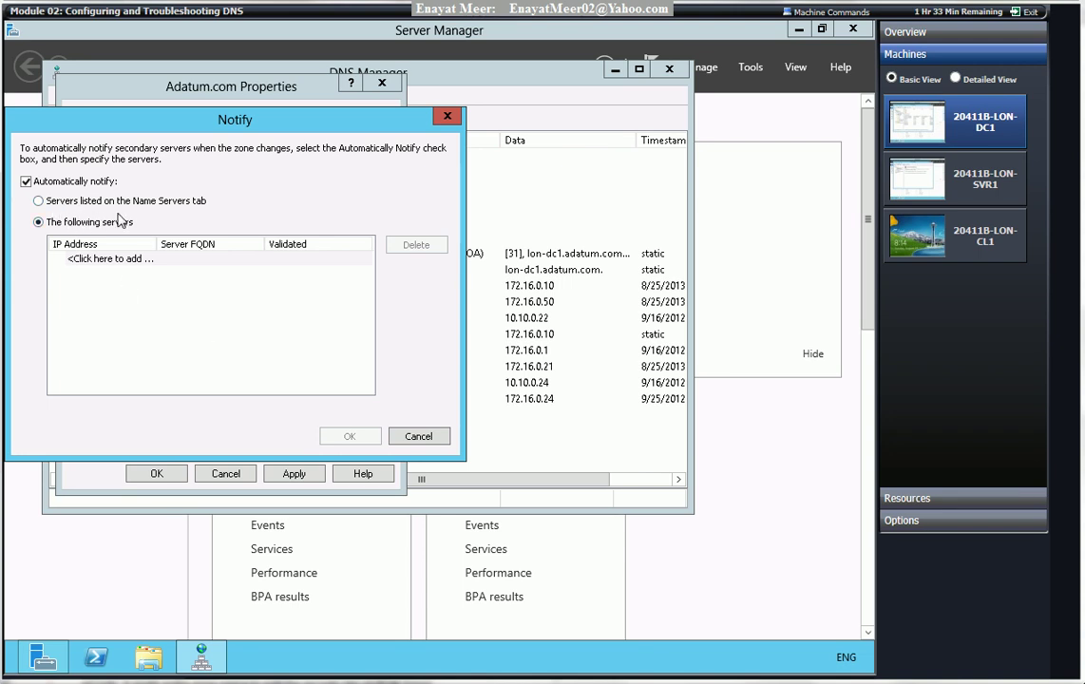
click(38, 201)
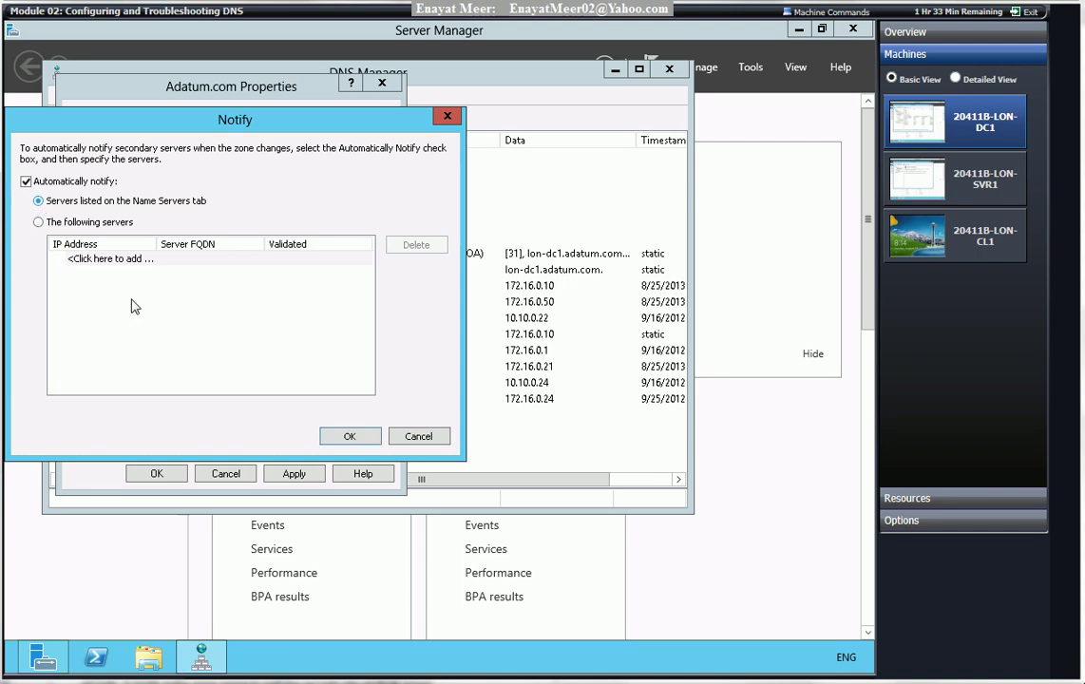
click(350, 437)
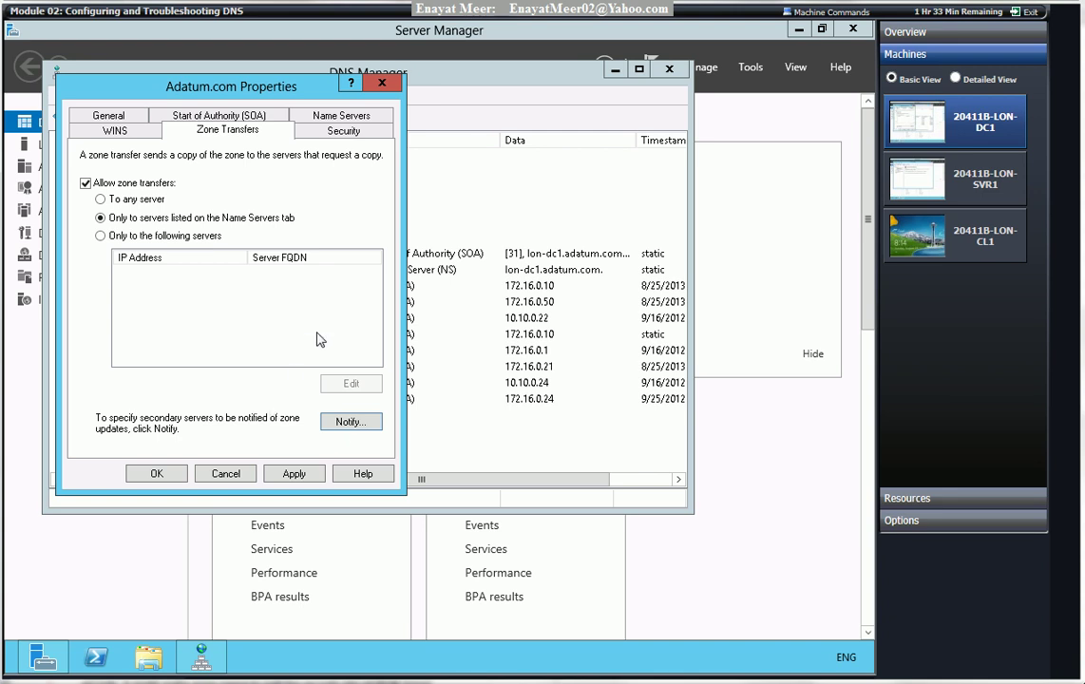
Add lon-svr1.adatum.com as a name server for the Adatum.com zone, resolving its IP address from the domain name.
click(343, 118)
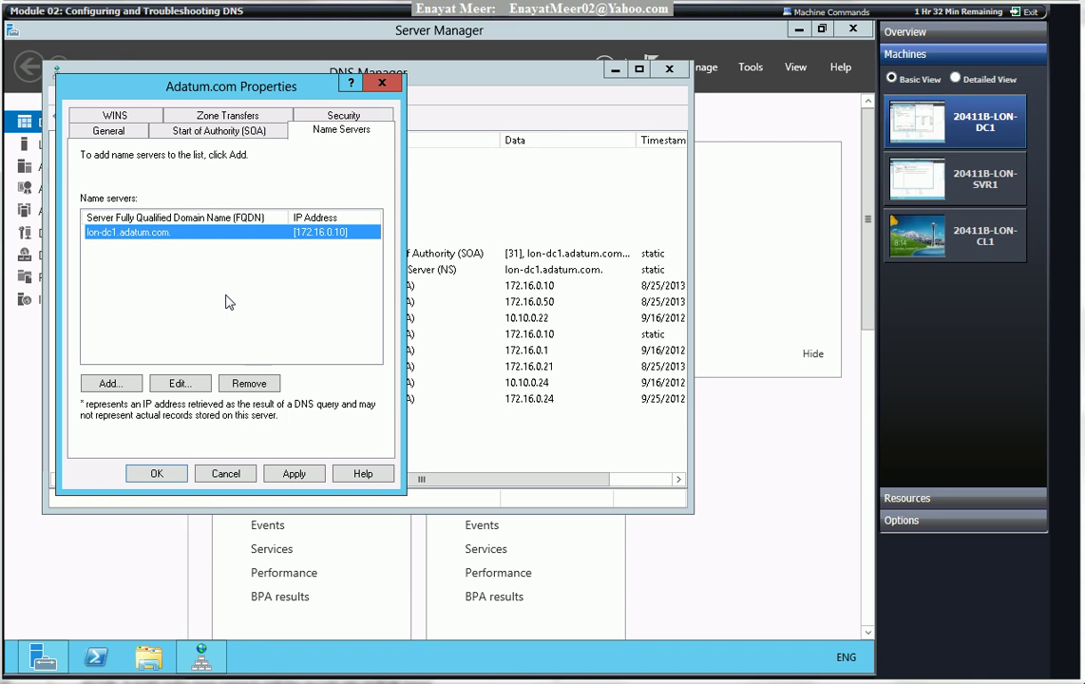
click(112, 384)
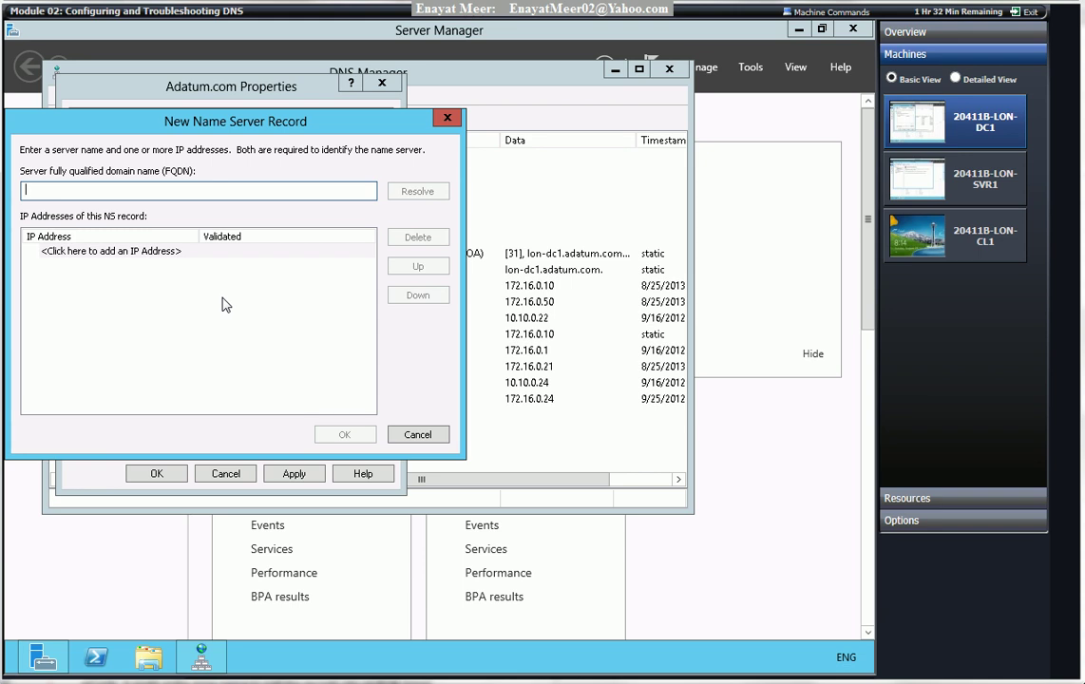
text(lon-)
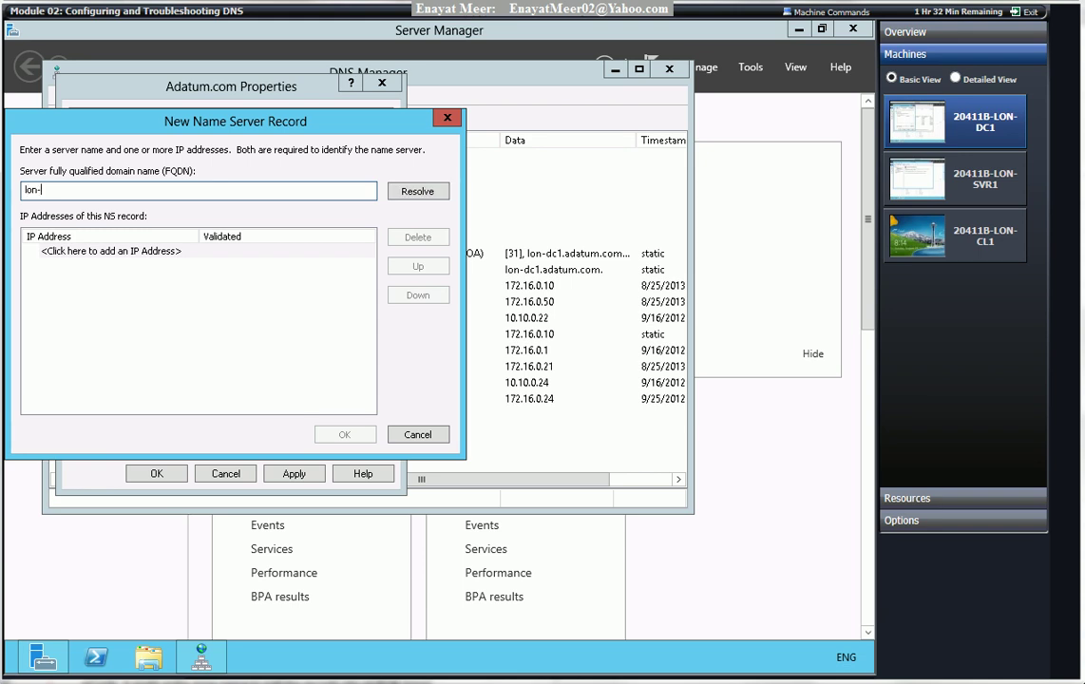
text(svr1.adatum.com)
click(418, 193)
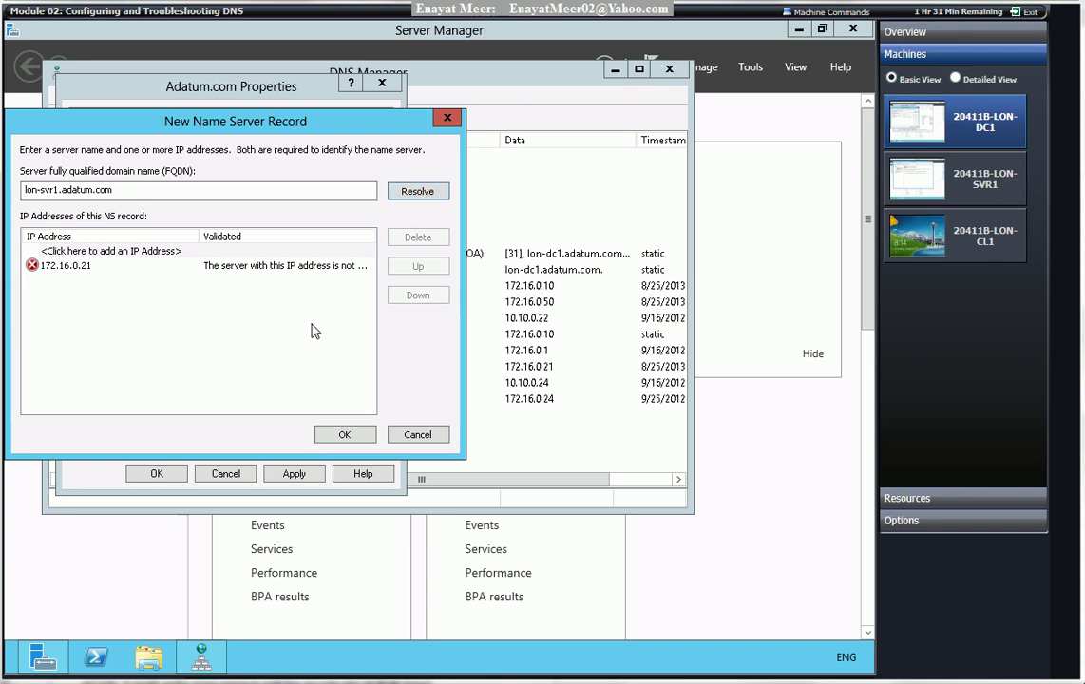
click(185, 265)
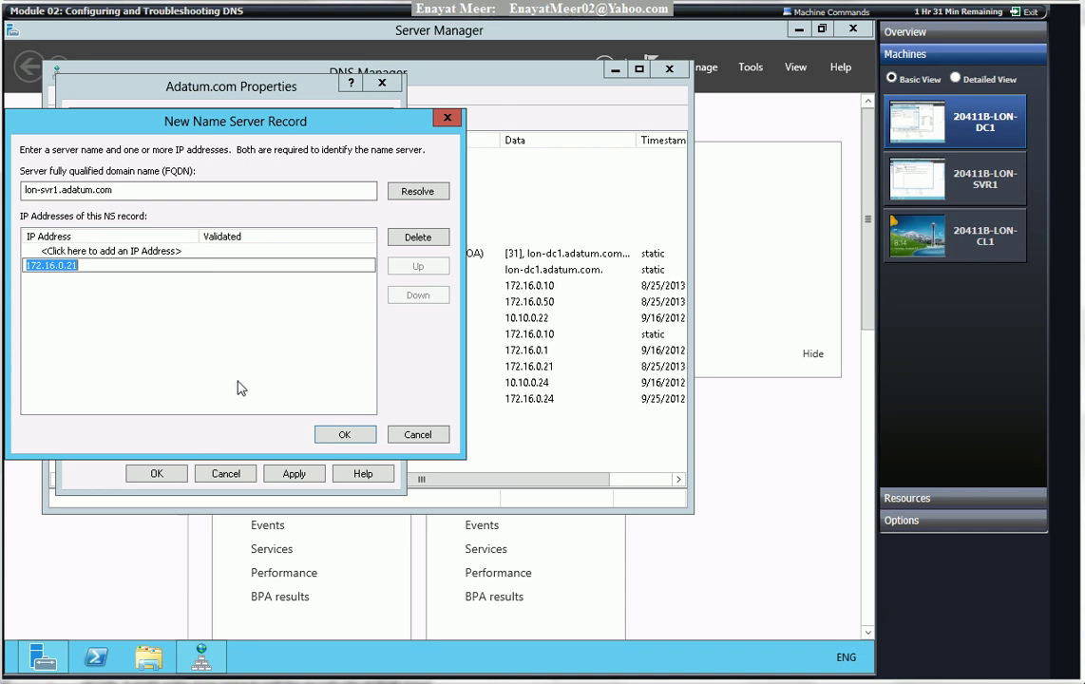
key(Return)
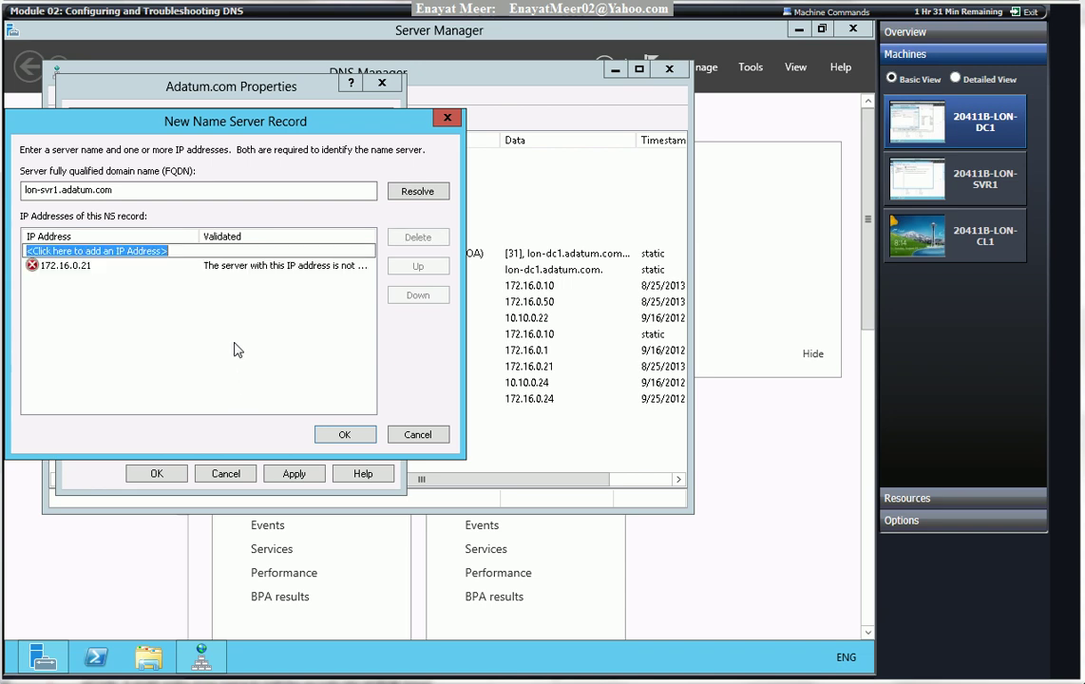
click(83, 270)
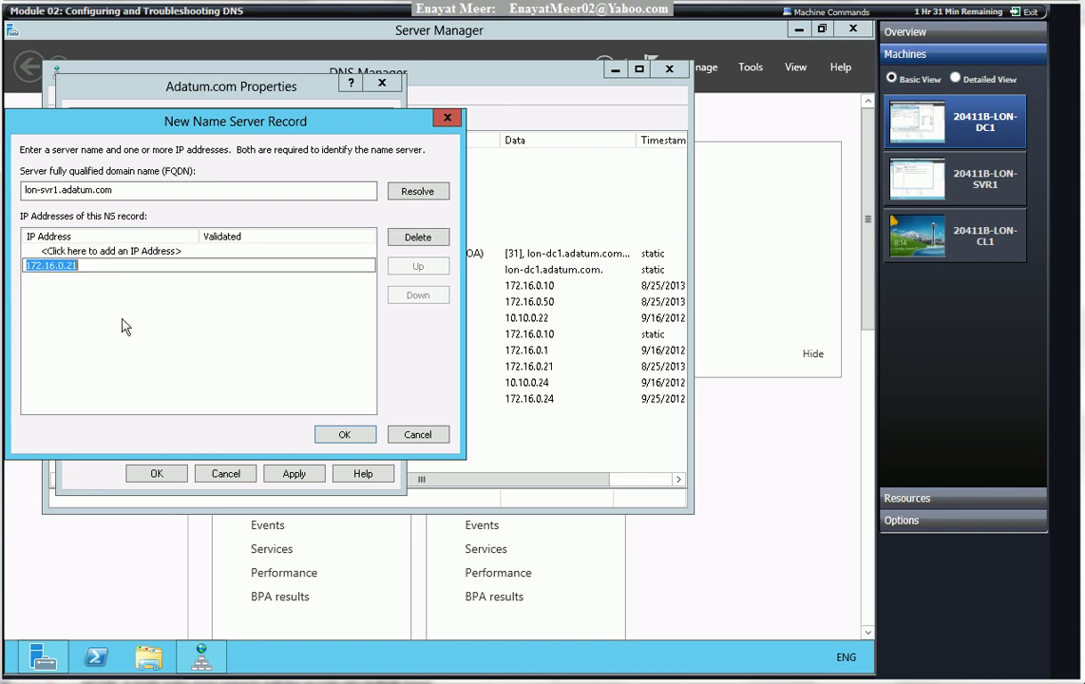
key(Return)
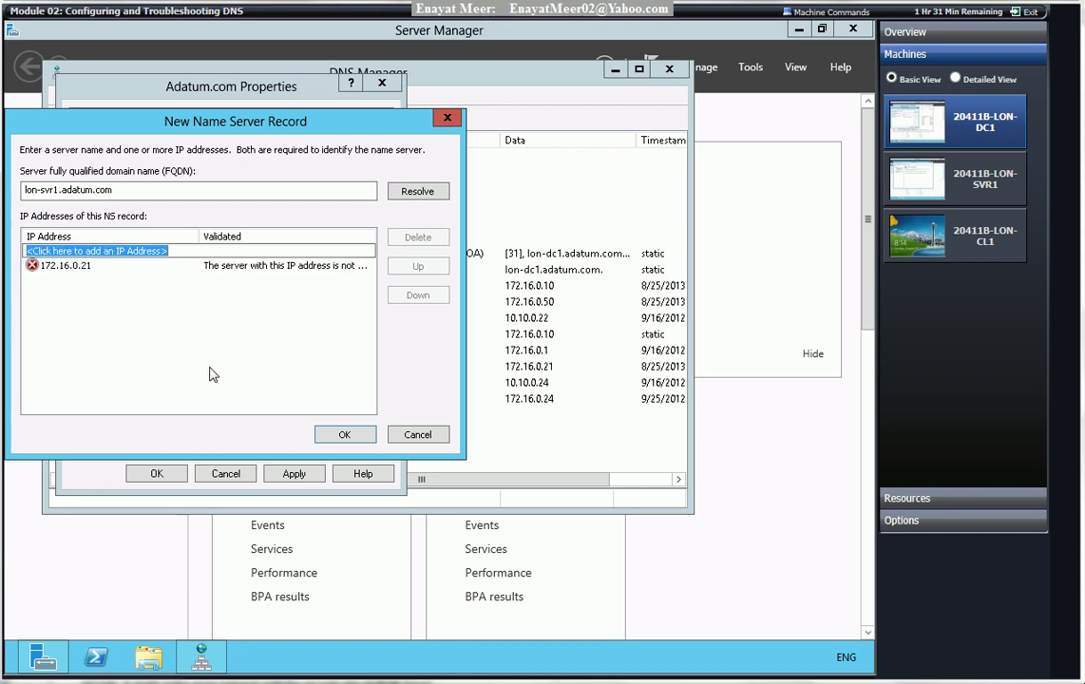
click(344, 435)
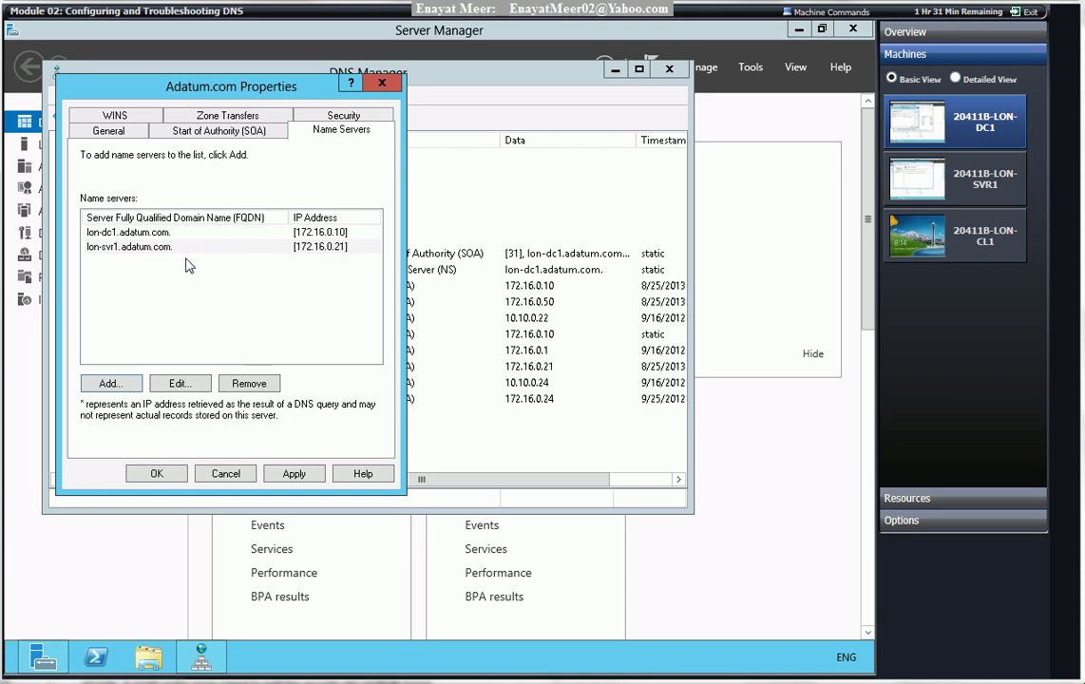
Apply the updated name server list, recheck the lon-svr1.adatum.com entry, and close the Adatum.com zone properties.
click(148, 252)
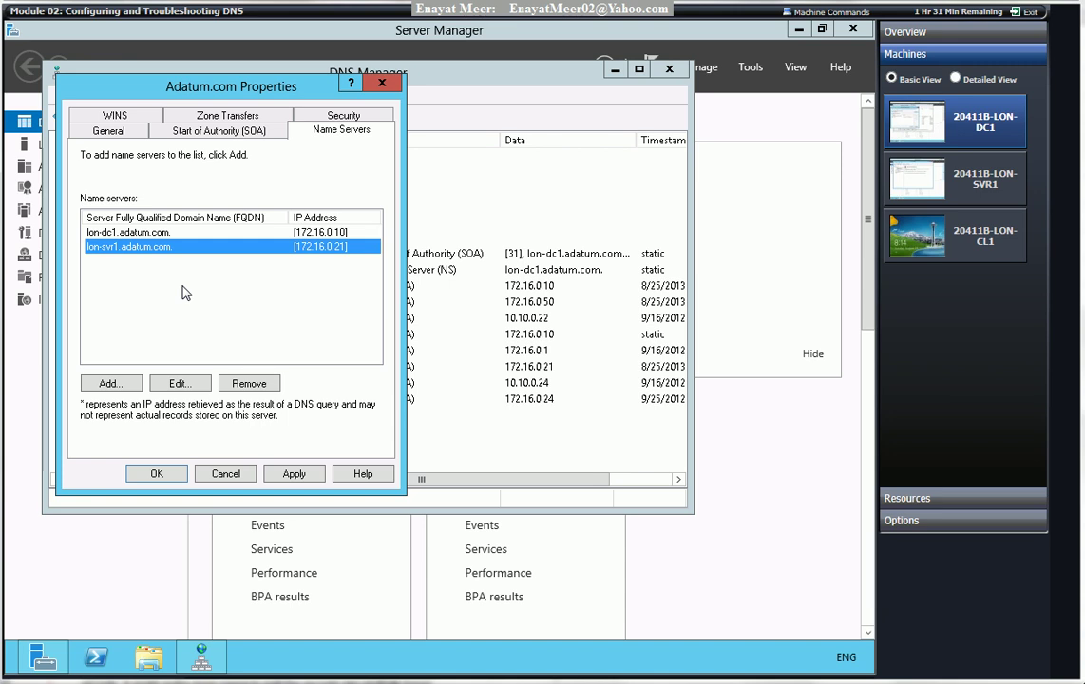
click(288, 474)
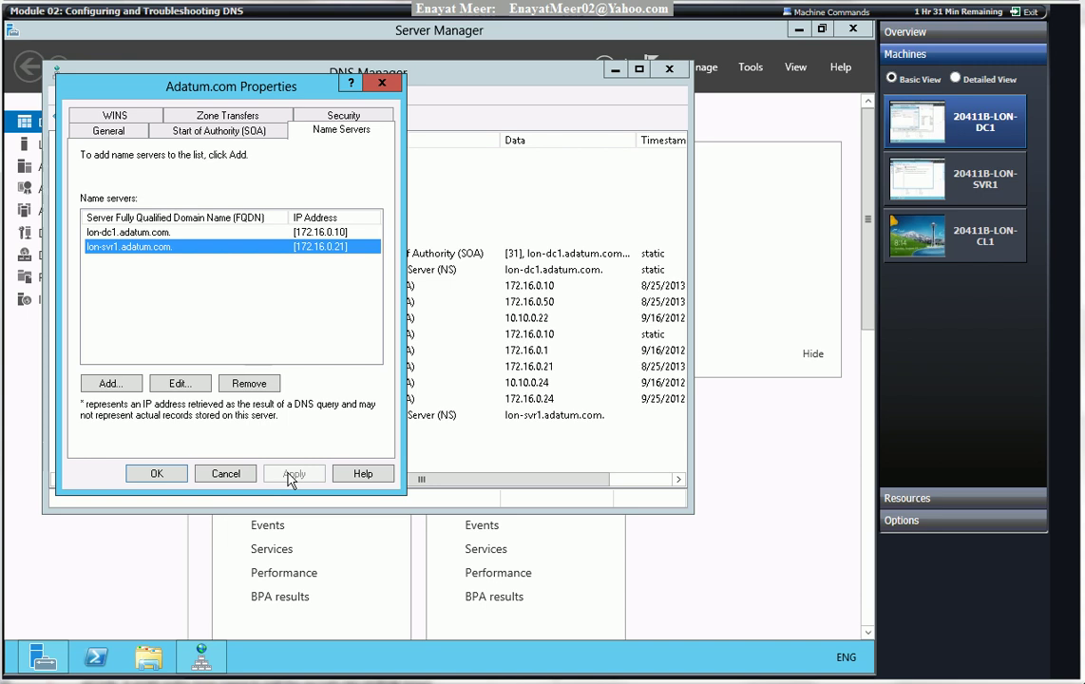
click(181, 383)
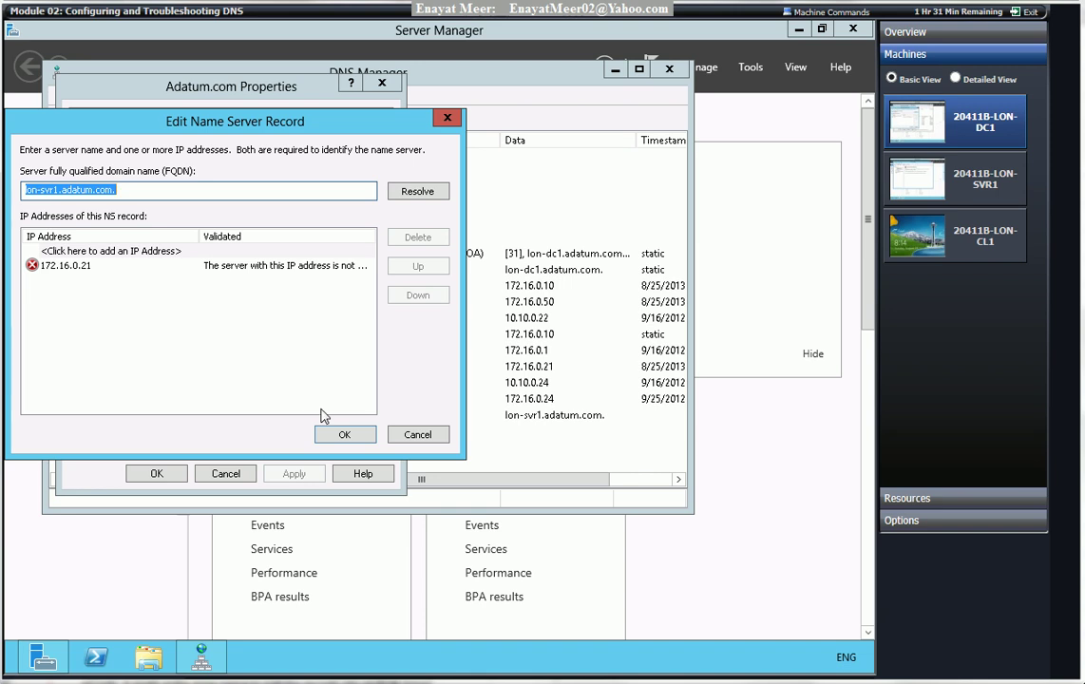
click(345, 435)
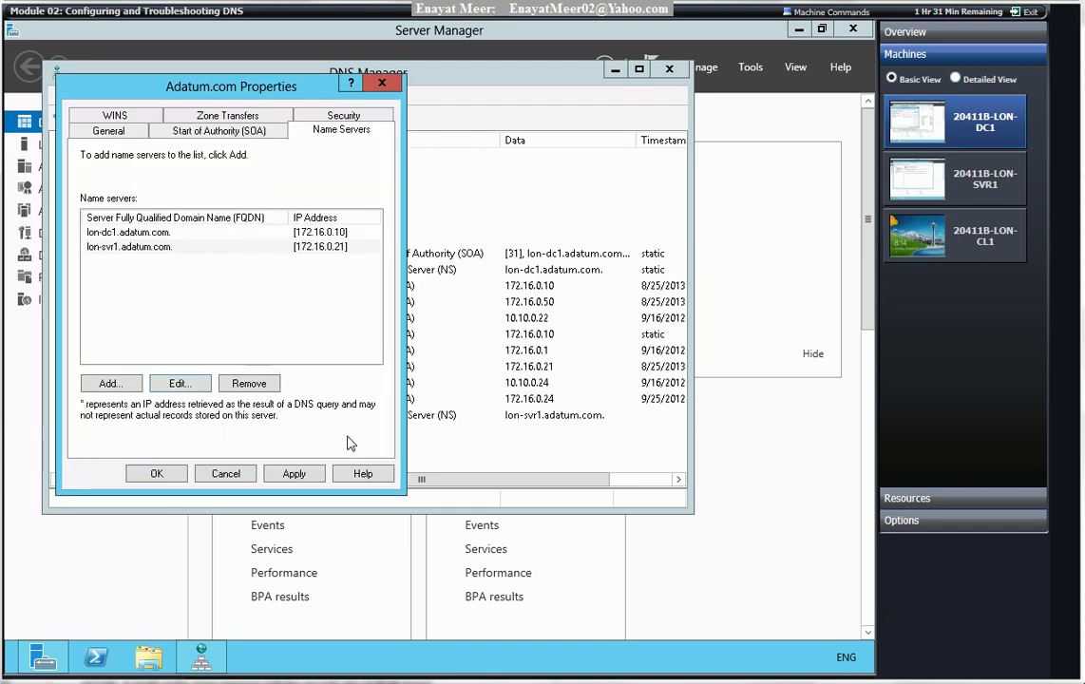
click(280, 475)
click(158, 474)
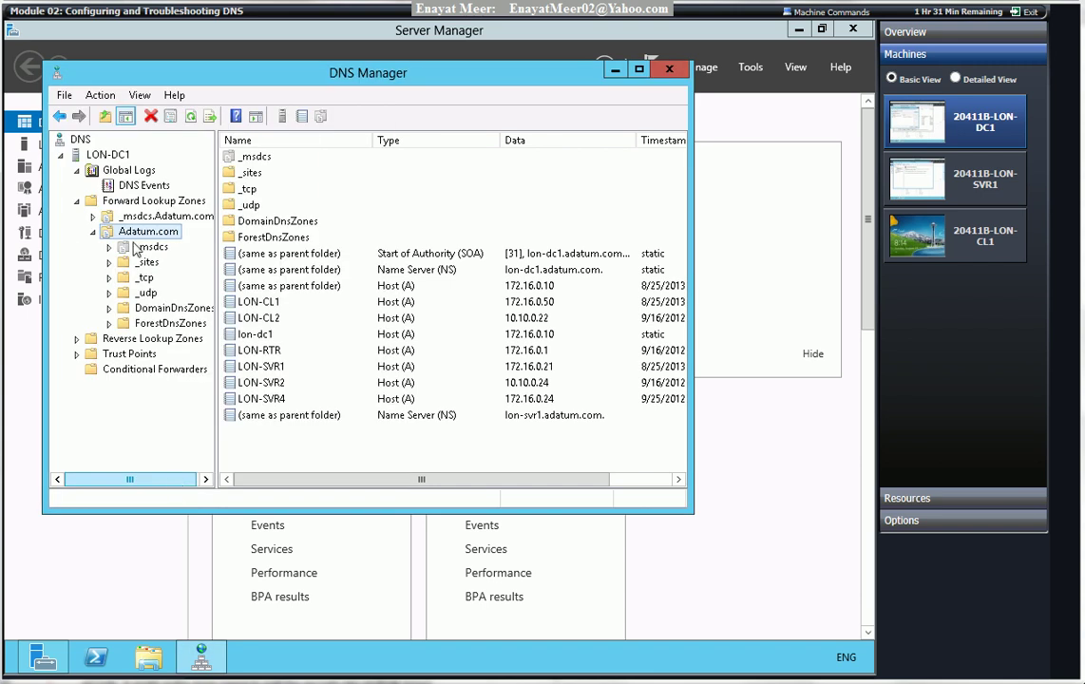
Restart the DNS service on LON-DC1.
right_click(114, 156)
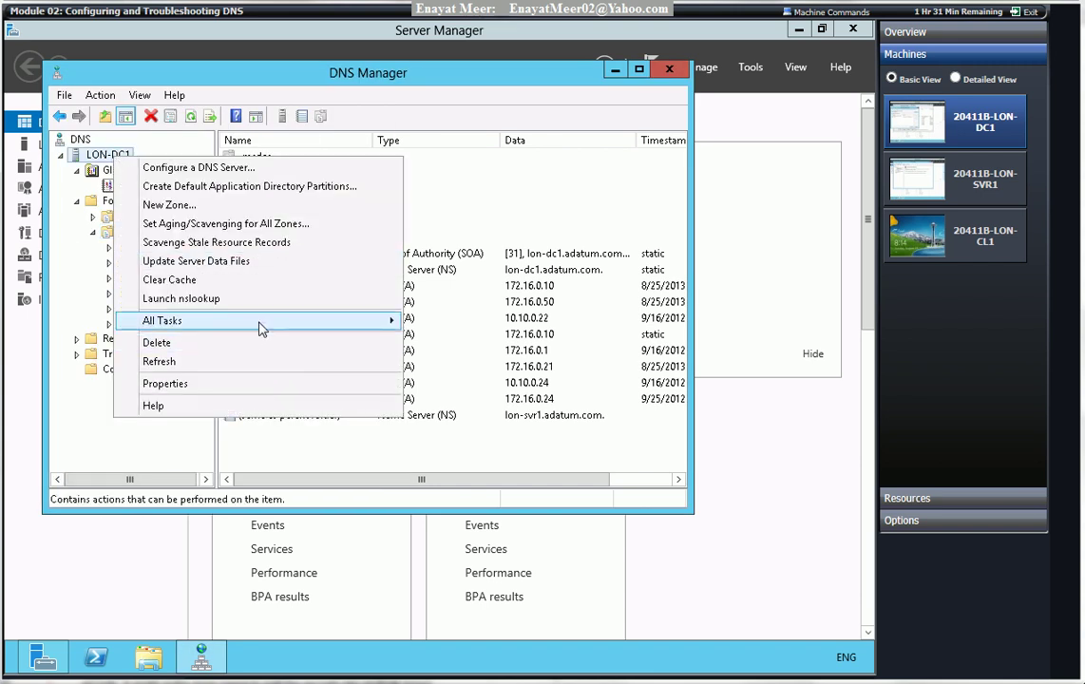
mouse_move(363, 320)
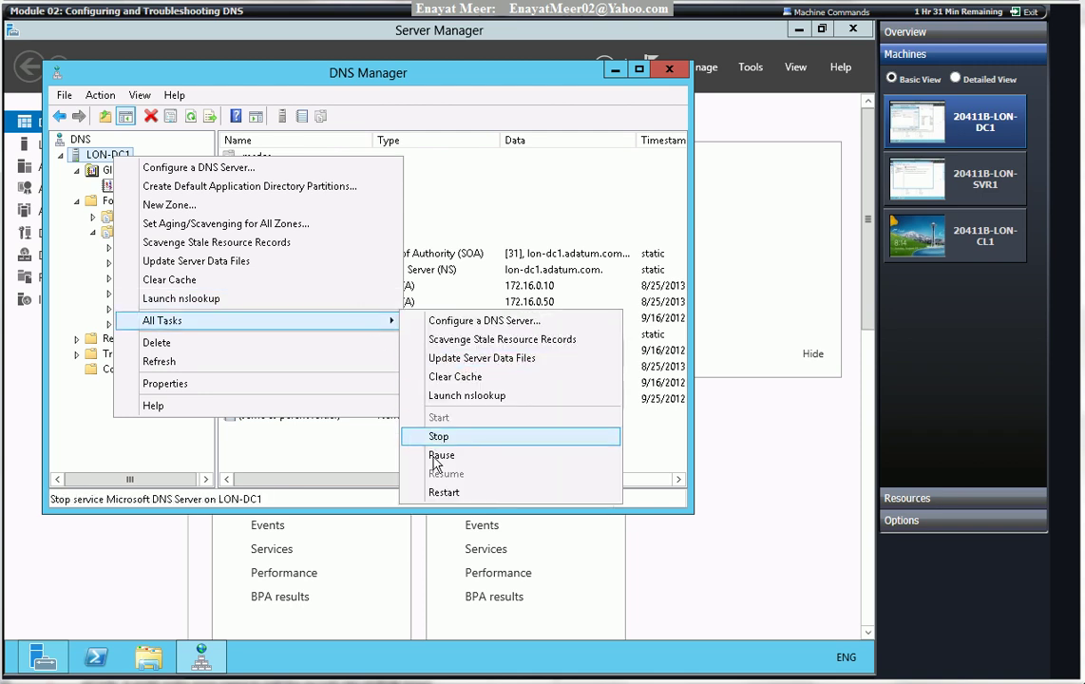
click(443, 494)
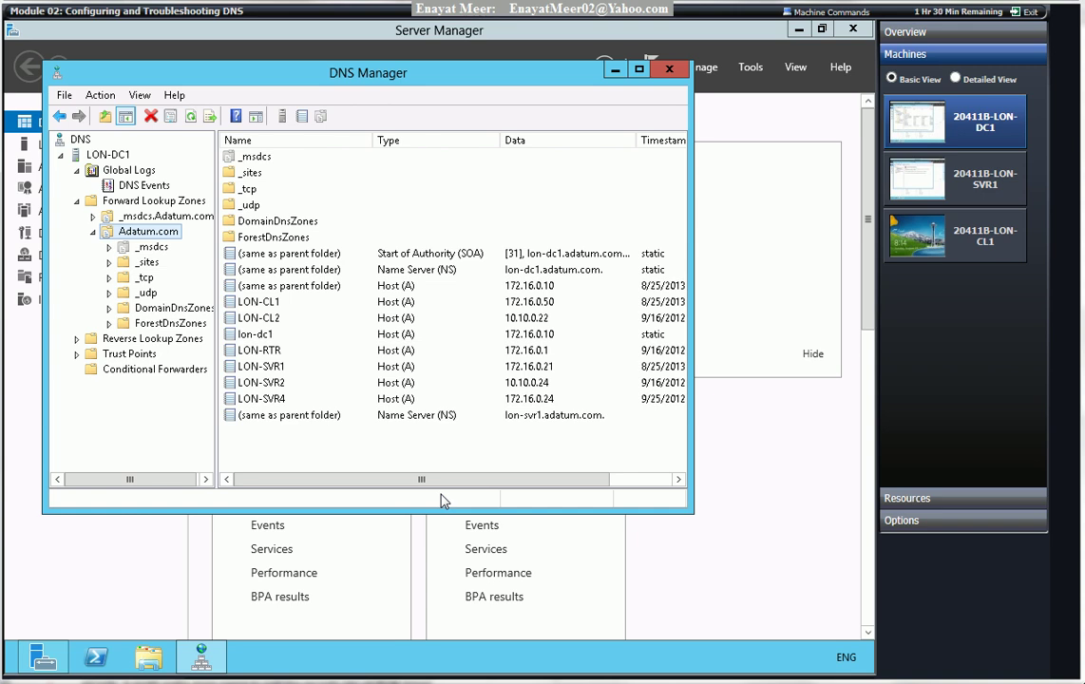
Transfer the secondary Adatum.com zone on LON-SVR1 from its master and refresh the zone.
click(959, 178)
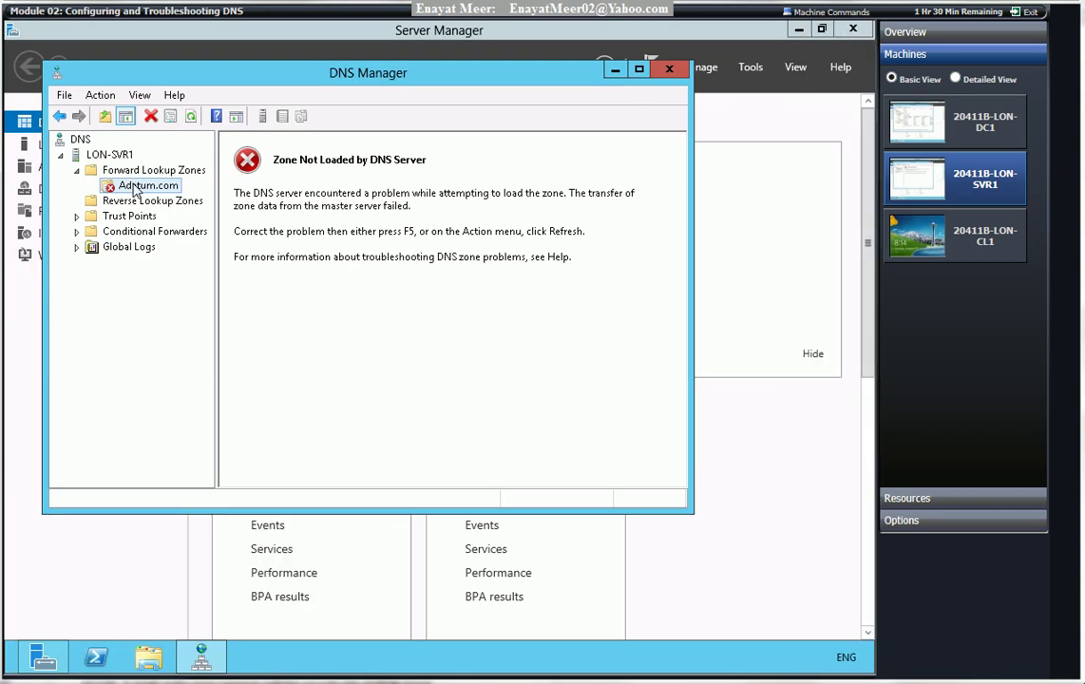
right_click(134, 187)
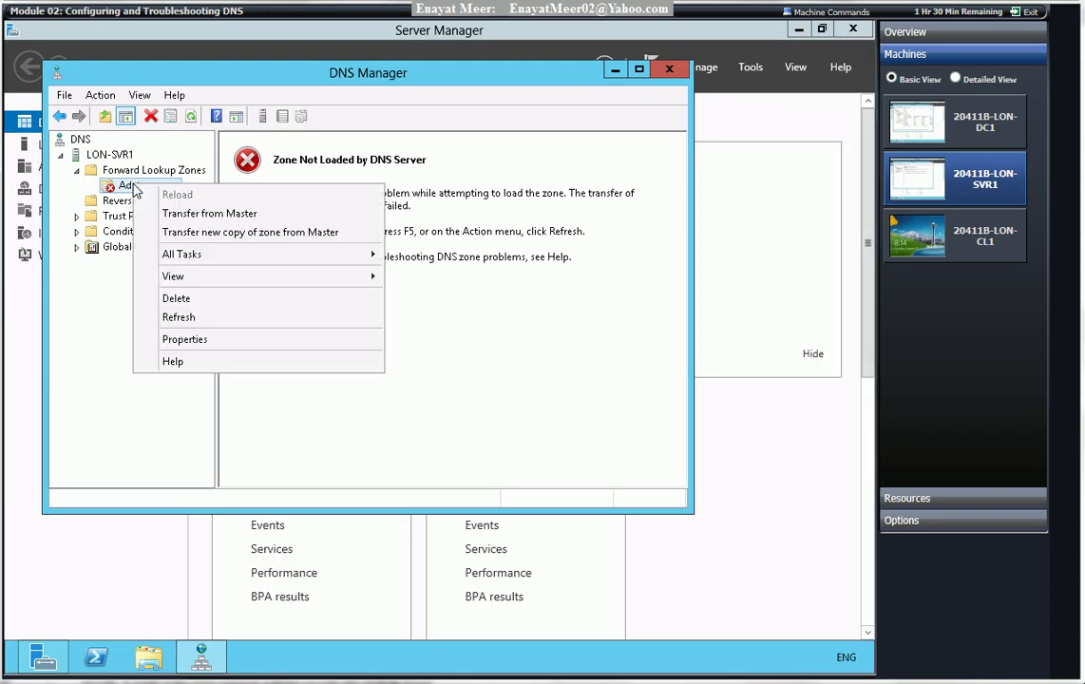
click(174, 215)
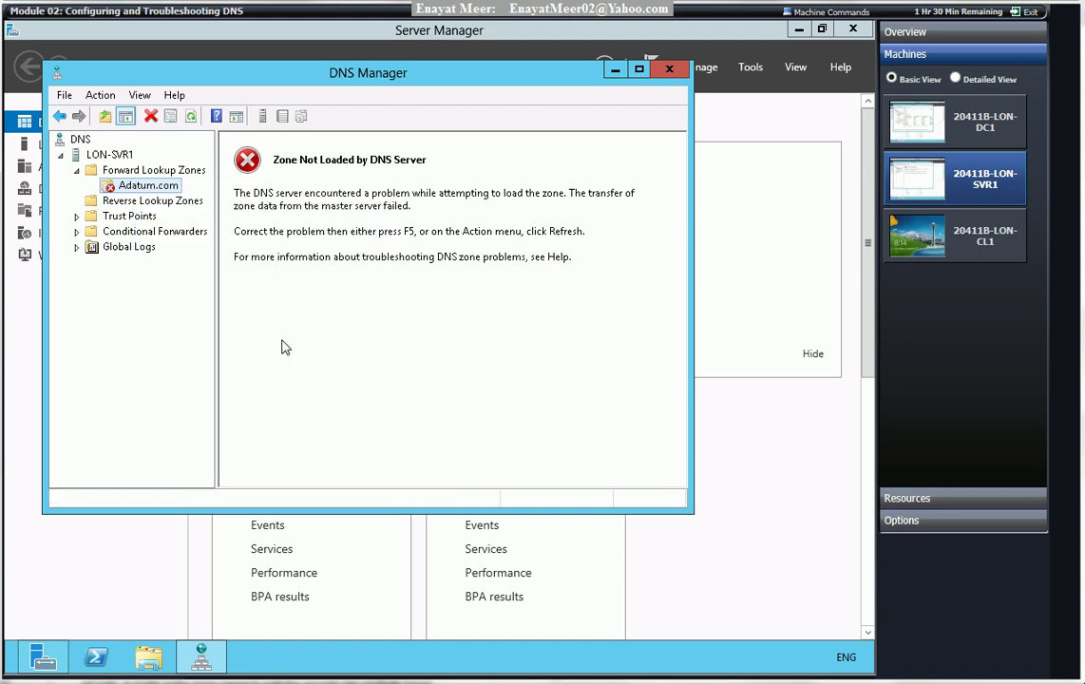
click(191, 117)
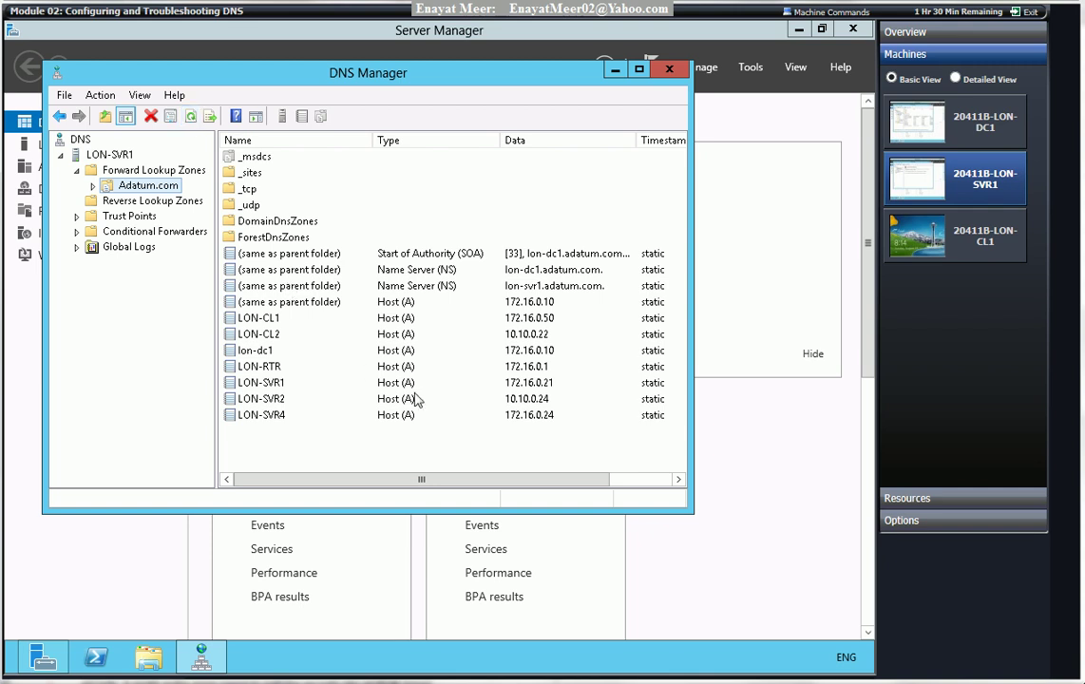
Review the zone transfer and name server settings of Adatum.com on LON-DC1, and the zone's records on LON-SVR1.
click(982, 115)
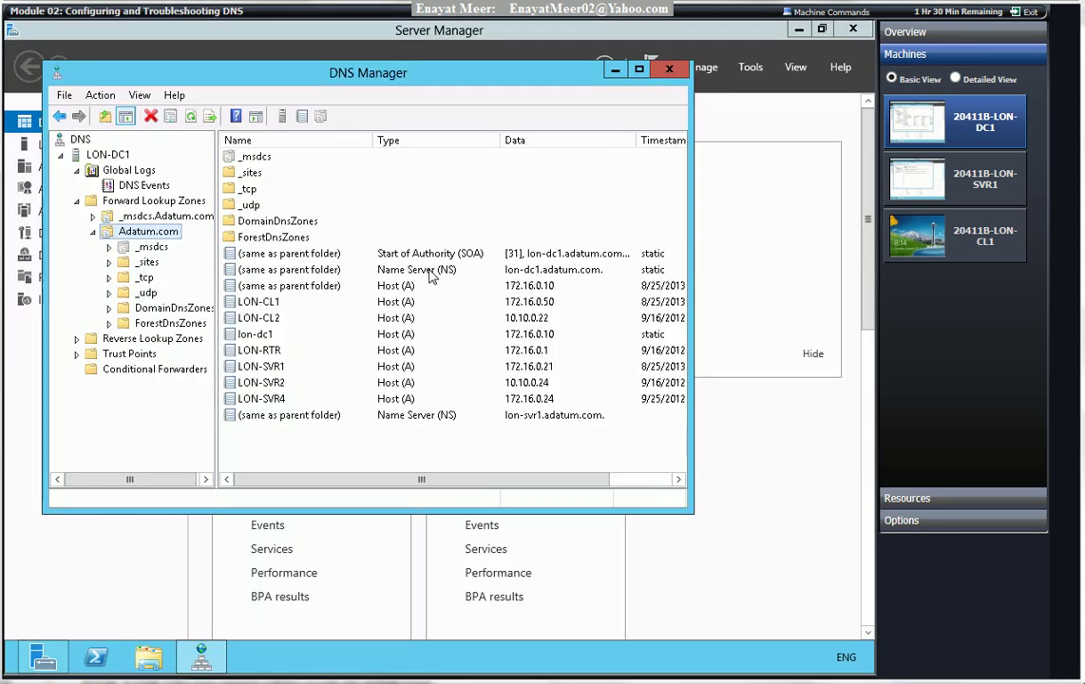
right_click(152, 238)
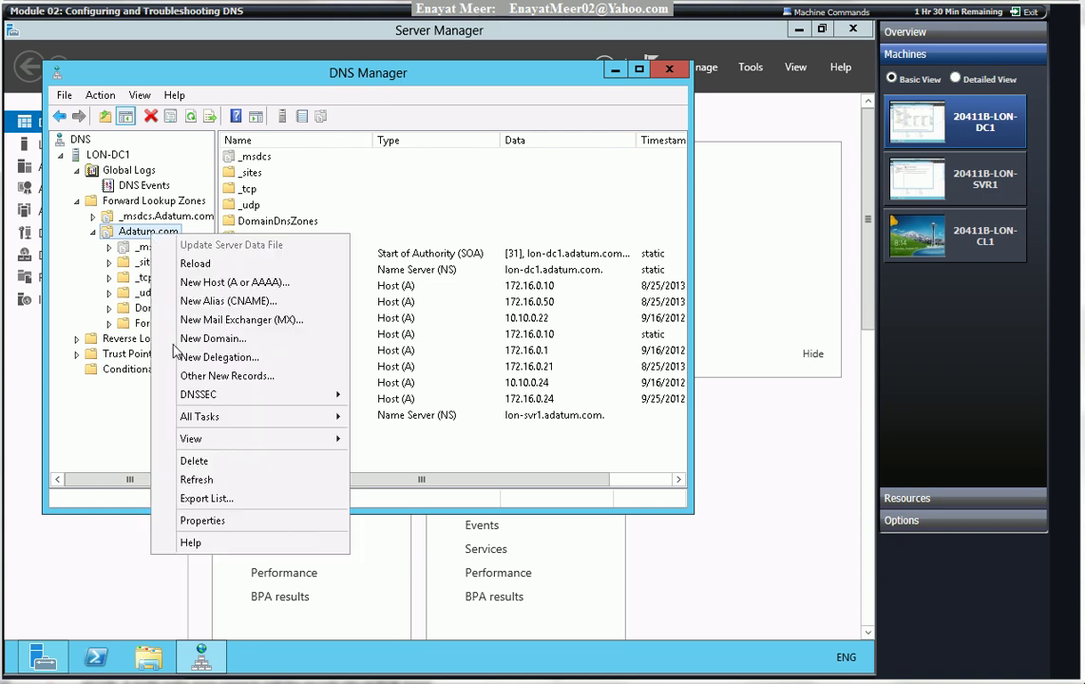
click(228, 525)
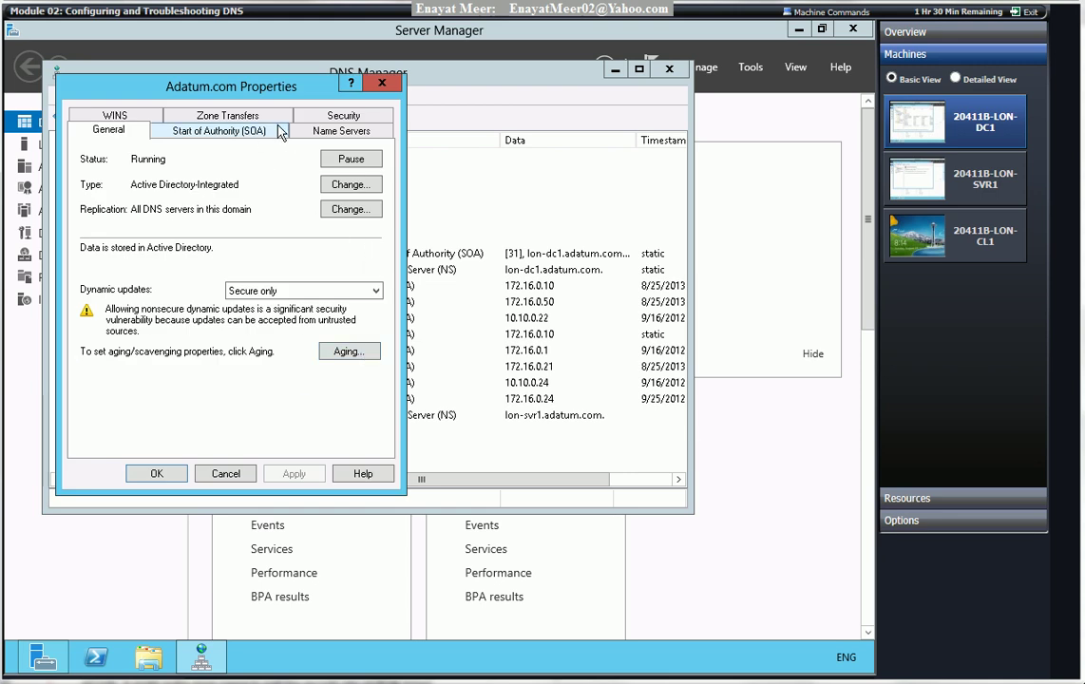
click(238, 115)
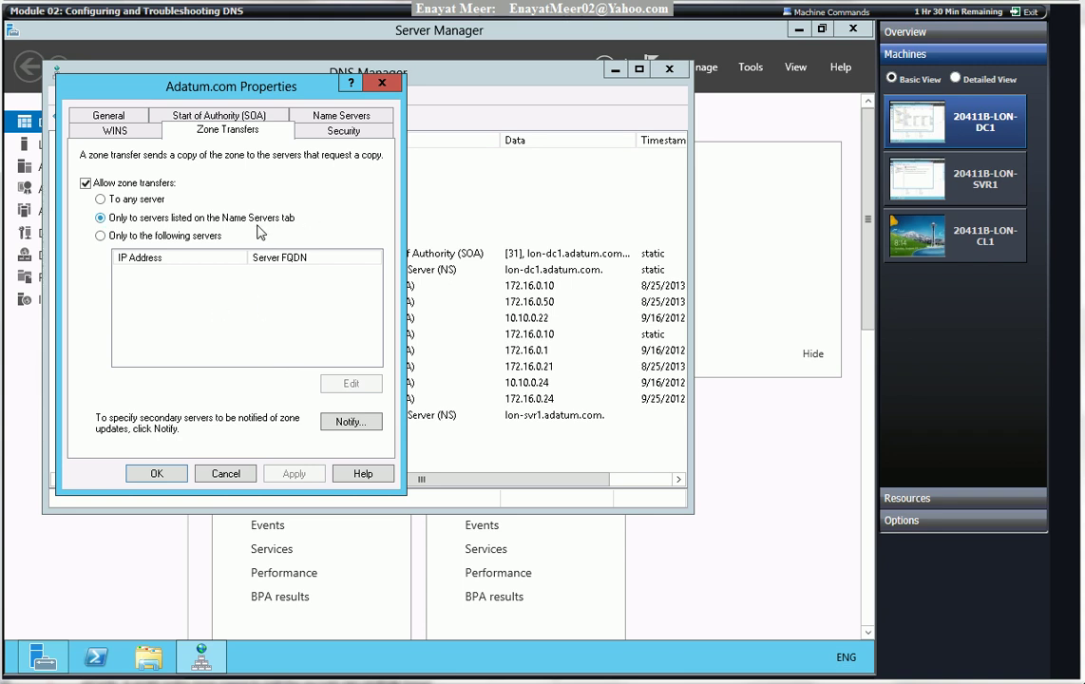
click(326, 117)
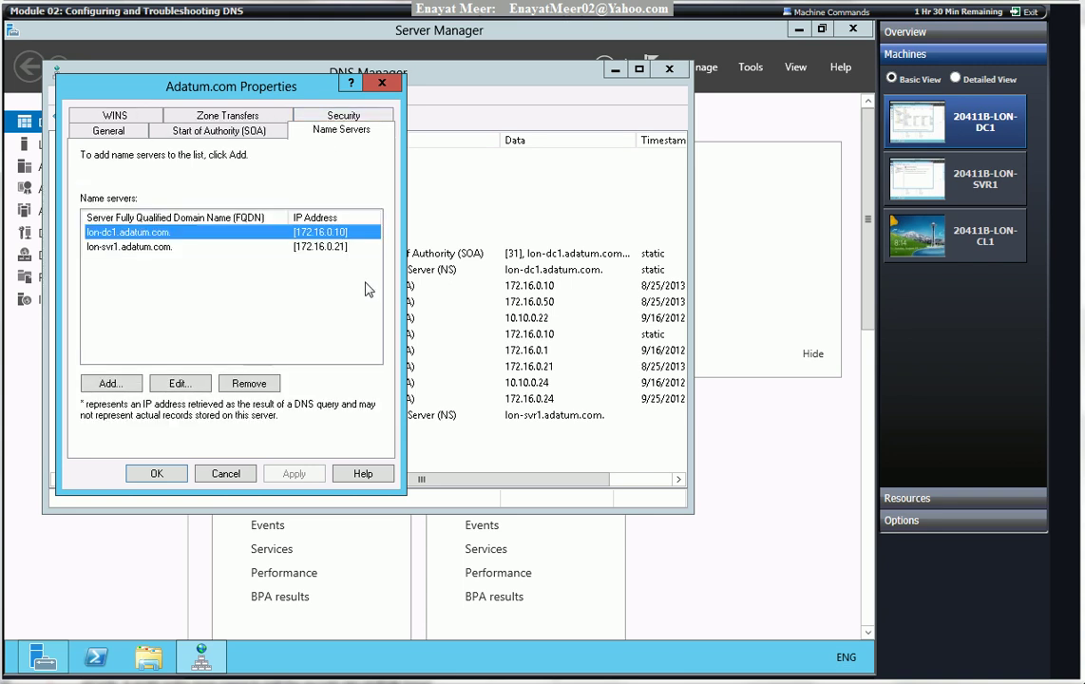
click(145, 247)
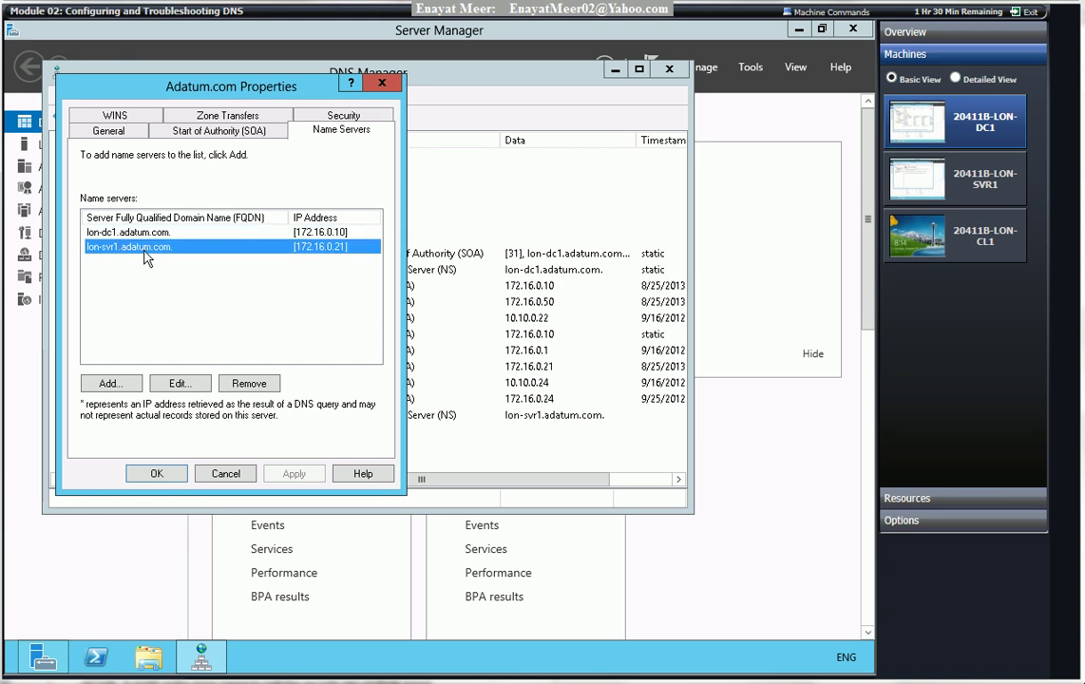
click(171, 234)
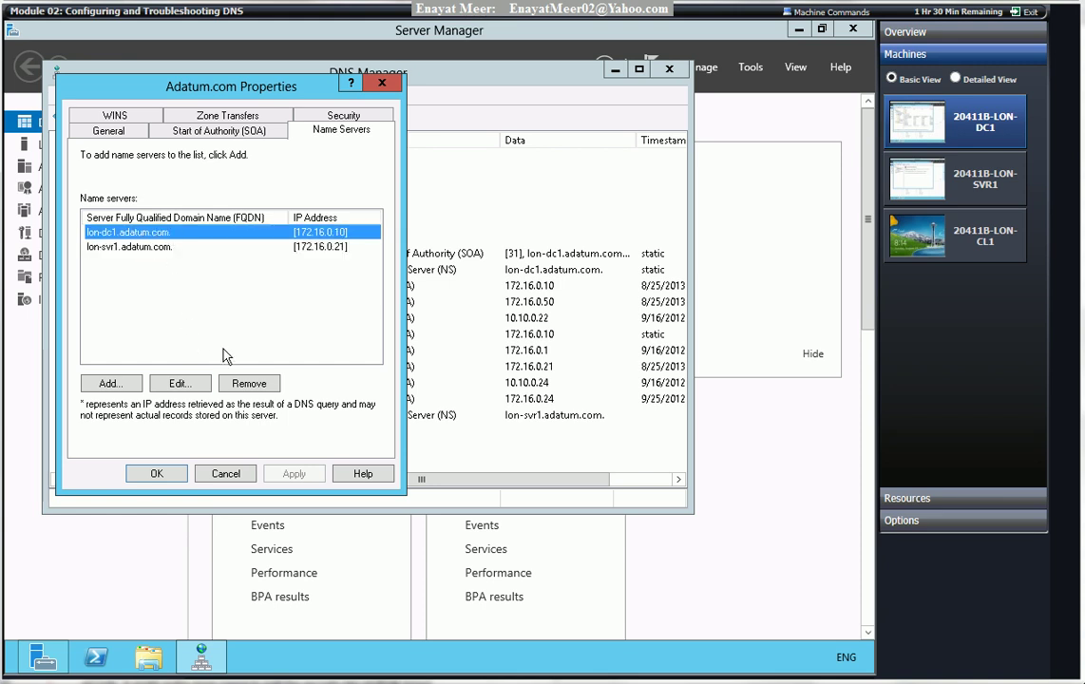
click(180, 384)
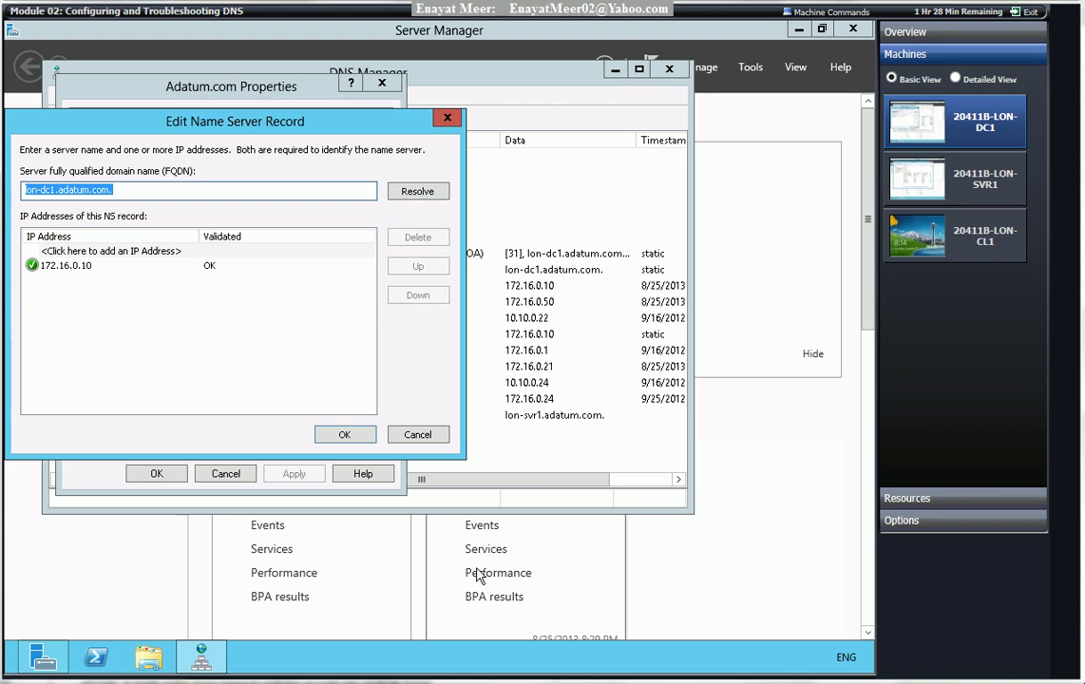
click(339, 436)
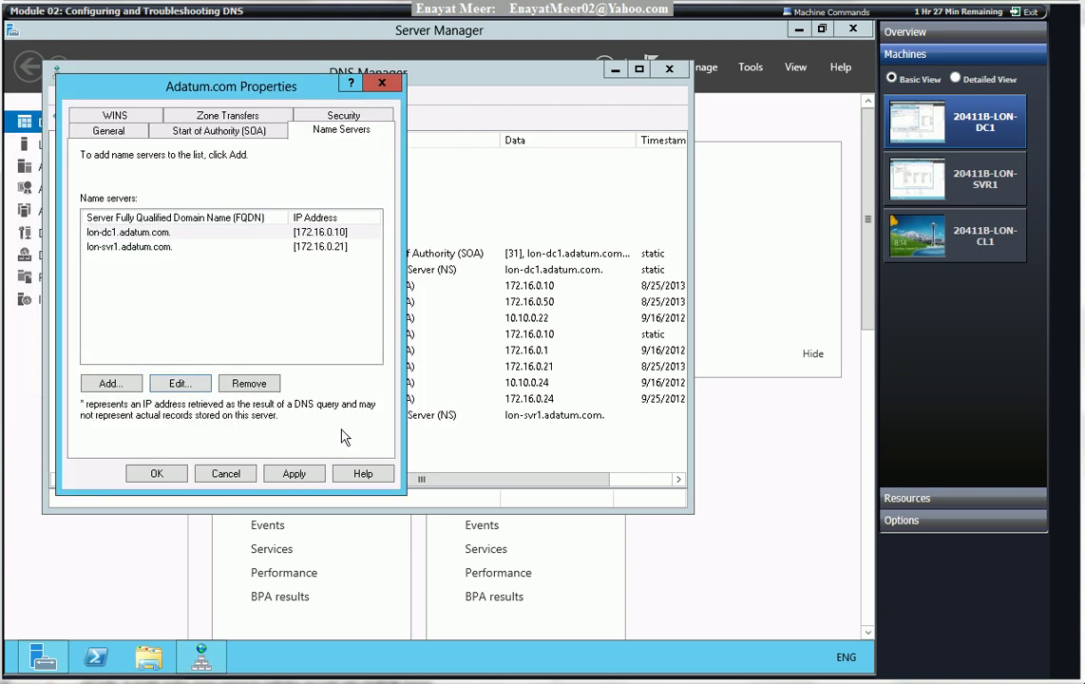
click(295, 473)
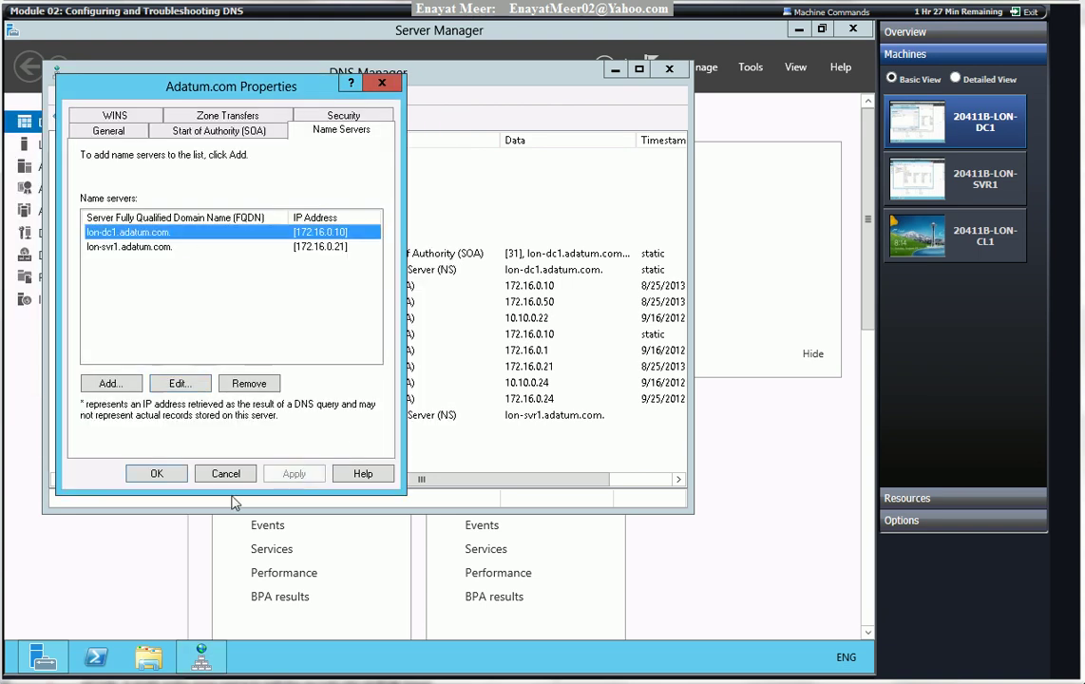
click(157, 473)
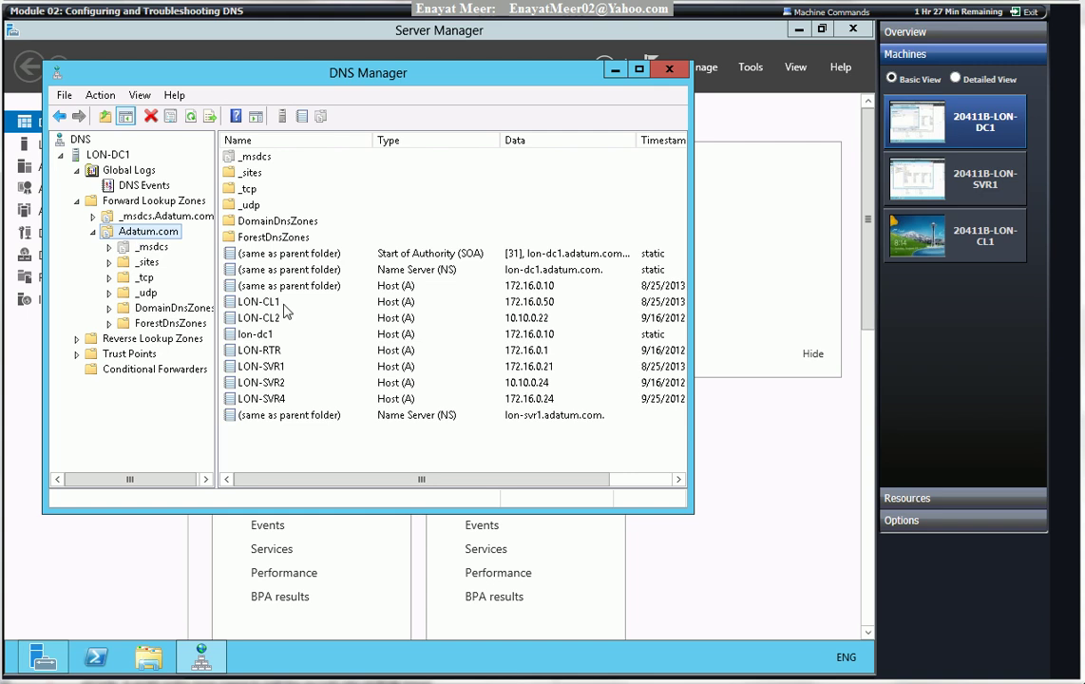
click(901, 186)
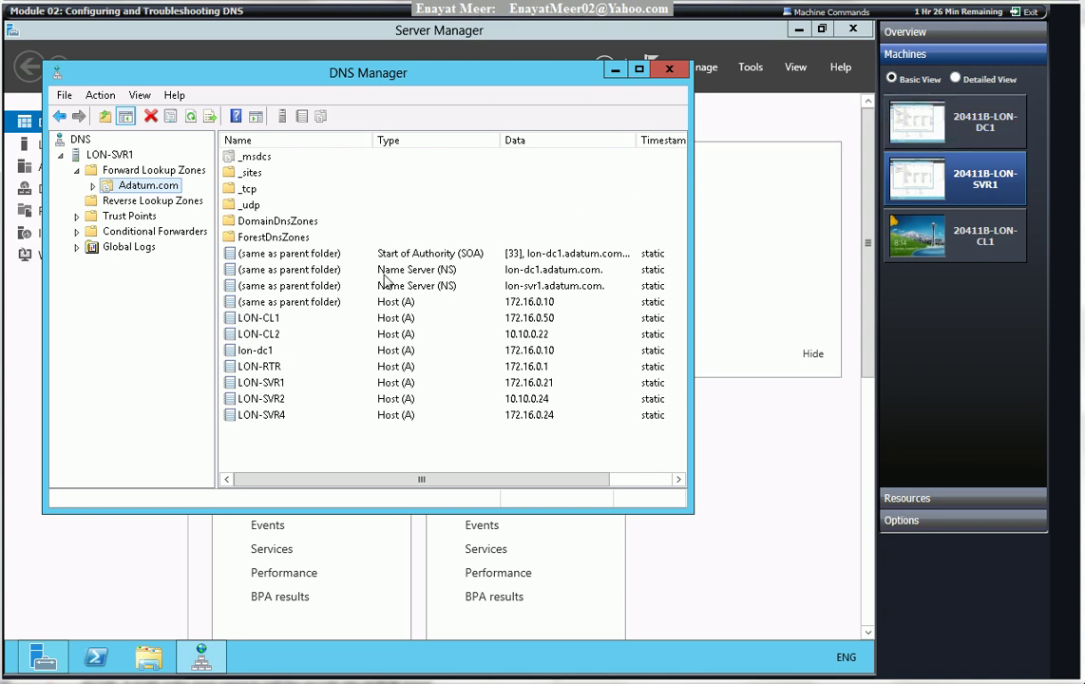
Switch to the Adatum.com zone on the LON-DC1 virtual machine.
click(957, 127)
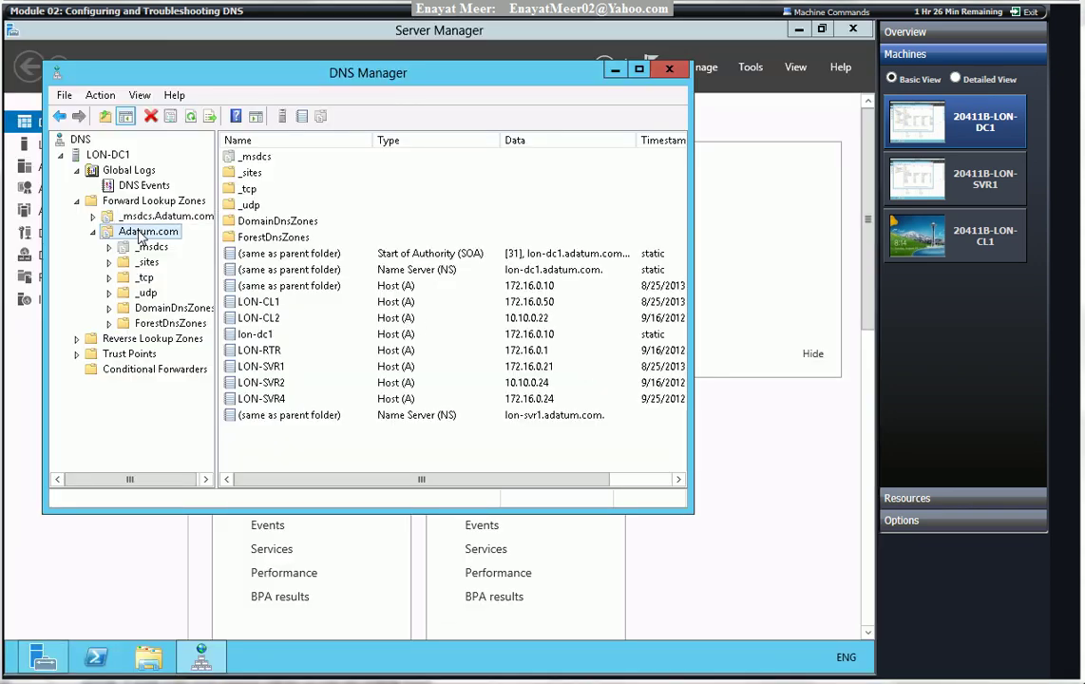
right_click(140, 236)
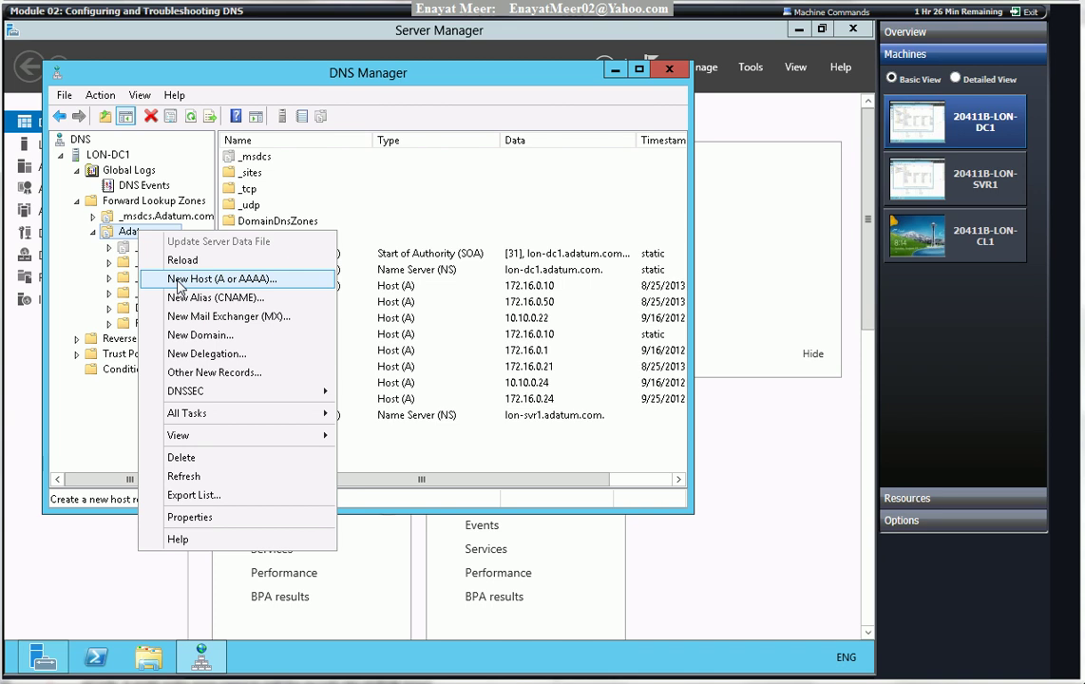
click(177, 283)
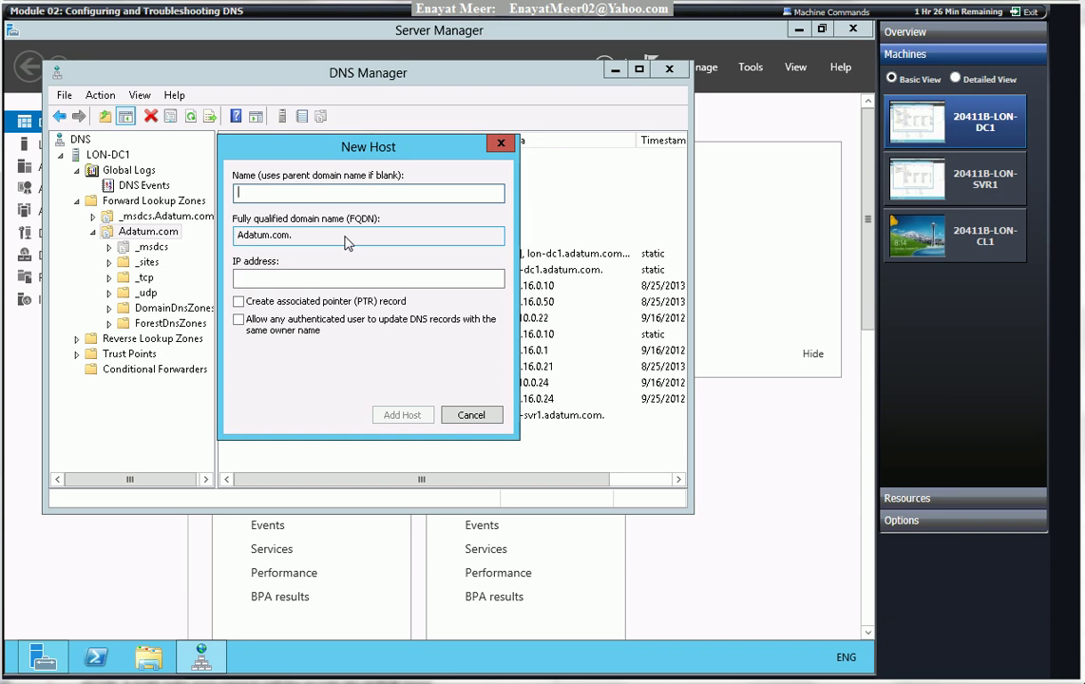
text(Intranet)
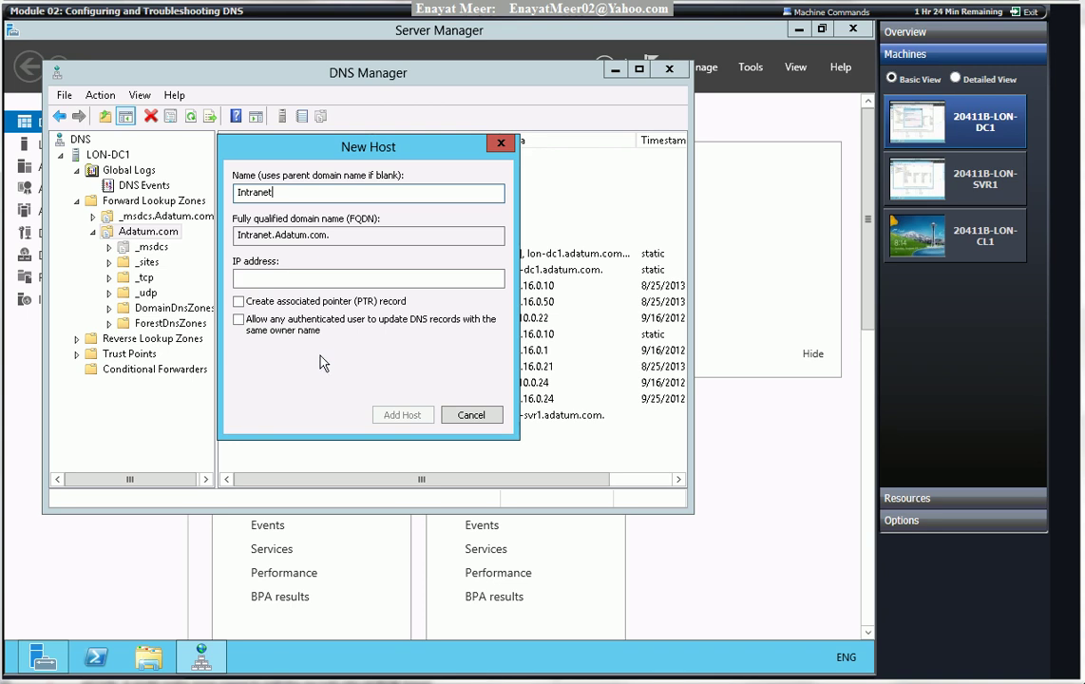
click(471, 415)
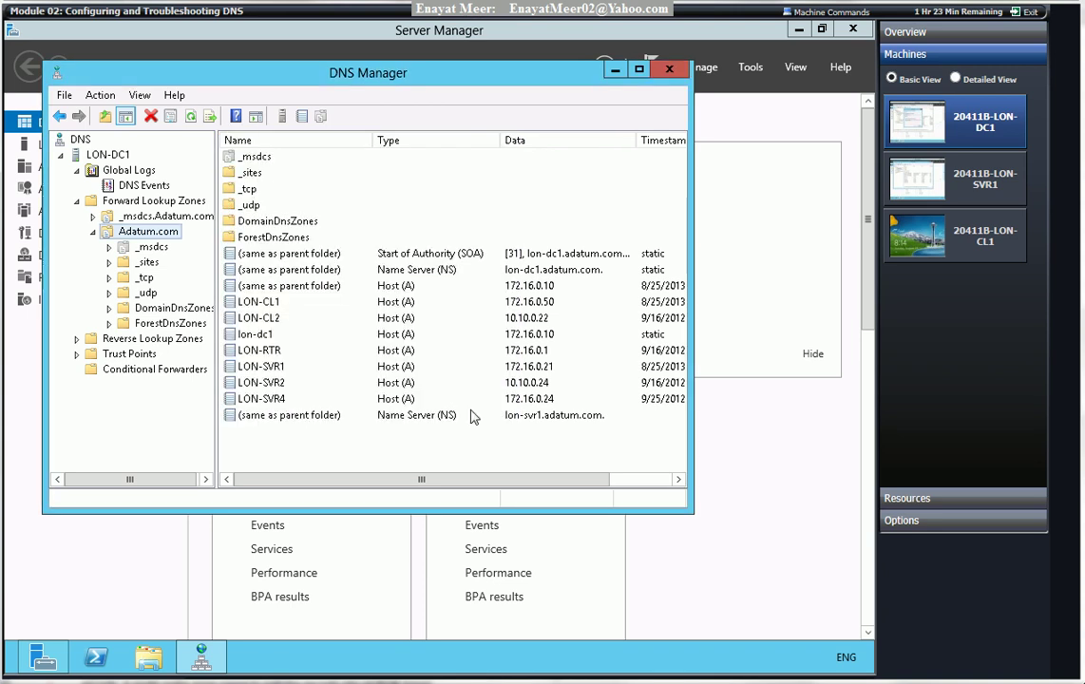
Create an alias (CNAME) record named Intranet in the Adatum.com zone on LON-DC1, targeting Lon-dc1.Adatum.com.
right_click(159, 237)
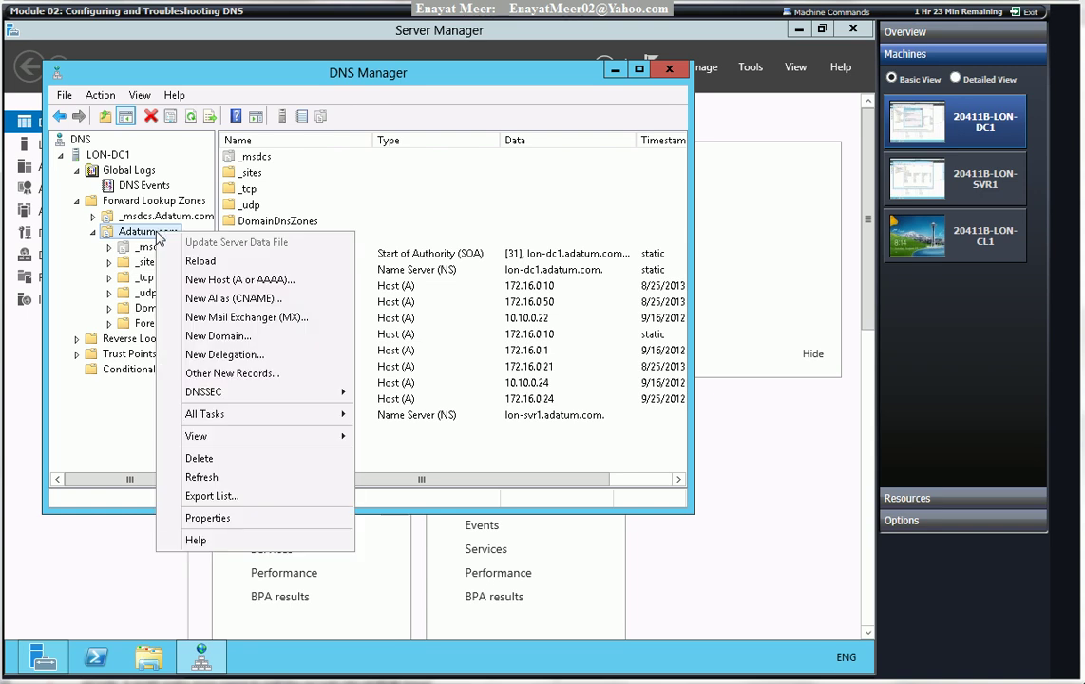
click(211, 298)
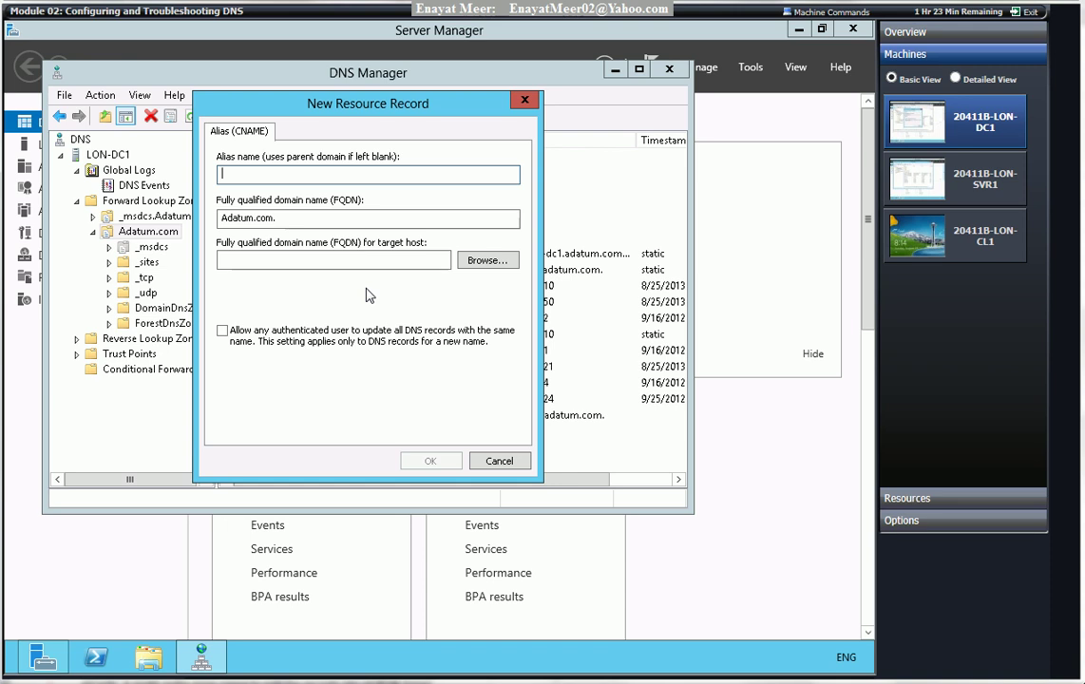
text(Int)
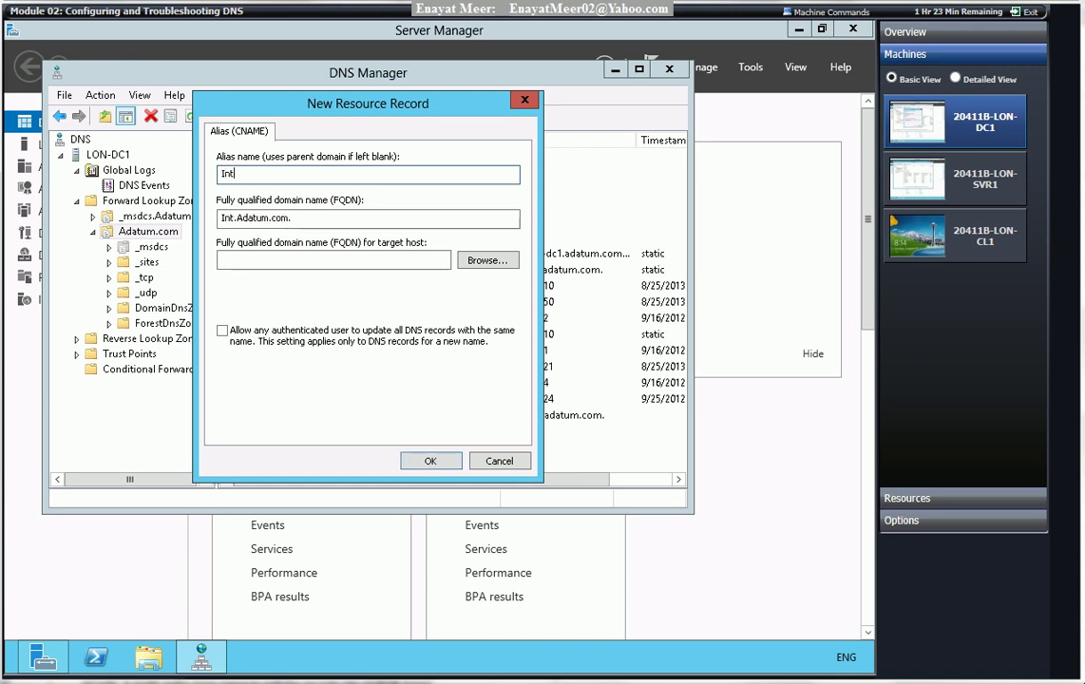
text(ranet)
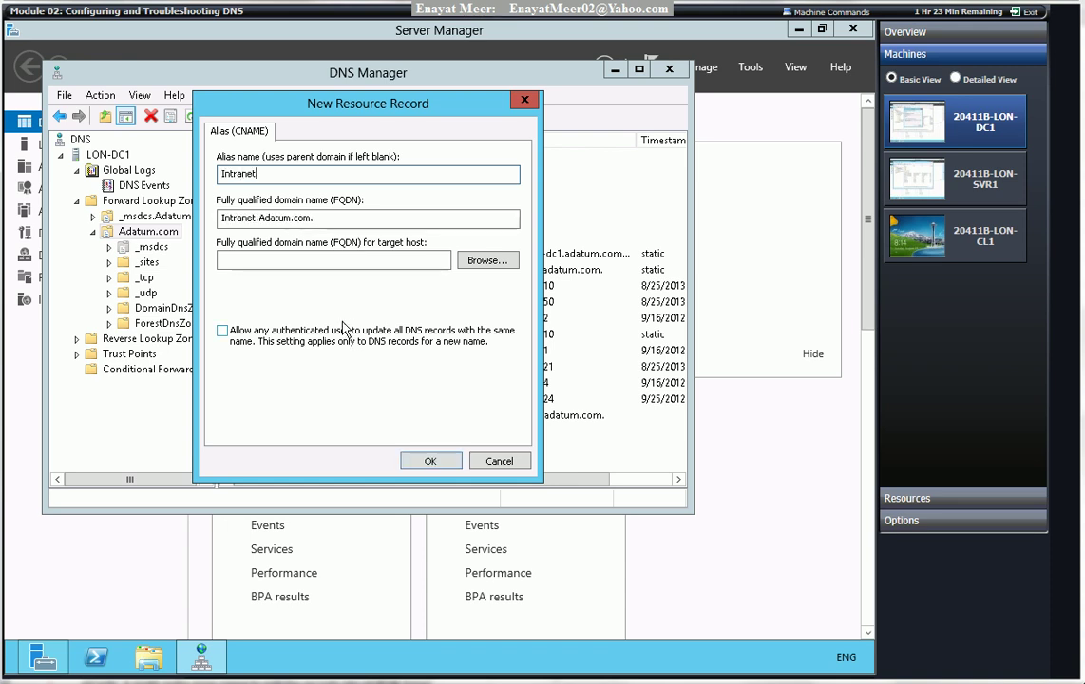
click(331, 264)
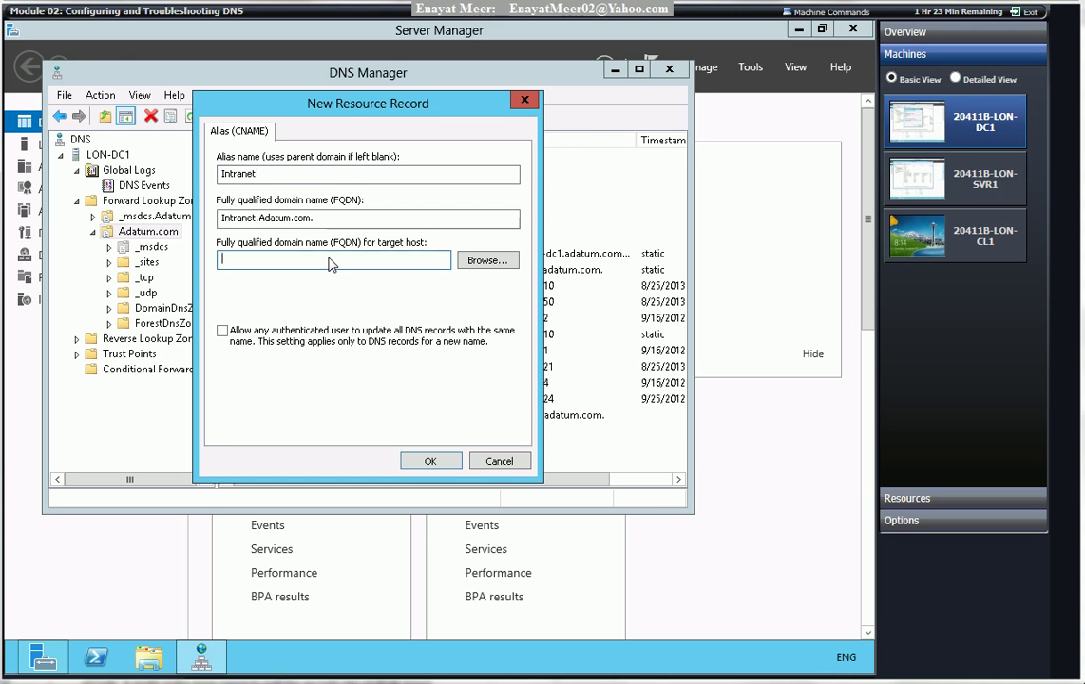
text(Lon-dc)
text(1.Adatum.com)
click(429, 462)
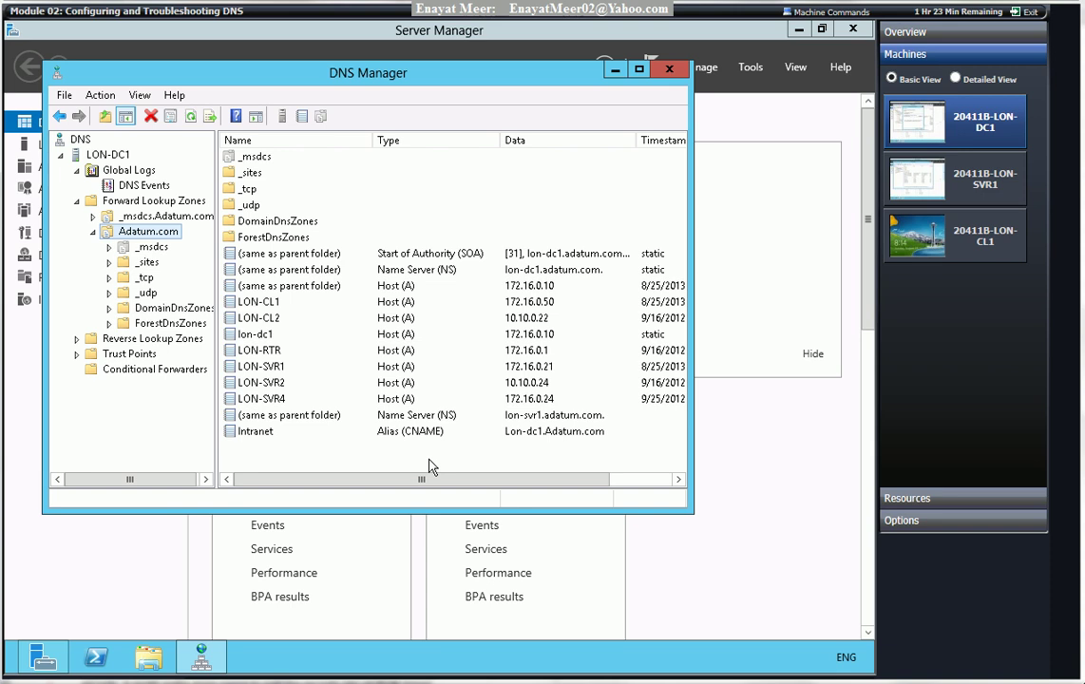
click(268, 435)
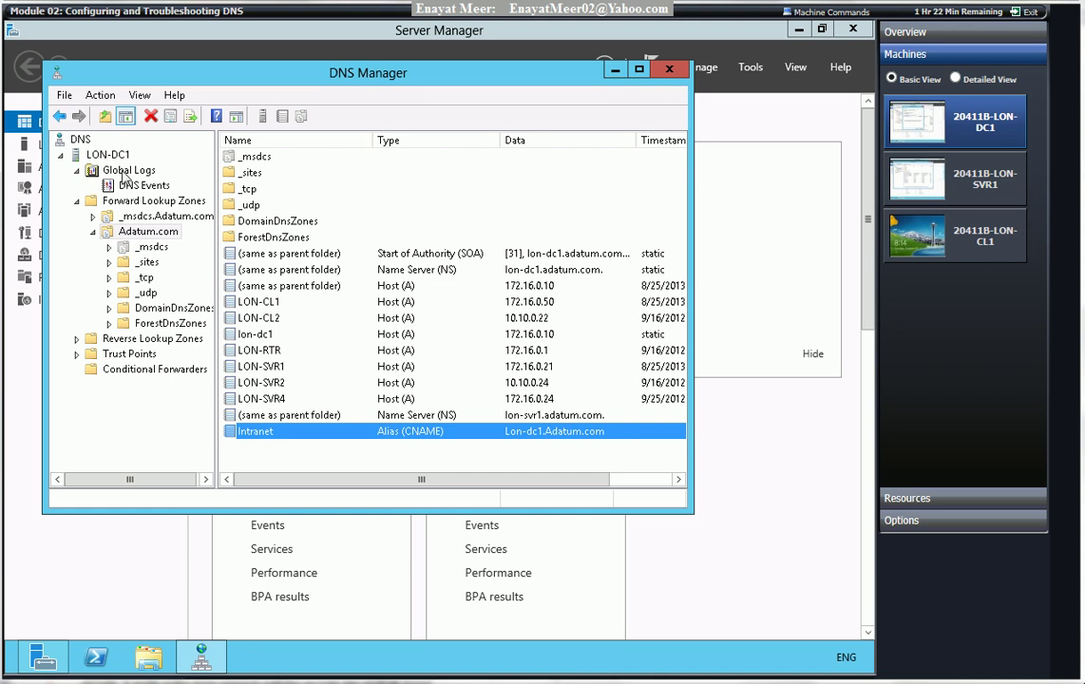
Restart the DNS service on LON-DC1 with the new alias record in place.
right_click(98, 156)
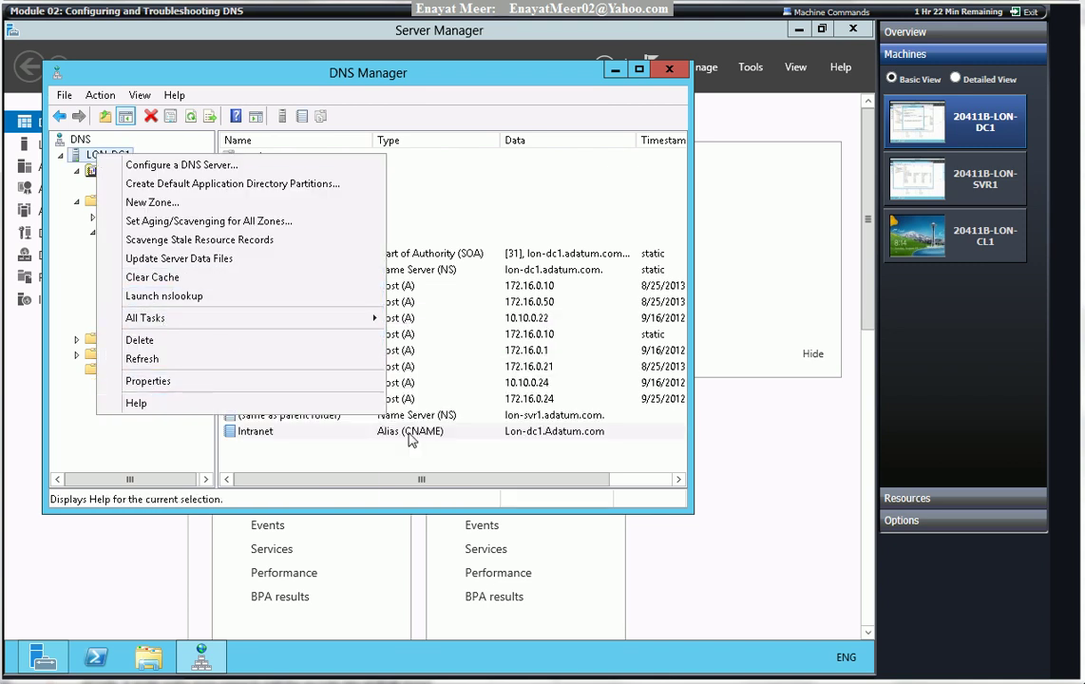
mouse_move(370, 320)
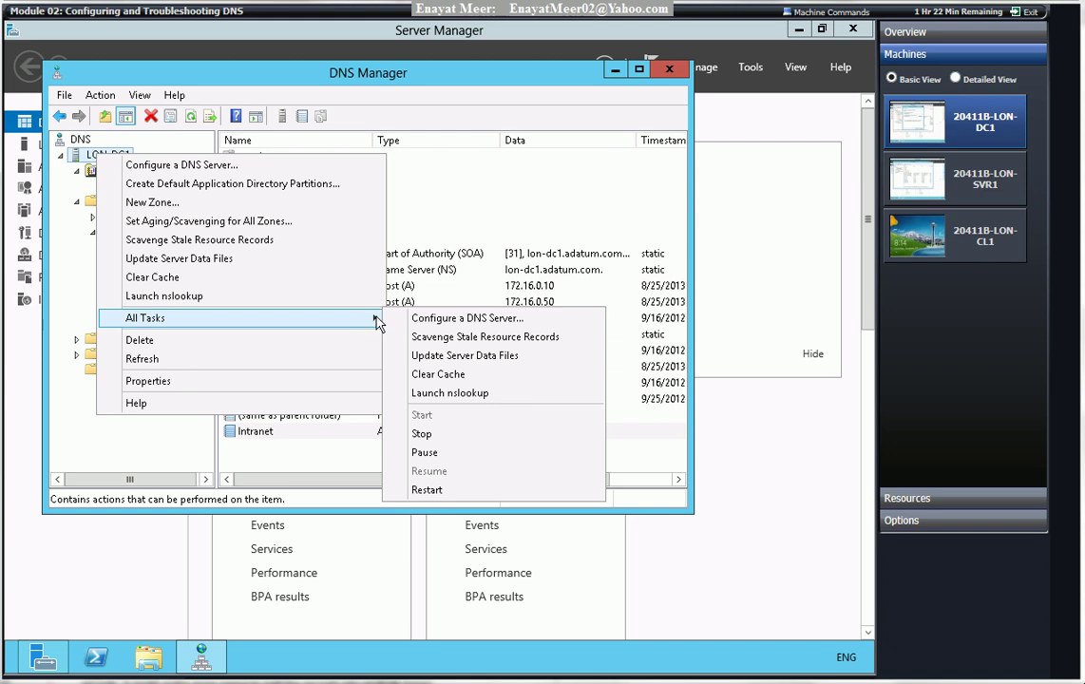
click(428, 490)
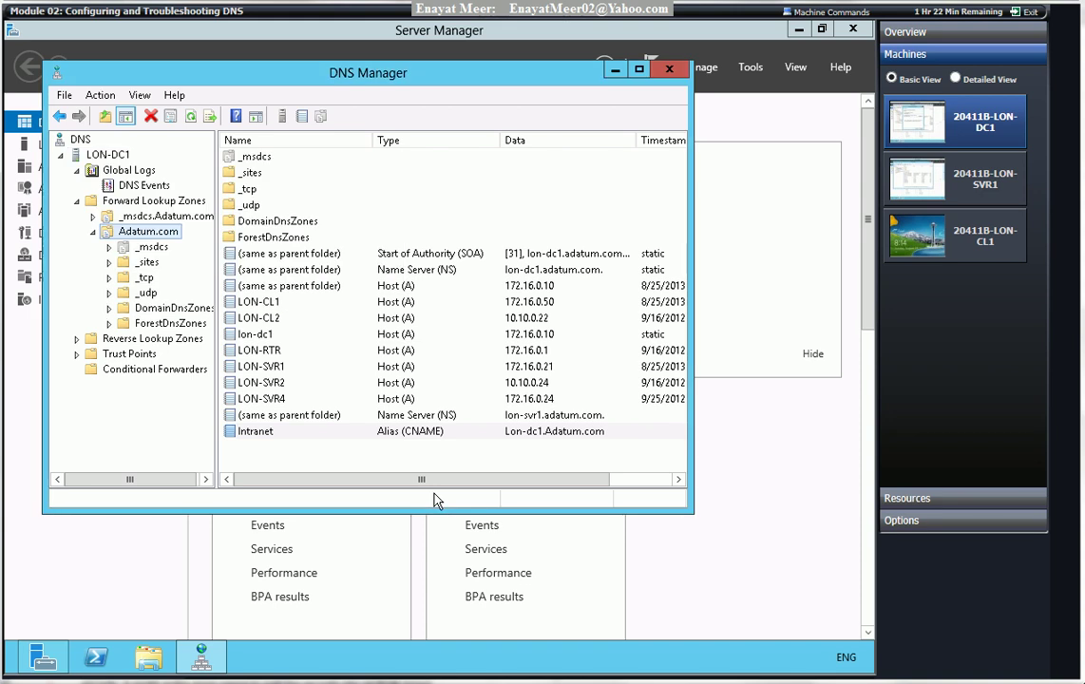
Refresh the secondary Adatum.com zone on LON-SVR1 and check it for the Intranet alias record.
click(983, 207)
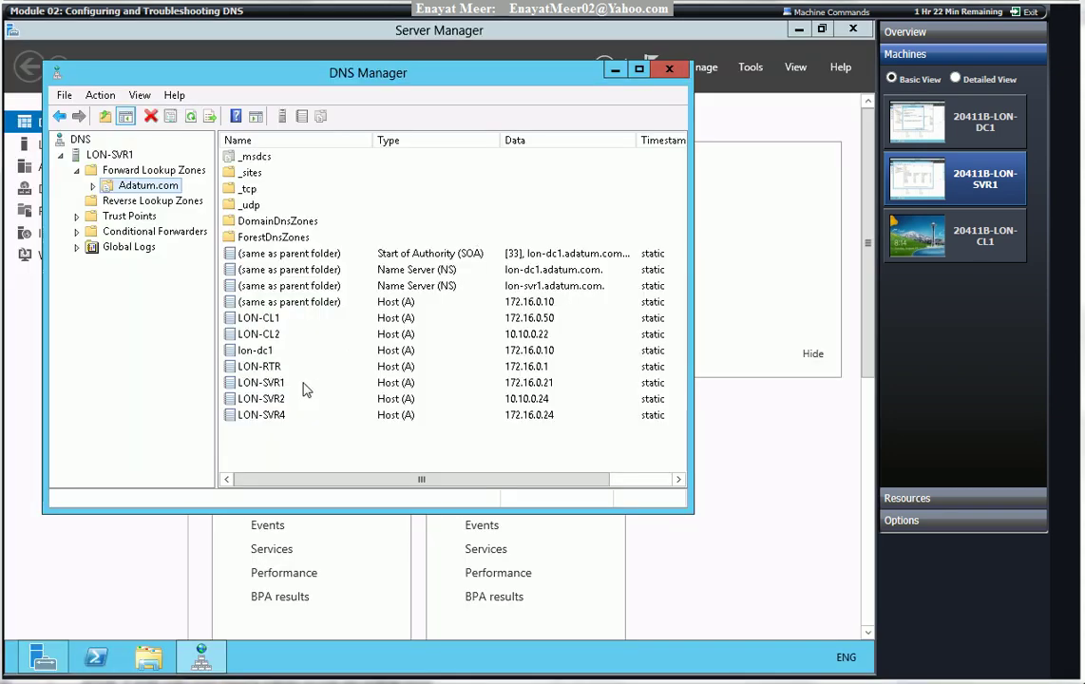
click(191, 117)
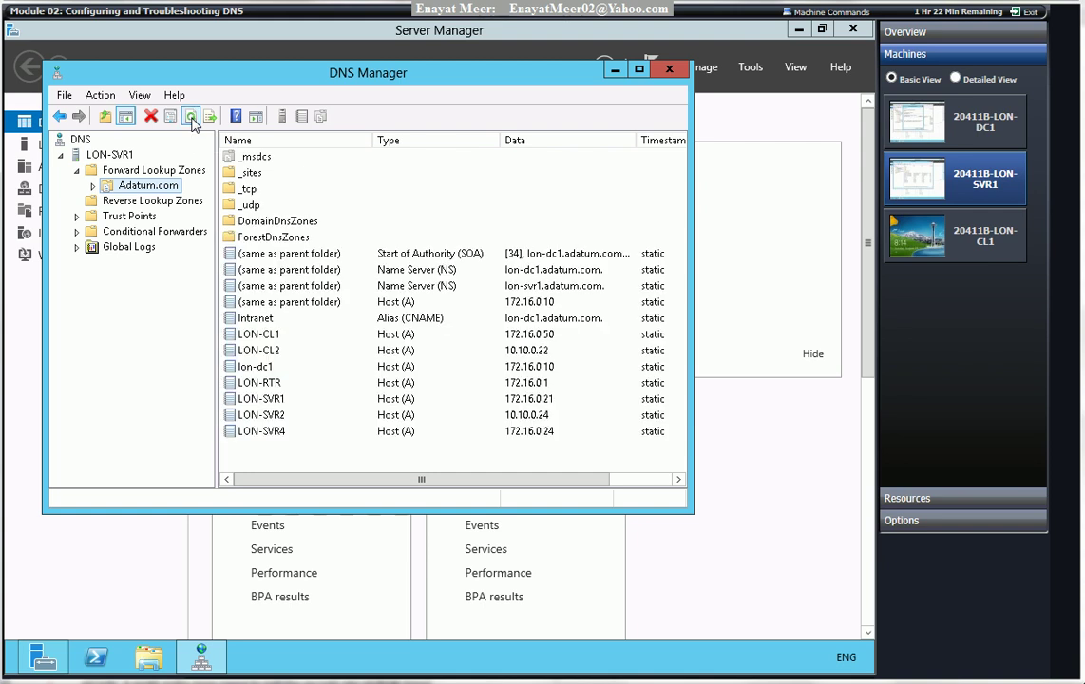
right_click(134, 186)
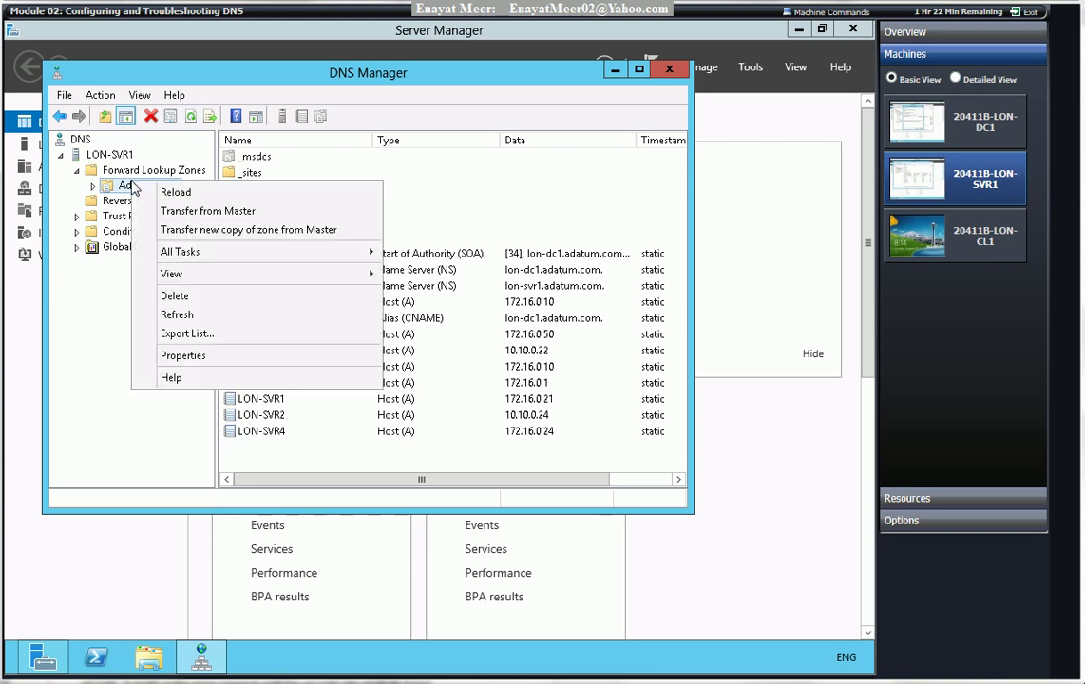
click(145, 190)
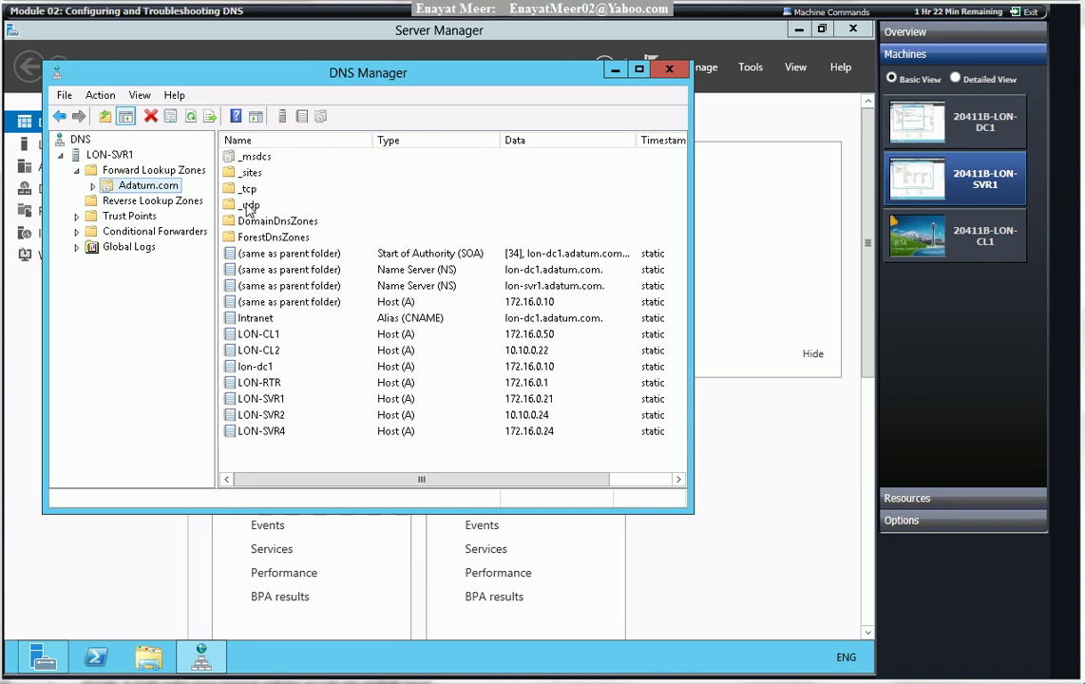
click(191, 118)
right_click(154, 189)
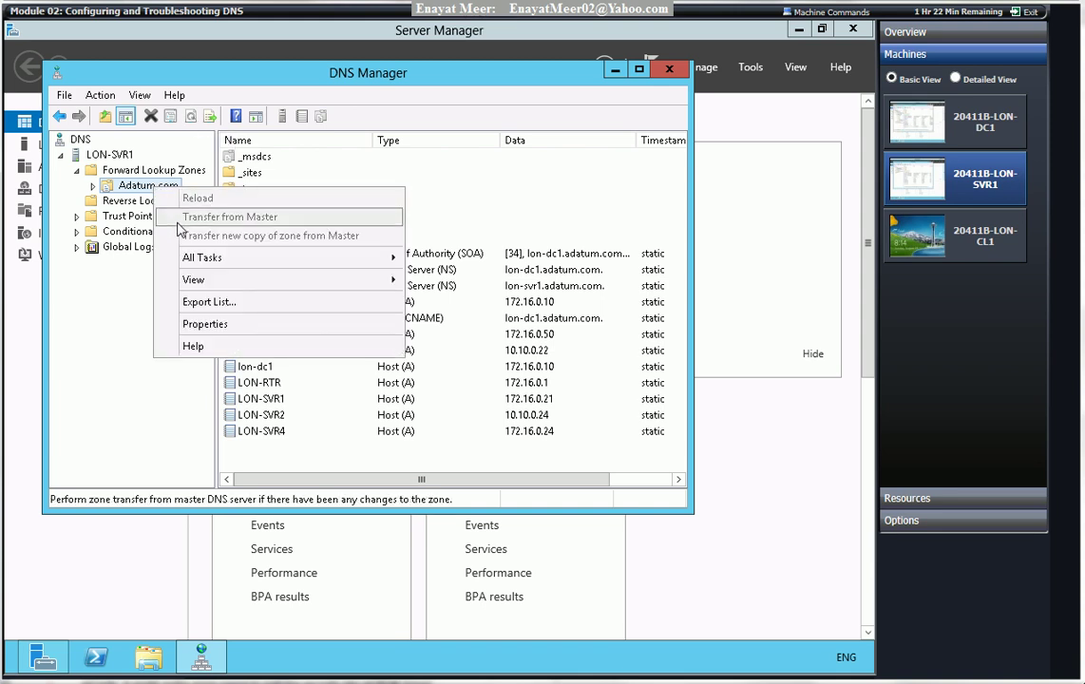
click(122, 333)
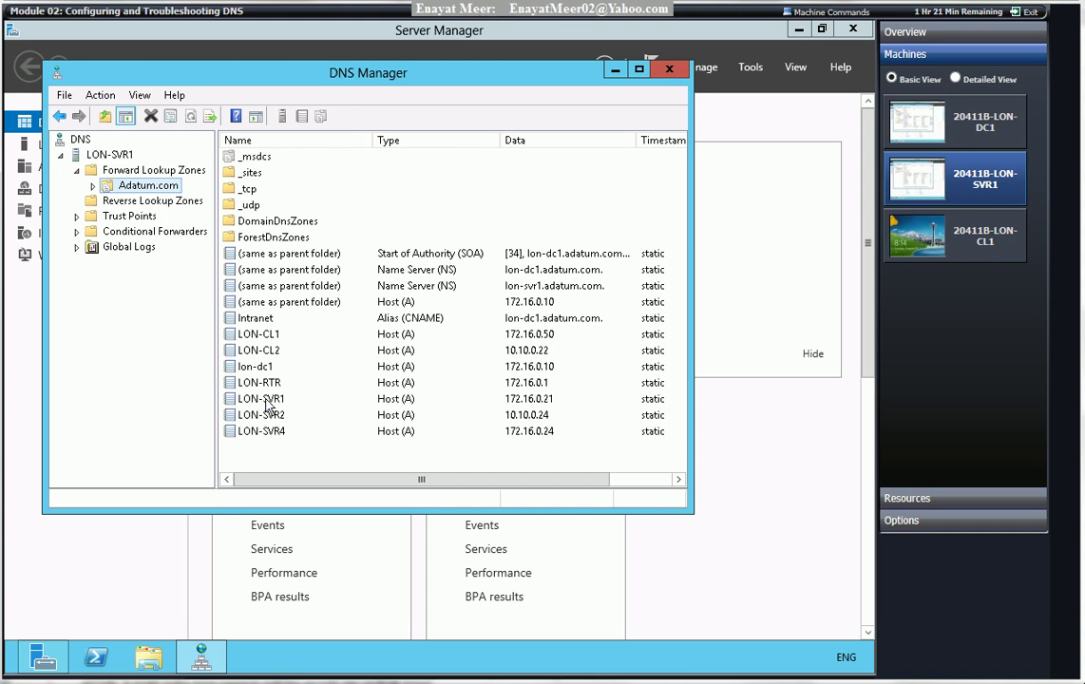
click(269, 320)
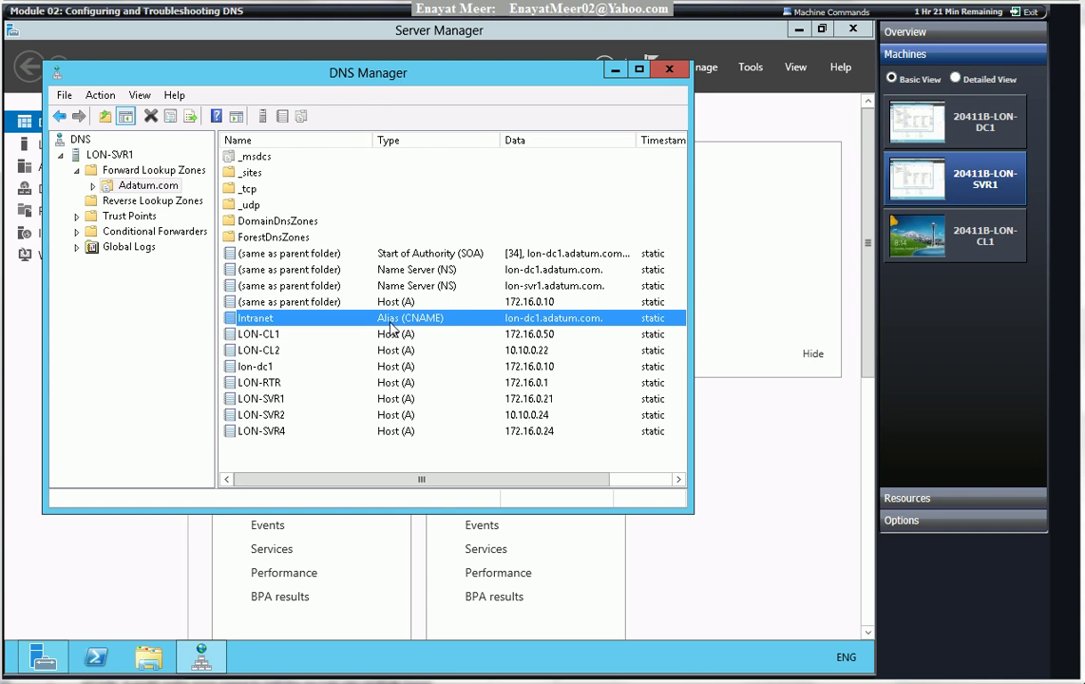
click(171, 203)
click(144, 184)
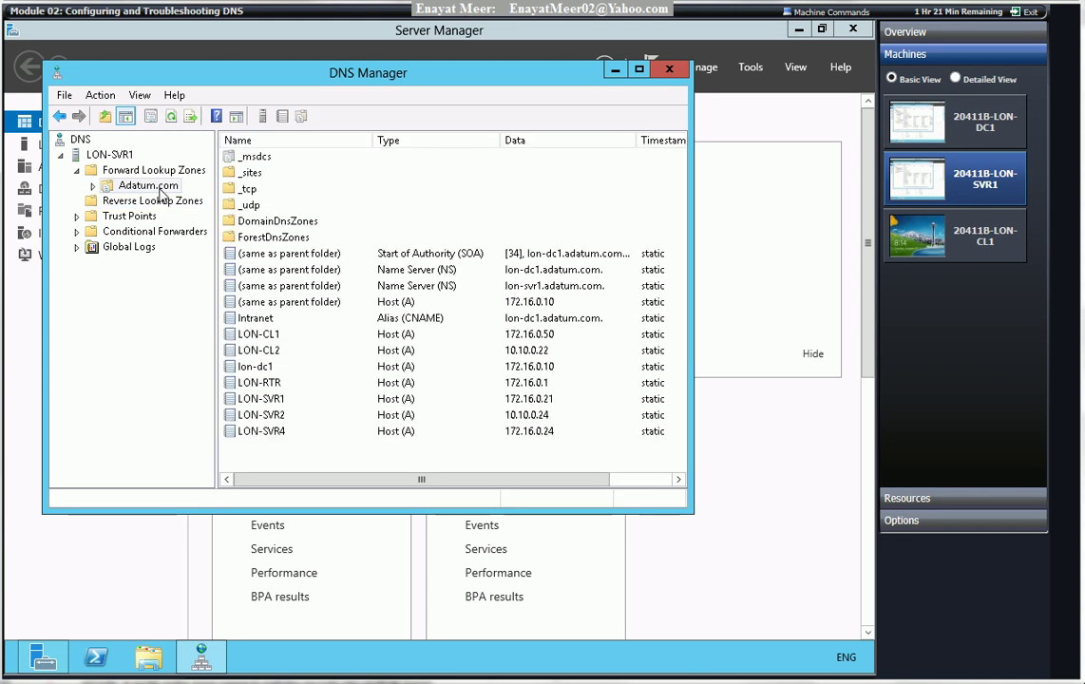
click(298, 322)
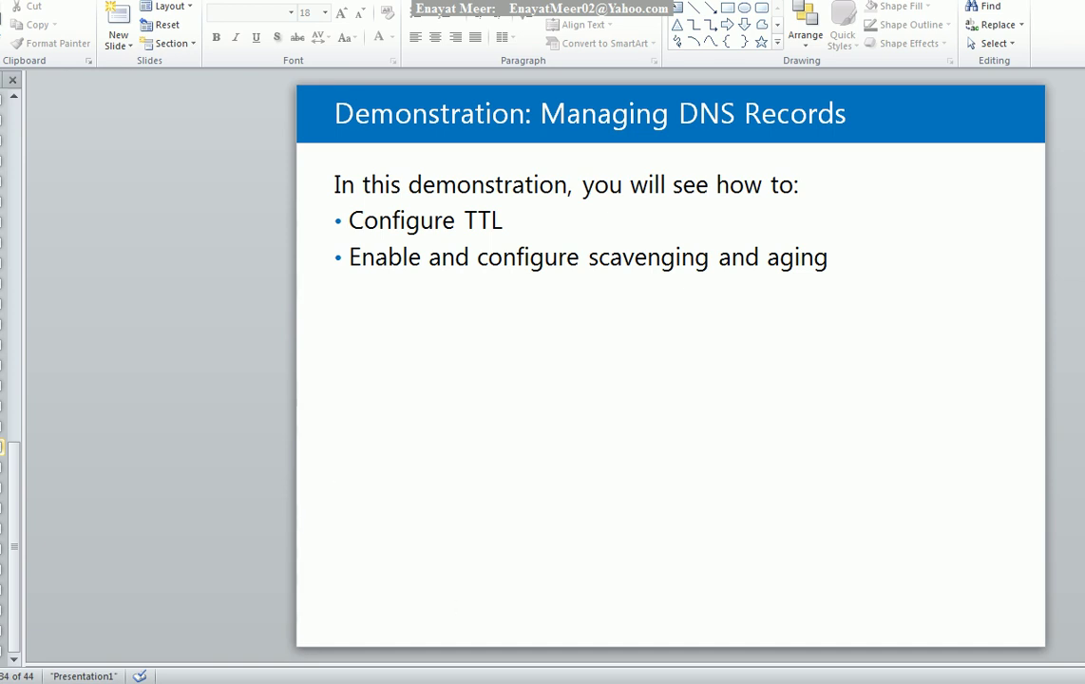
Set the minimum (default) TTL in the Start of Authority settings of LON-DC1's Adatum.com zone to 2 hours.
click(245, 625)
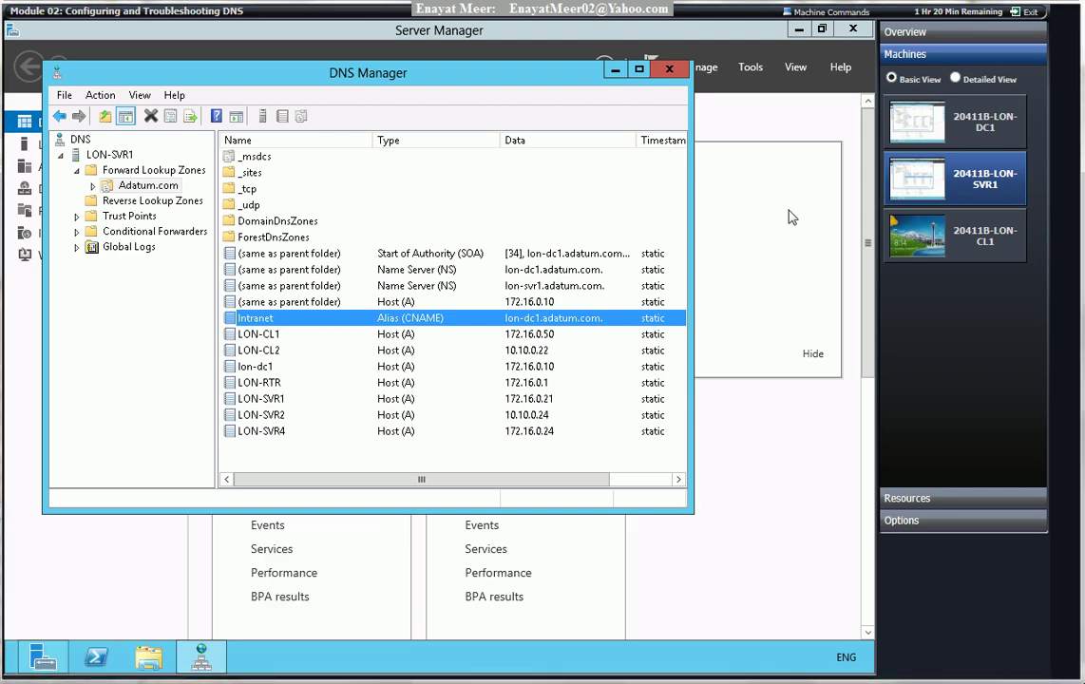
click(976, 118)
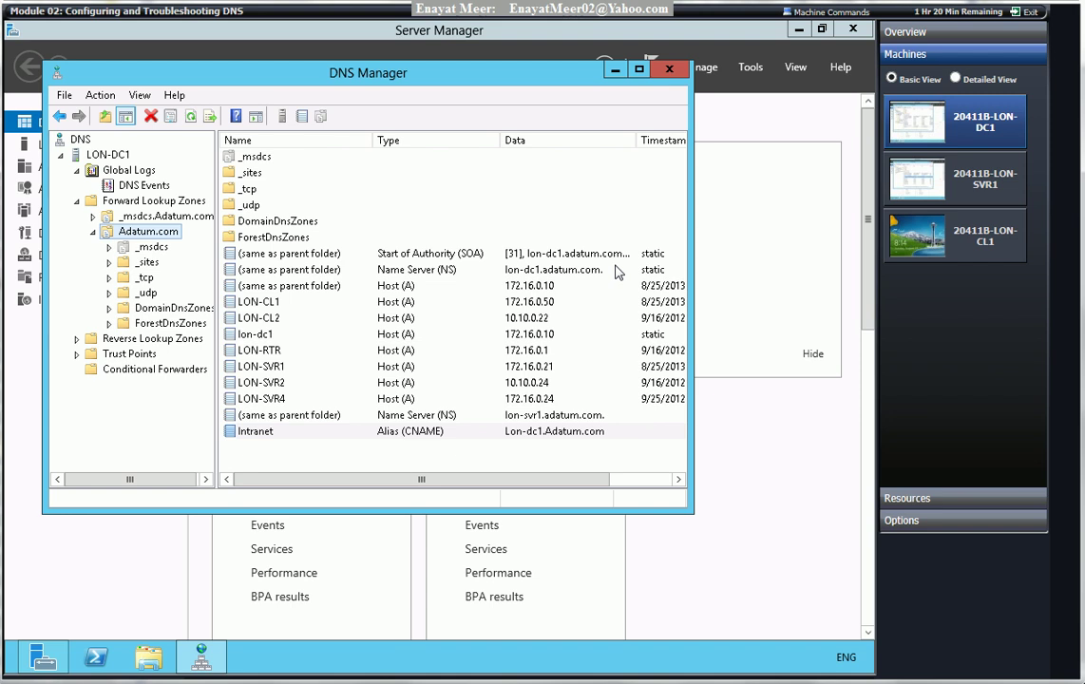
right_click(132, 236)
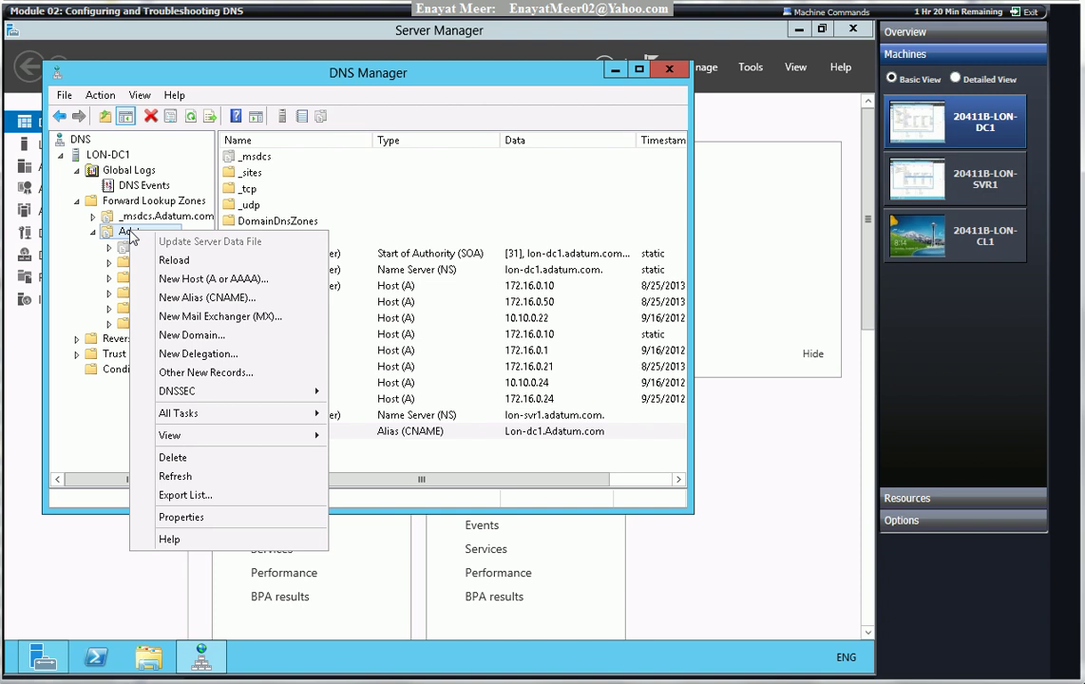
click(180, 517)
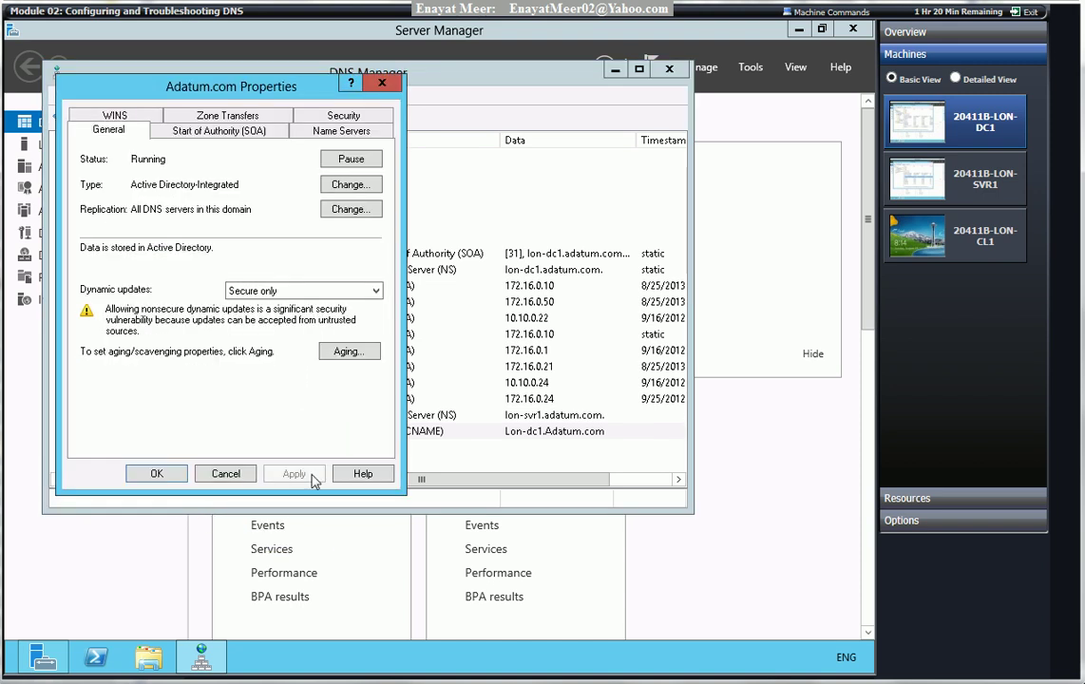
click(259, 129)
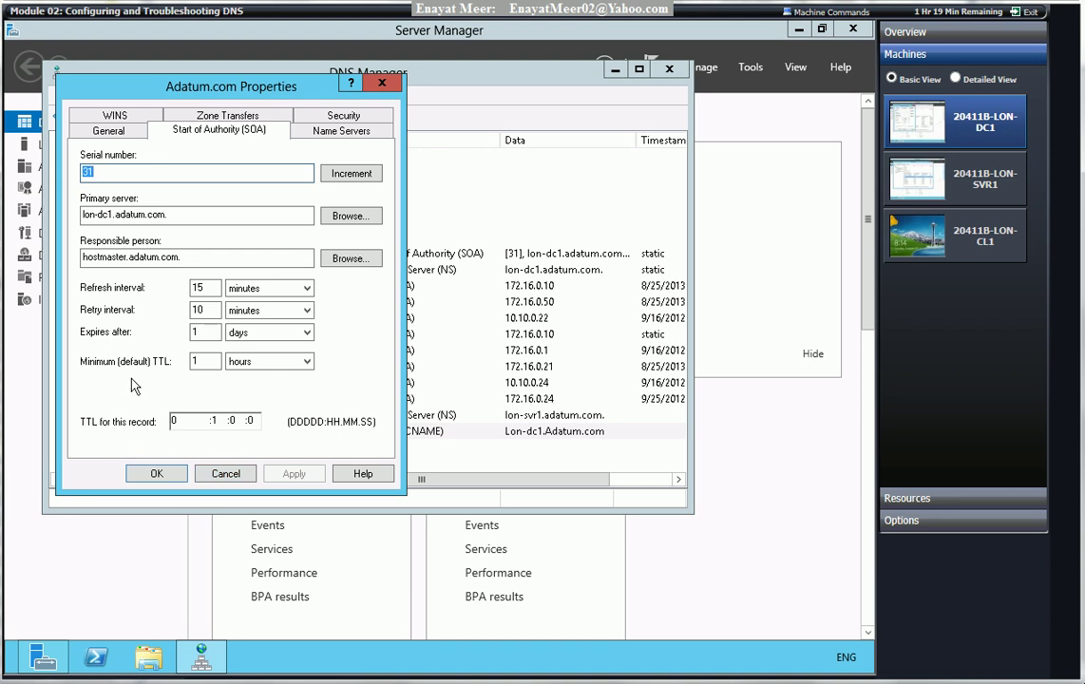
click(206, 362)
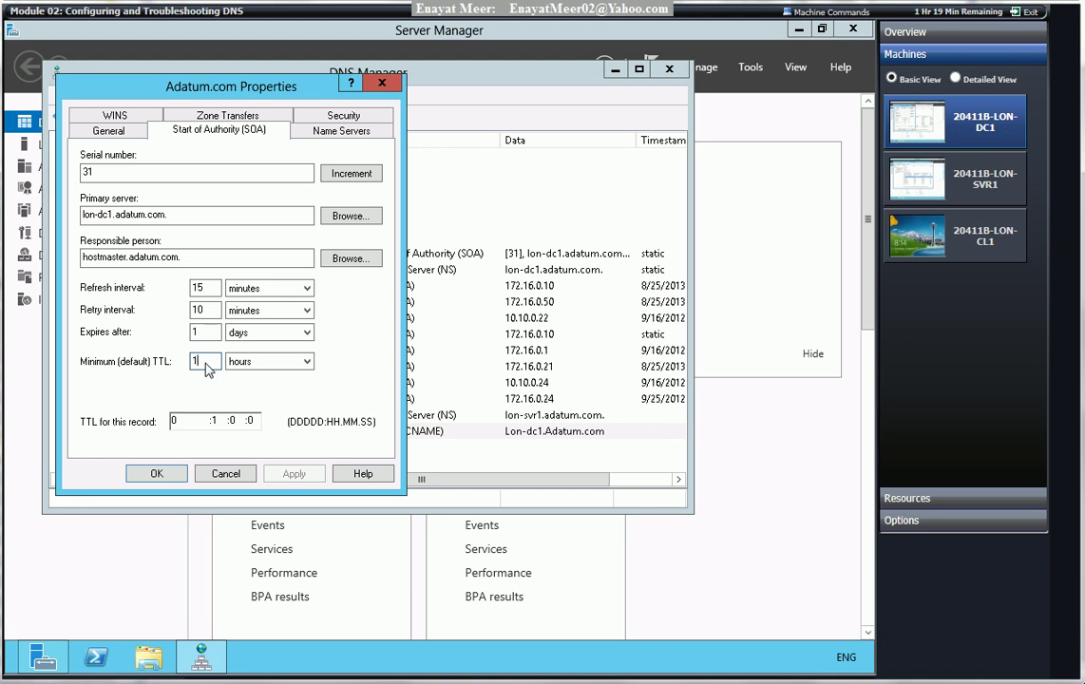
key(BackSpace)
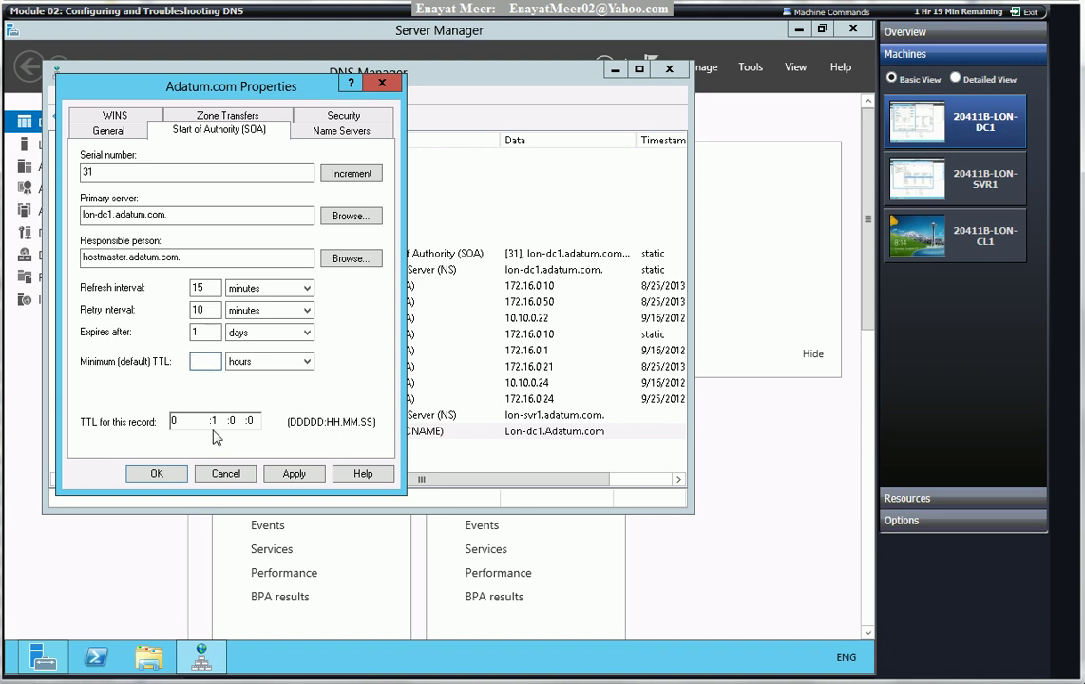
text(2)
click(294, 475)
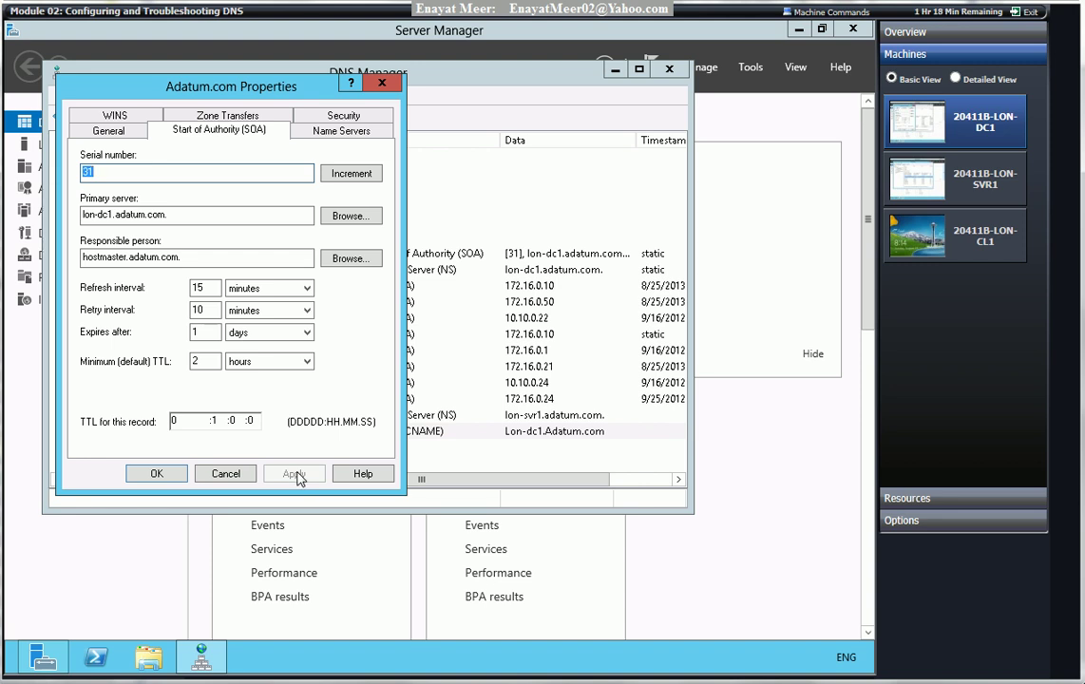
click(158, 474)
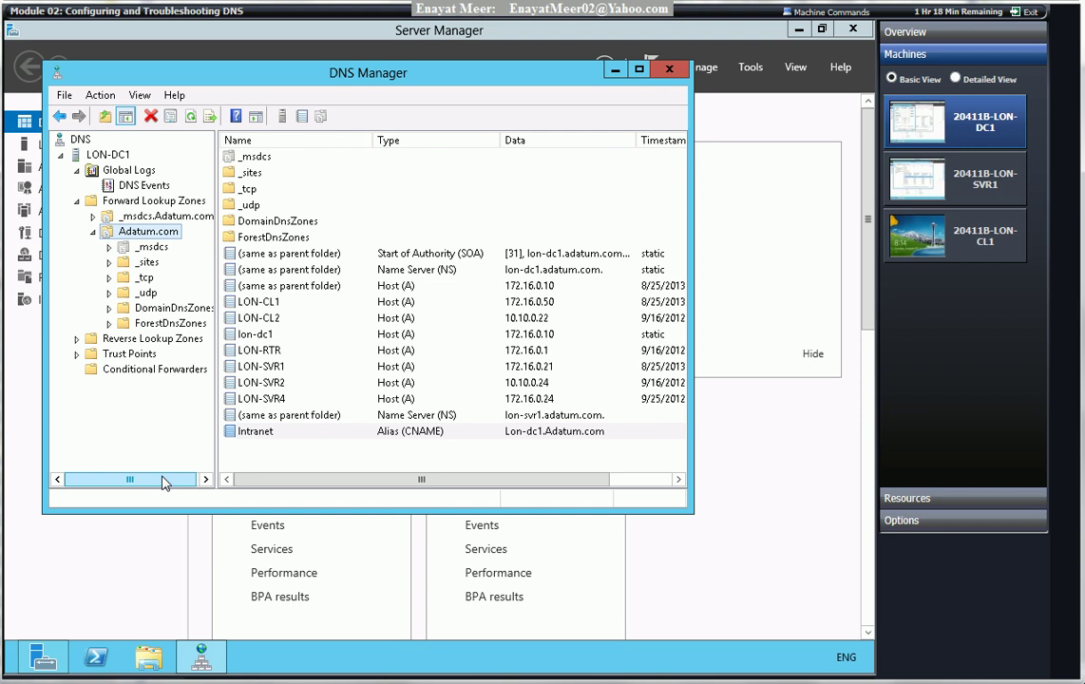
Enable scavenging of stale resource records for all zones on LON-DC1 and apply the settings to the existing Active Directory-integrated zones.
click(110, 154)
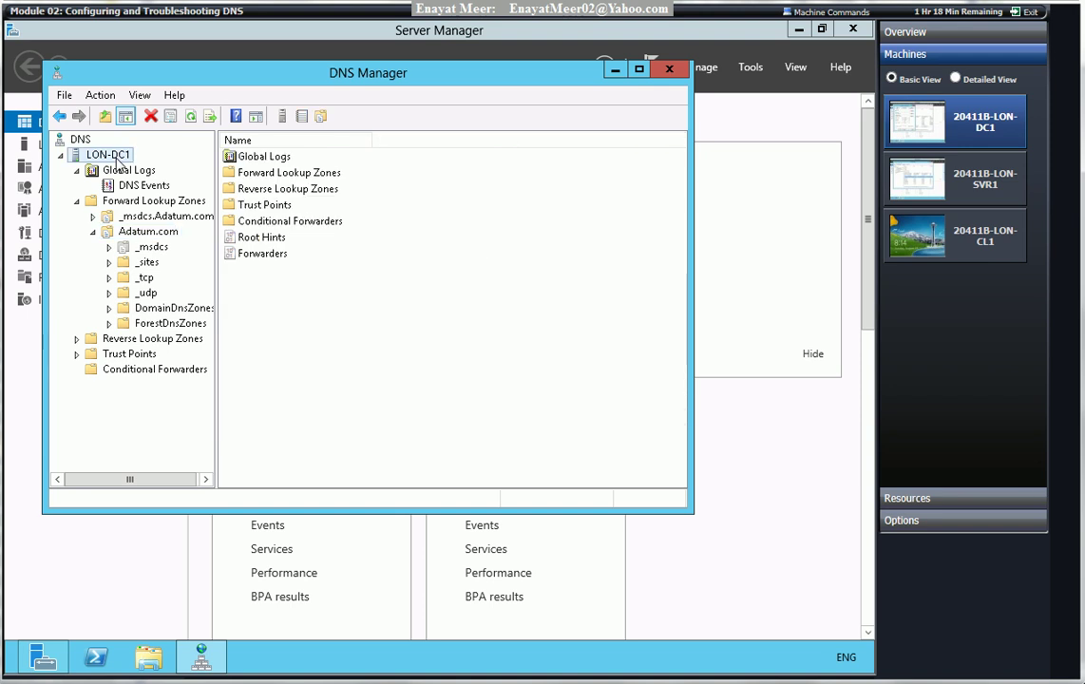
right_click(118, 164)
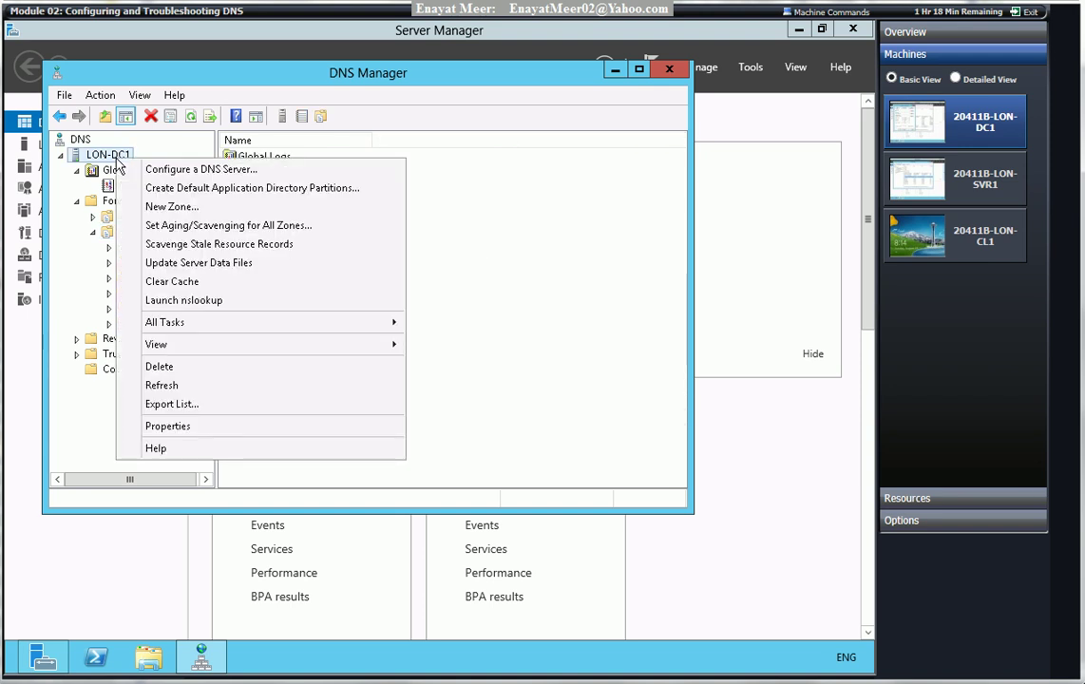
click(184, 226)
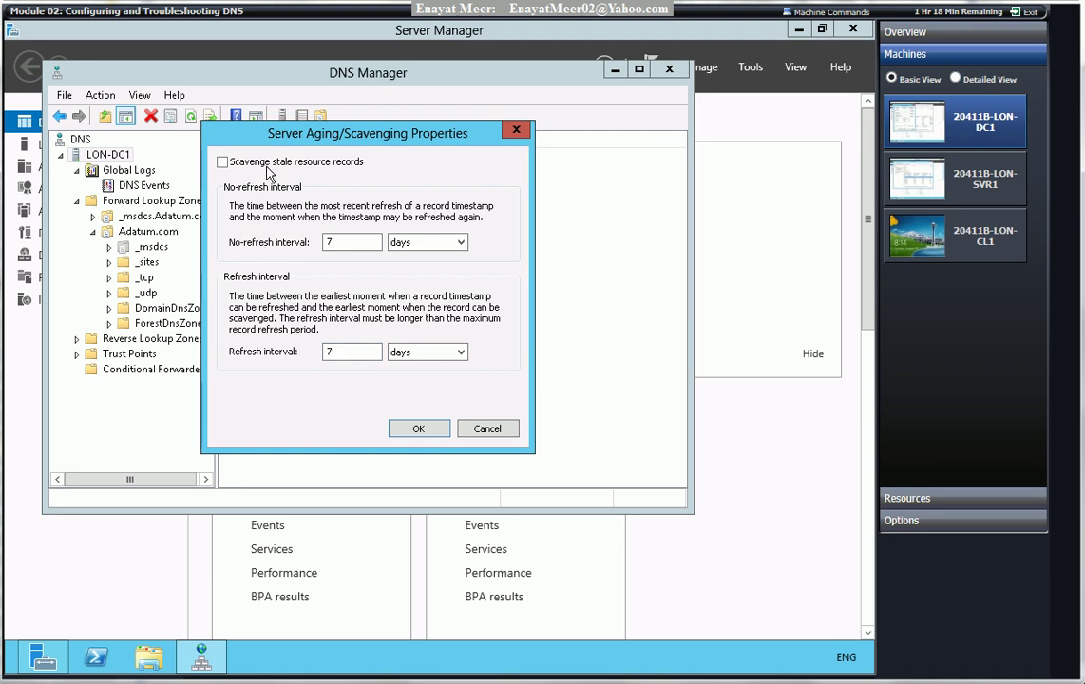
click(222, 162)
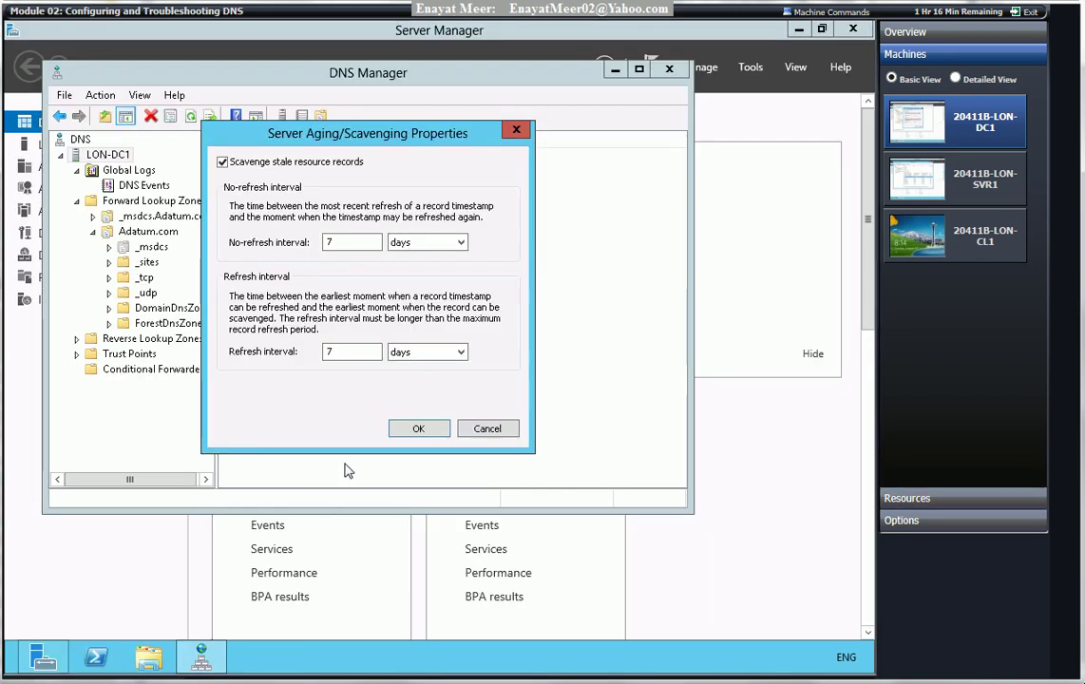
click(407, 431)
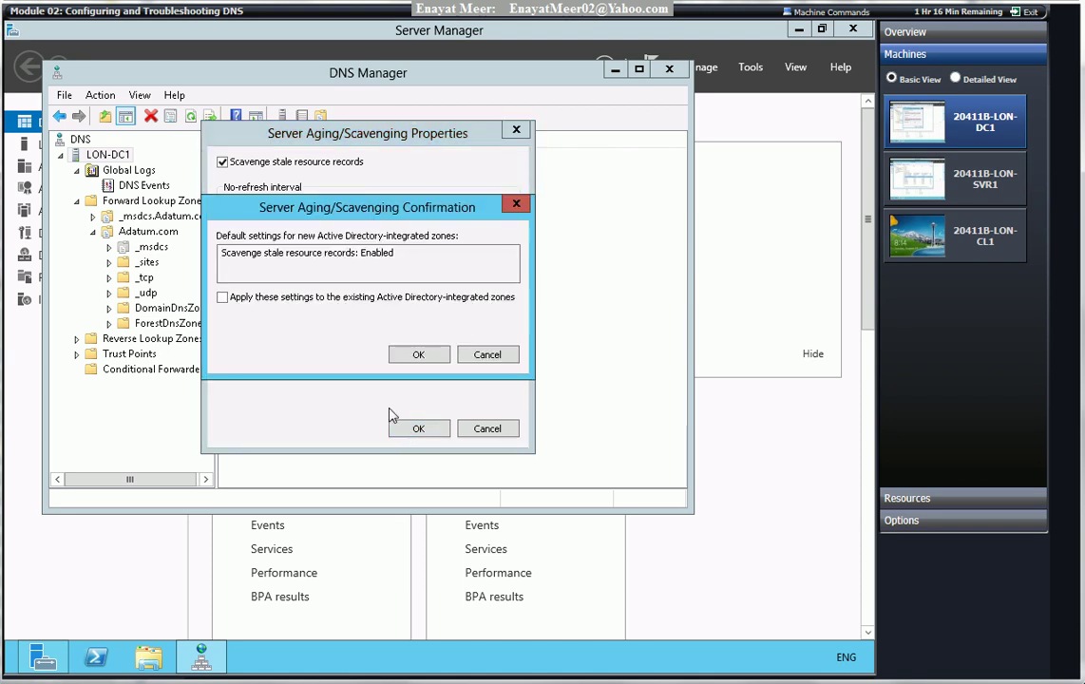
click(224, 299)
click(400, 360)
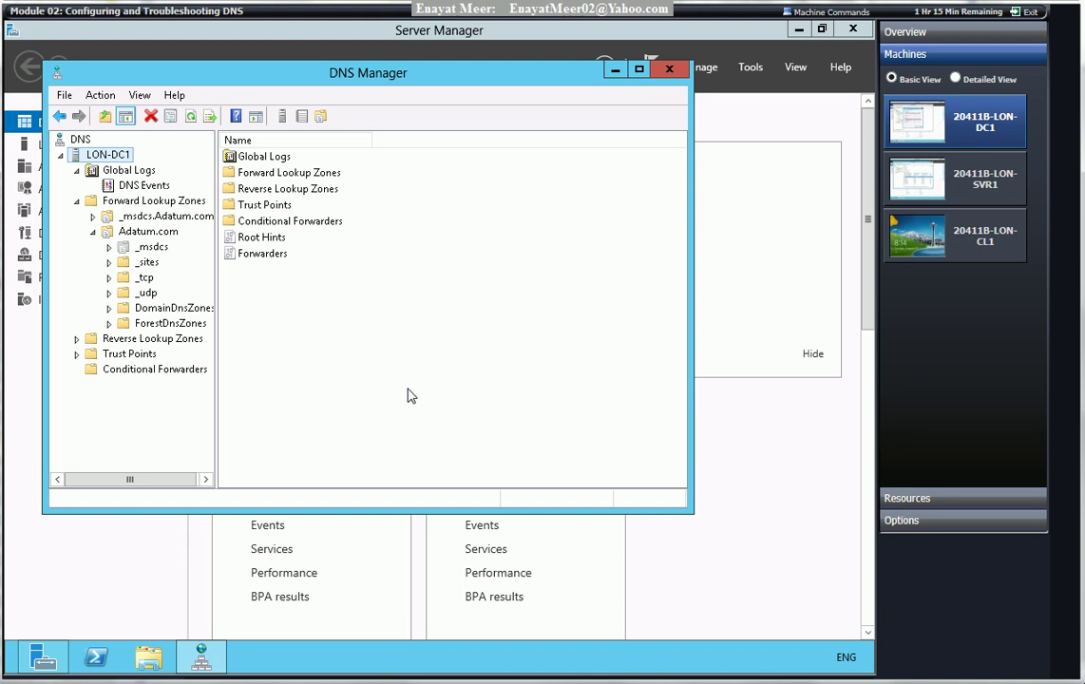
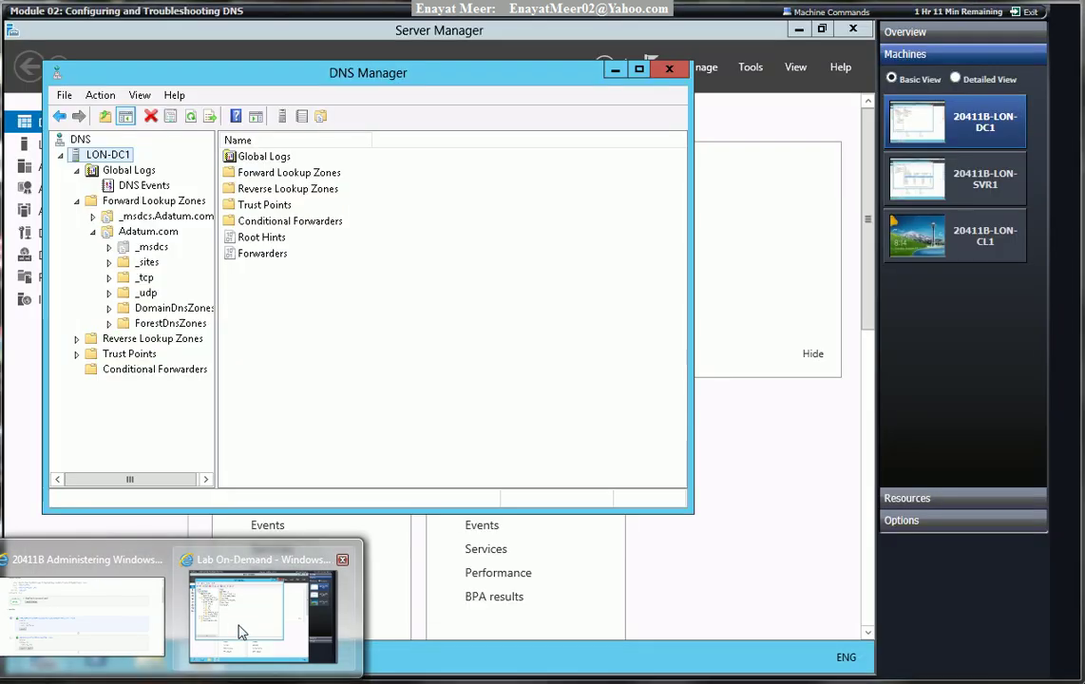
Open a command prompt on LON-DC1 by running cmd from a File Explorer window.
click(237, 633)
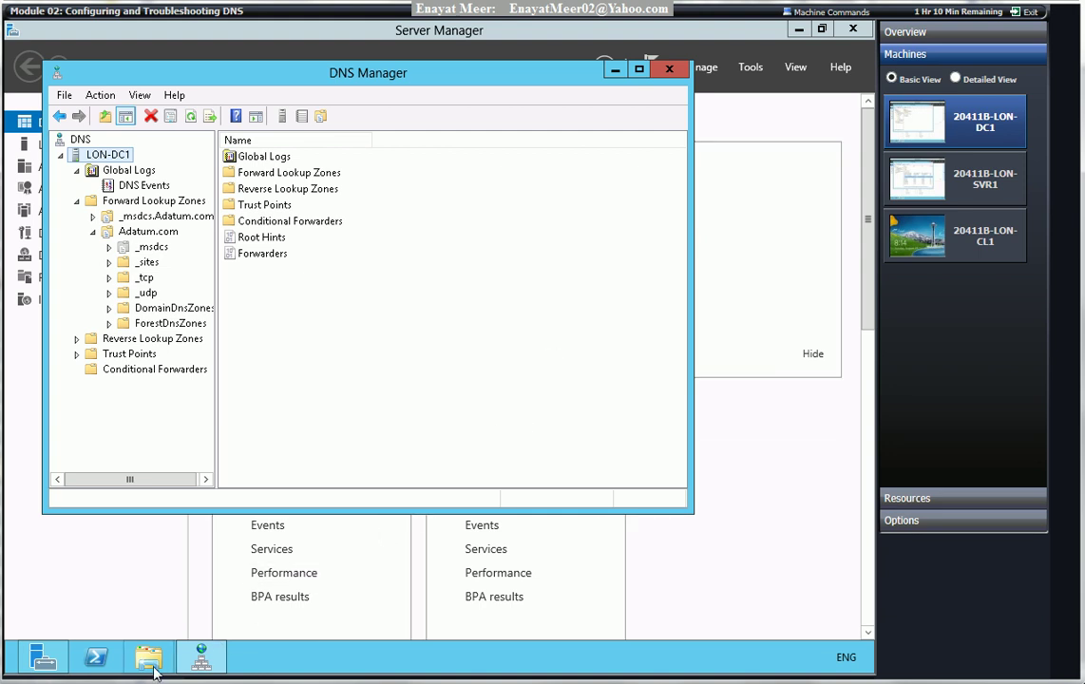
click(149, 657)
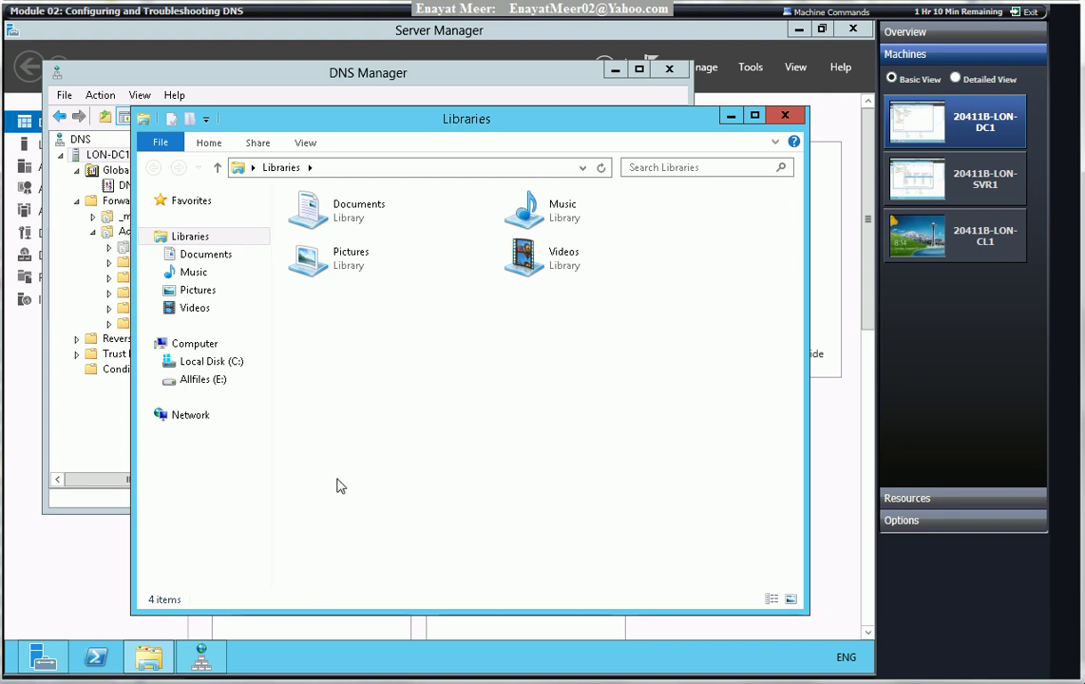
click(582, 169)
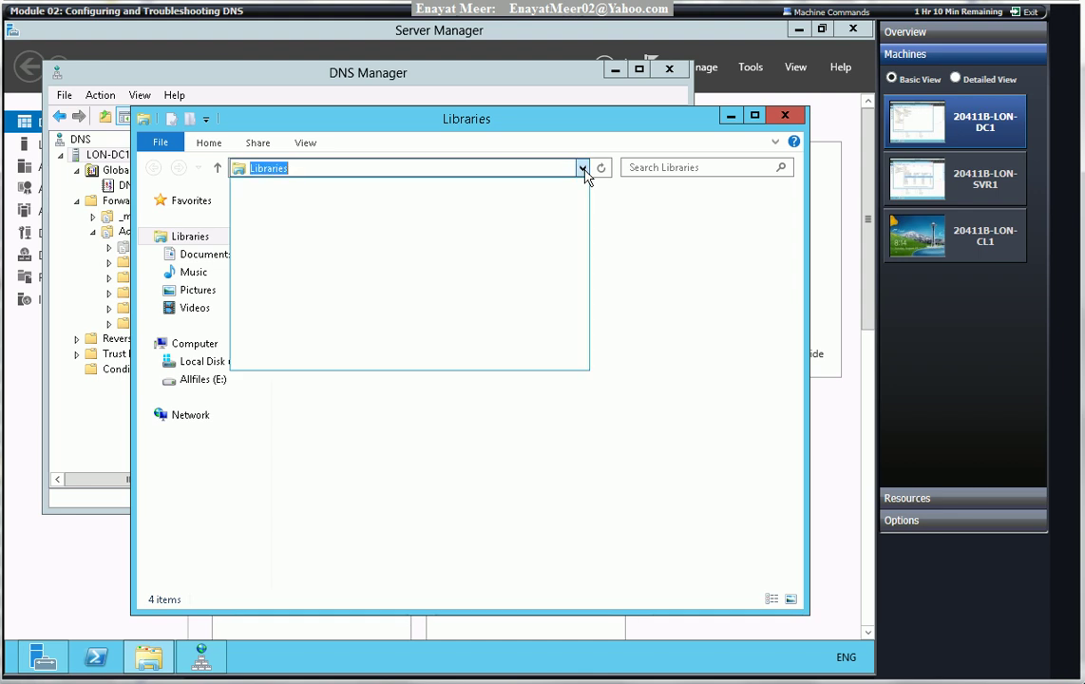
text(cmd)
key(Return)
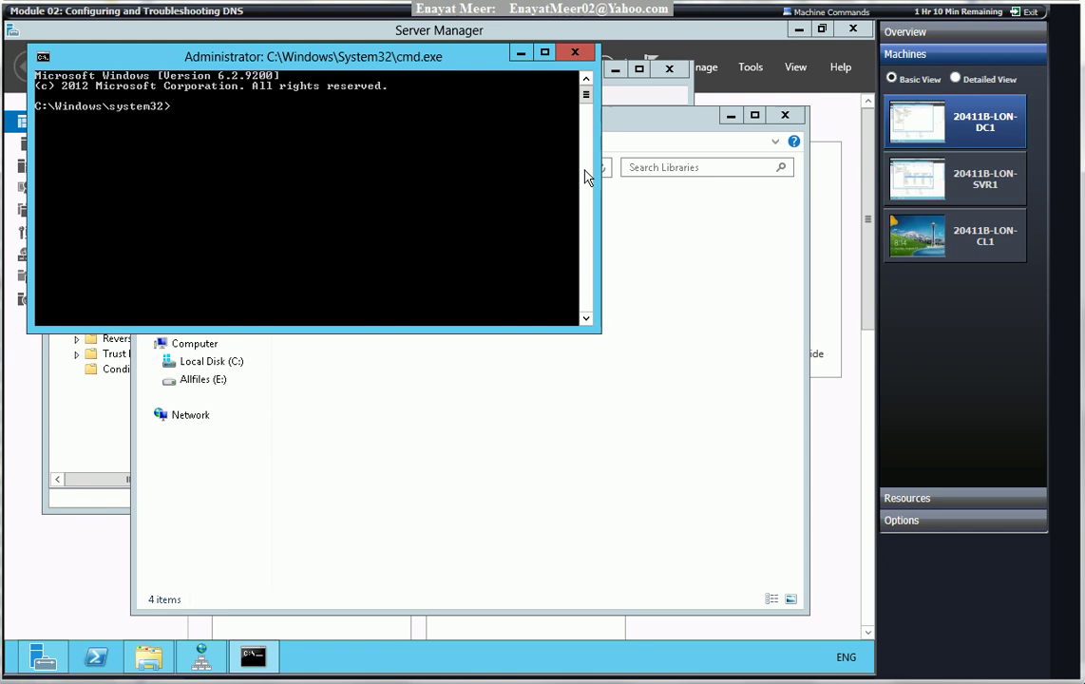
Run the query nslookup -t CNAM lon-svr1.adatum.com at the command prompt.
text(nslookup -t lon-svr1.adatum.com)
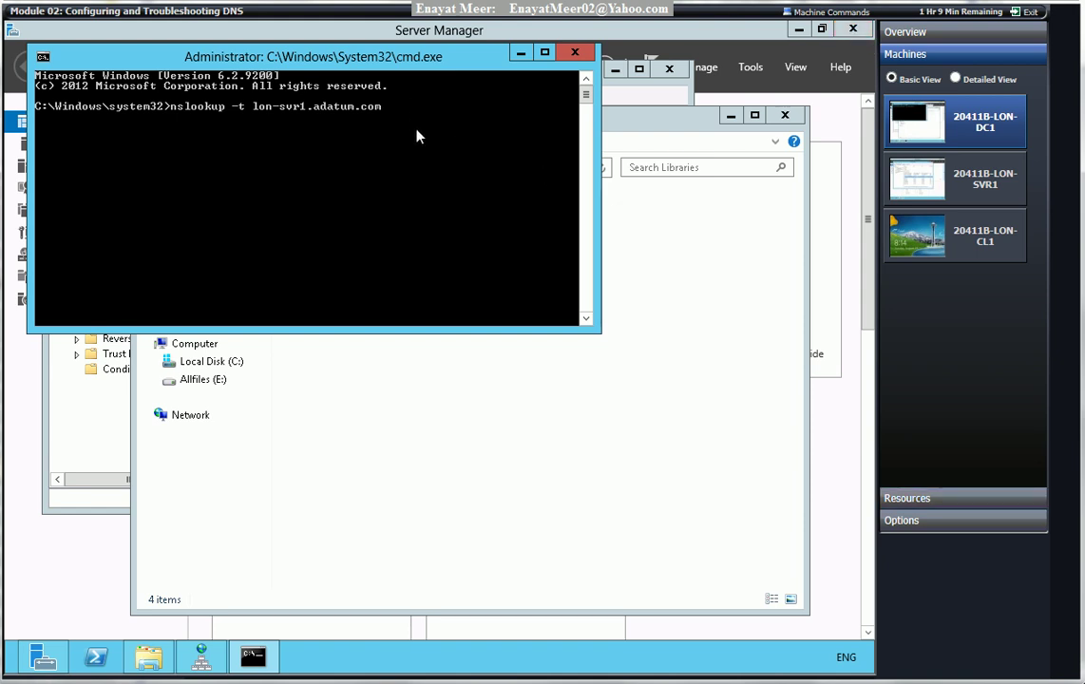
key(Left)
key(Left)
key(Left)
key(Left)
key(Left)
key(Left)
key(Left)
key(Left)
key(Left)
key(Left)
key(Left)
key(Left)
key(Left)
key(Left)
key(Left)
key(Left)
key(Left)
key(Left)
key(Left)
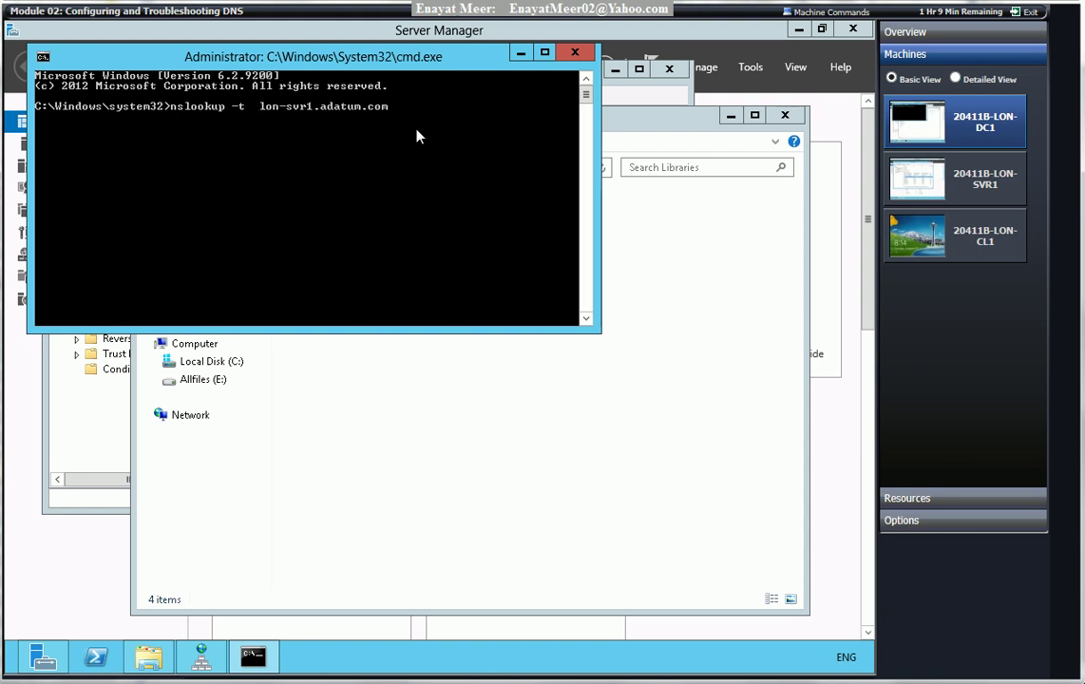
text(C)
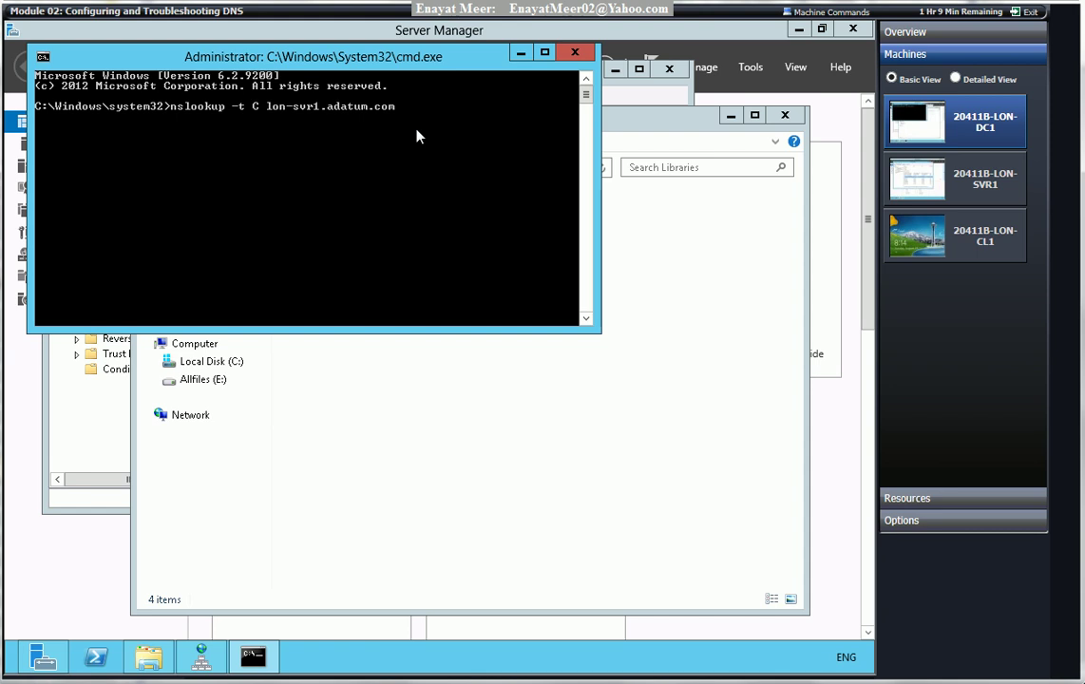
text(NAM)
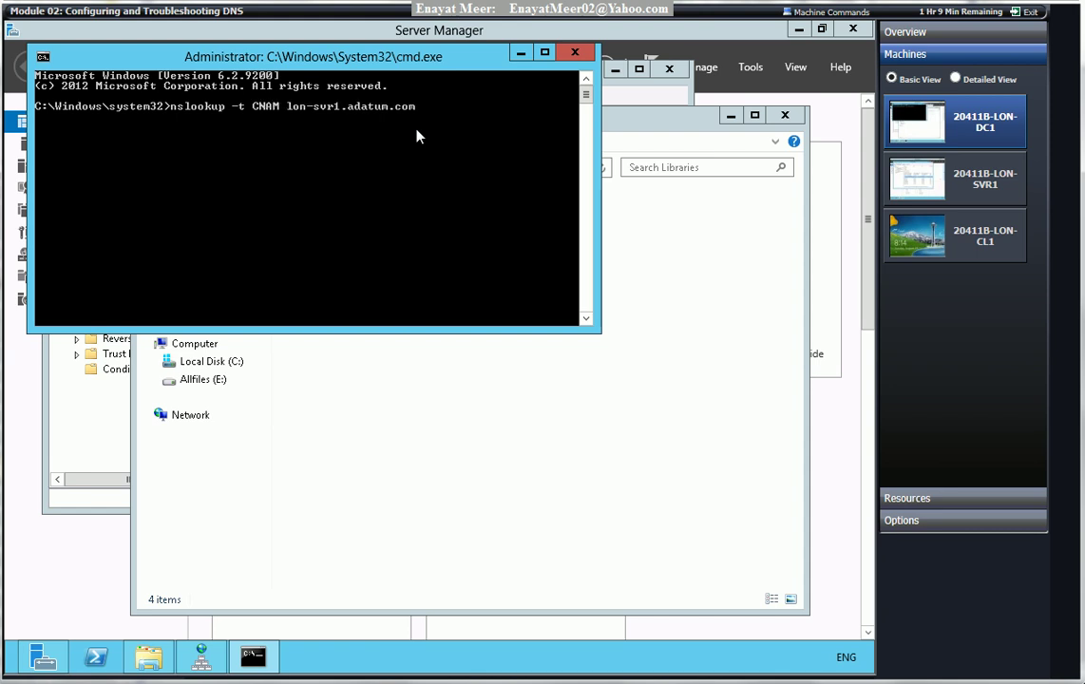
key(Right)
key(Right)
key(Right)
key(Right)
key(Right)
key(Right)
key(Right)
key(Right)
key(Right)
key(Right)
key(Right)
key(Right)
key(Right)
key(Right)
key(Right)
key(Right)
key(Right)
key(Right)
key(Right)
key(Right)
key(Return)
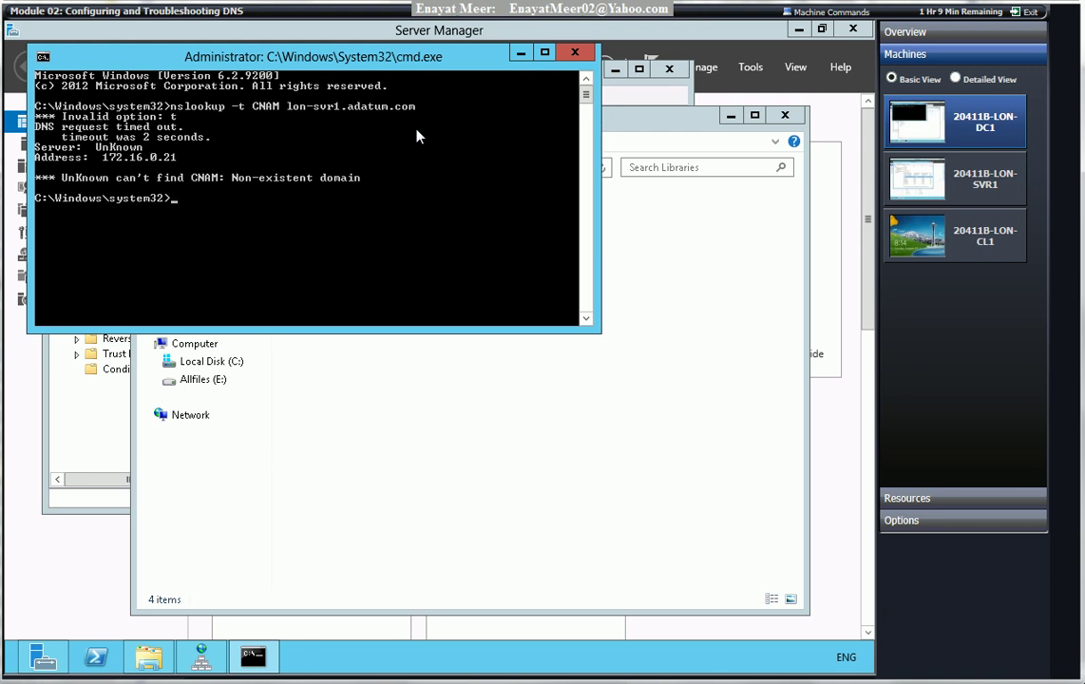
Change the previous query to nslookup -a lon-svr1.adatum.com and run it.
key(Up)
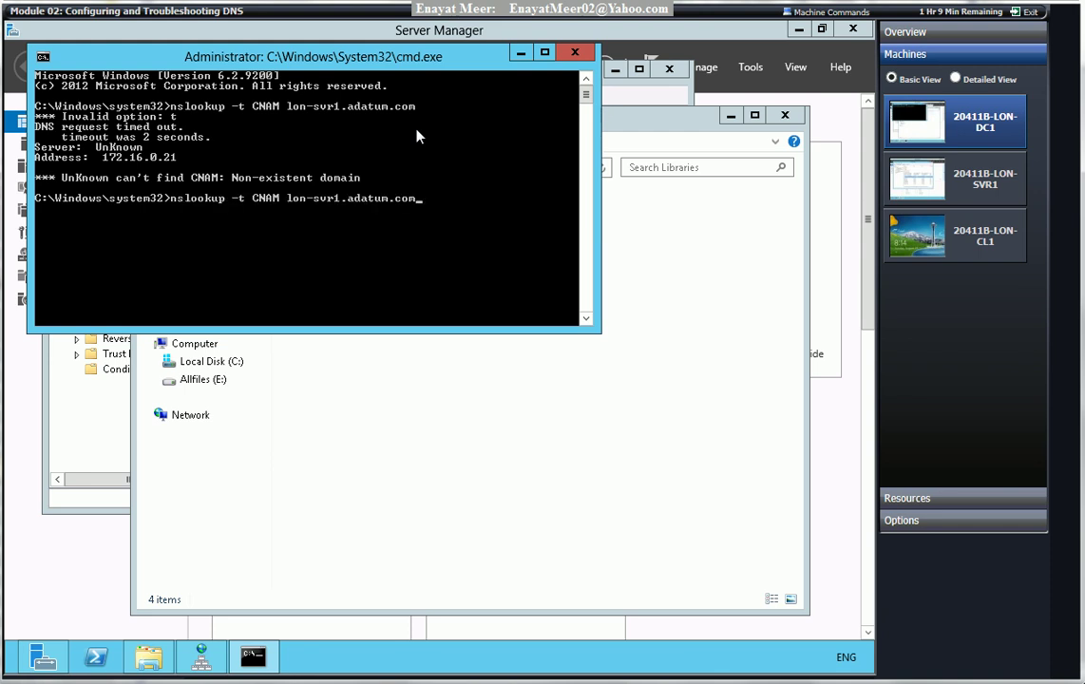
key(Left)
key(Left)
key(Left)
key(Left)
key(Left)
key(Left)
key(Left)
key(Left)
key(Left)
key(Left)
key(Left)
key(Left)
key(Left)
key(Left)
key(Left)
key(Left)
key(Left)
key(Left)
key(Left)
key(Left)
key(Delete)
key(Delete)
key(Delete)
key(Delete)
key(Delete)
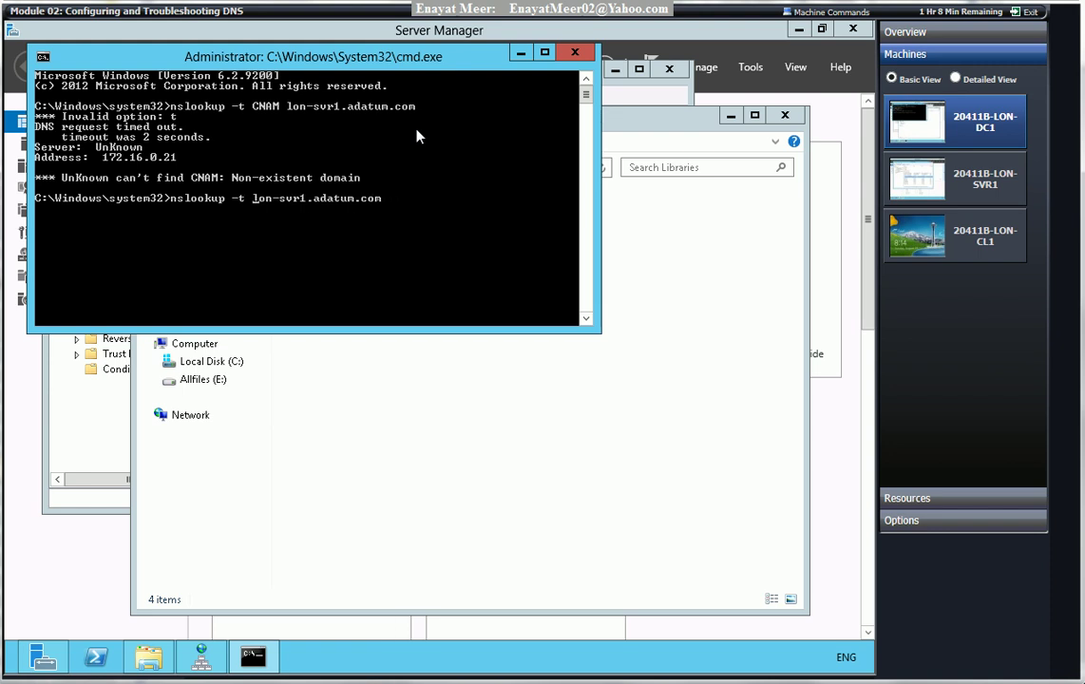
key(Left)
key(Delete)
text(a)
key(Return)
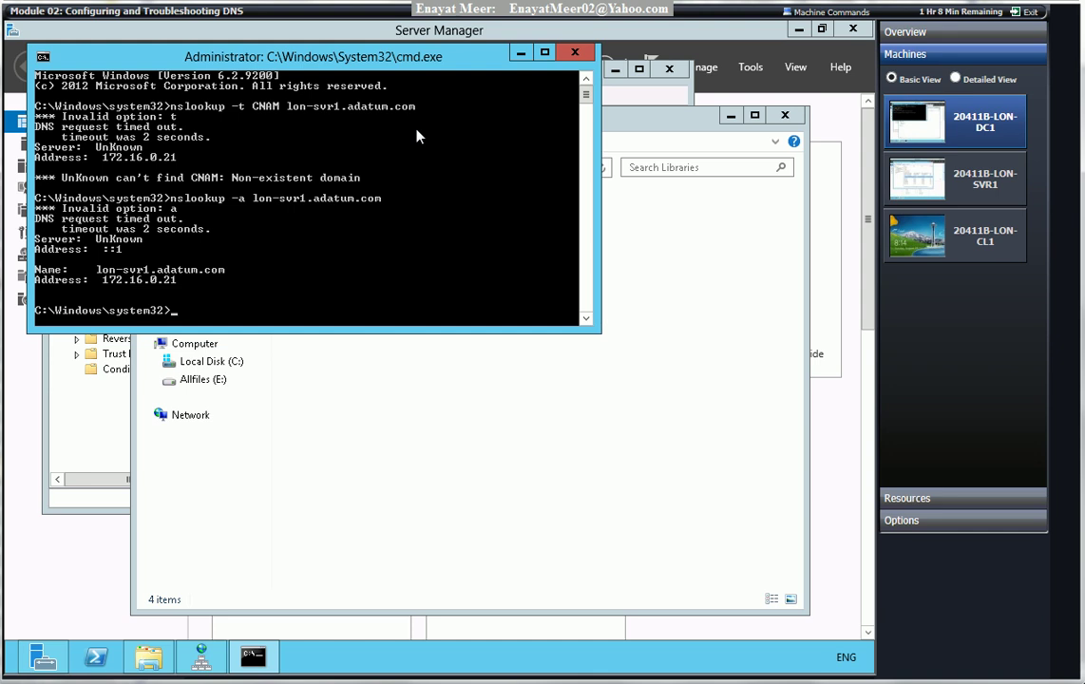
Run the lookup of lon-svr1.adatum.com with detailed debug output, using nslookup -d2 lon-svr1.adatum.com.
key(Up)
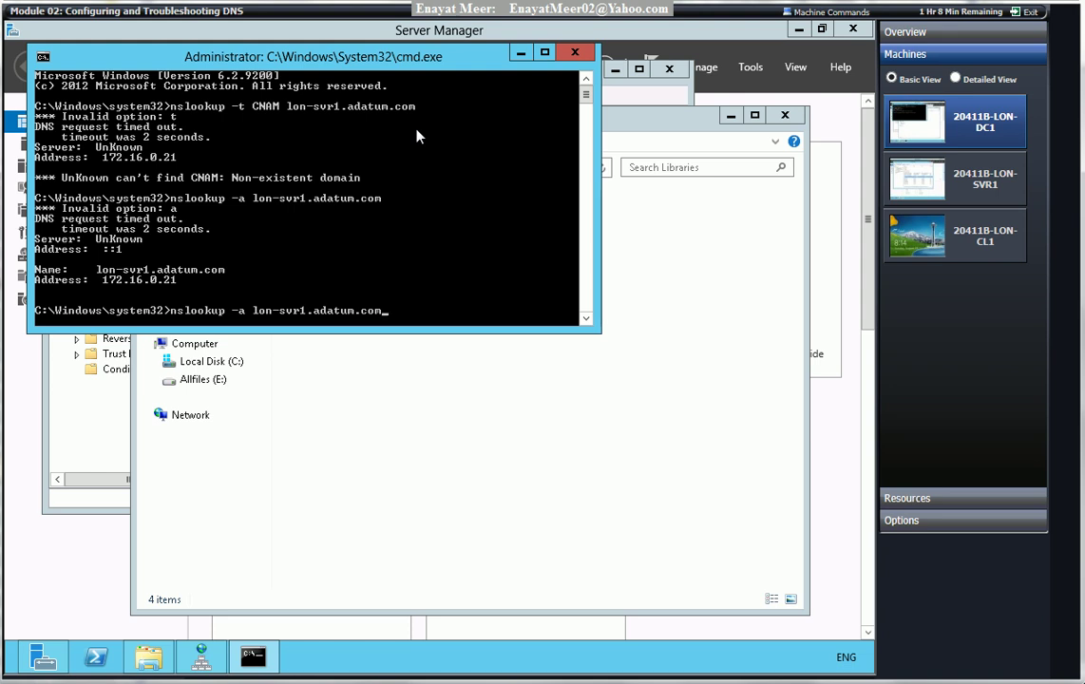
key(Left)
key(Left)
key(Left)
key(Left)
key(Left)
key(Left)
key(Left)
key(Left)
key(Left)
key(Left)
key(Left)
key(Left)
key(Left)
key(Left)
key(Left)
key(Left)
key(Left)
key(Left)
key(Left)
key(Left)
key(Left)
key(Left)
key(Left)
key(Right)
key(Delete)
key(Delete)
key(Delete)
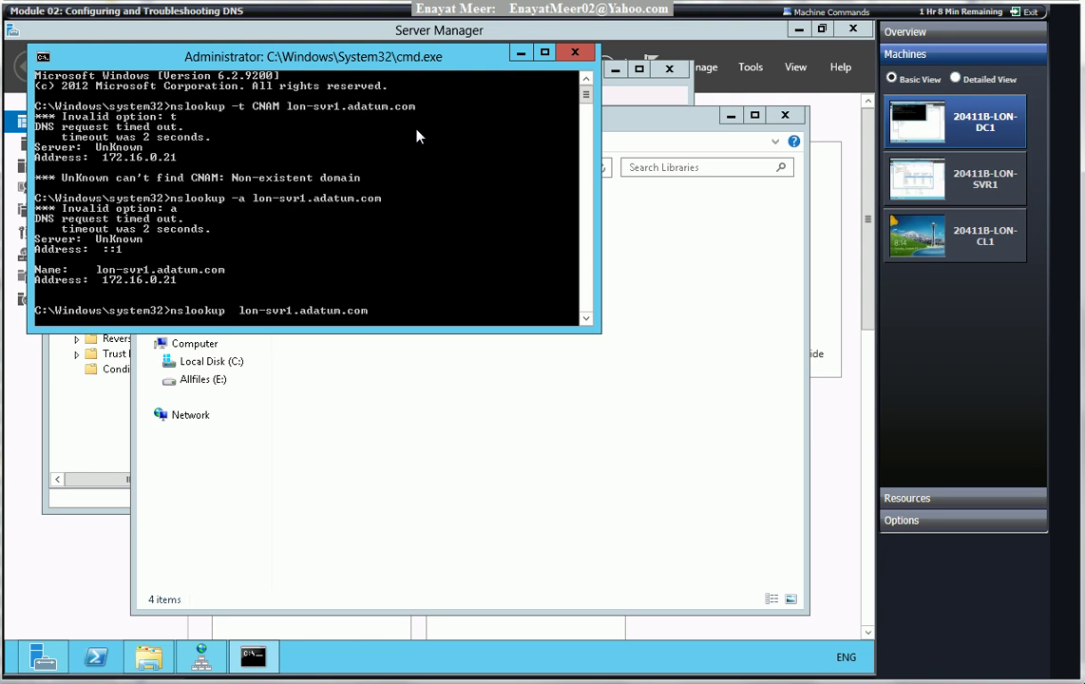
text(-d)
key(Left)
text(2)
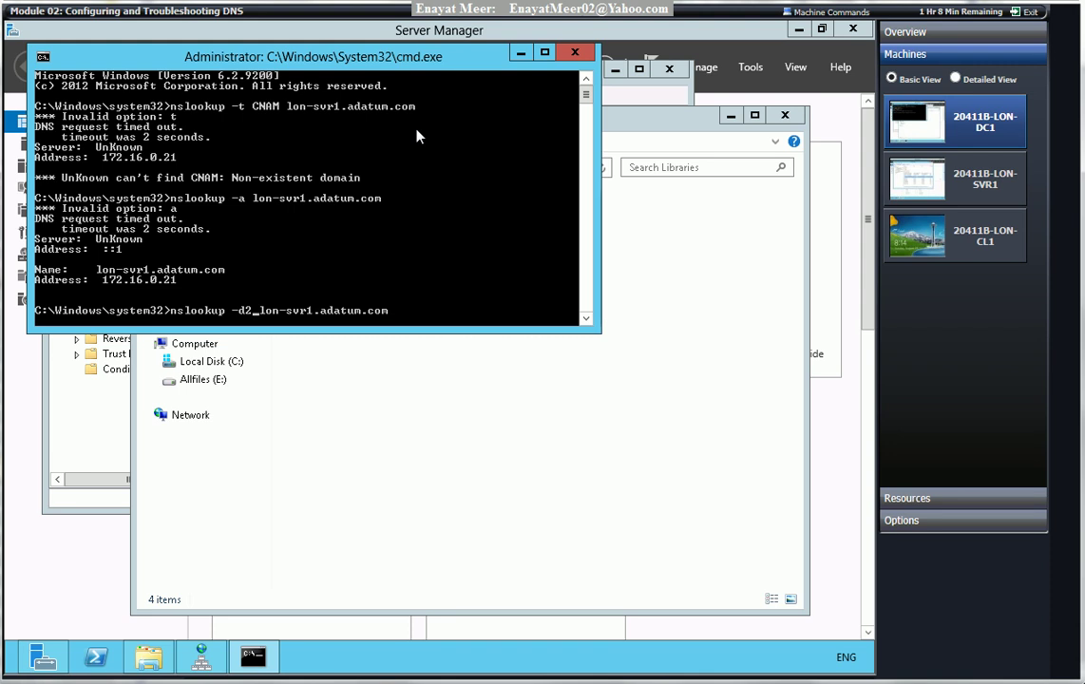
key(Return)
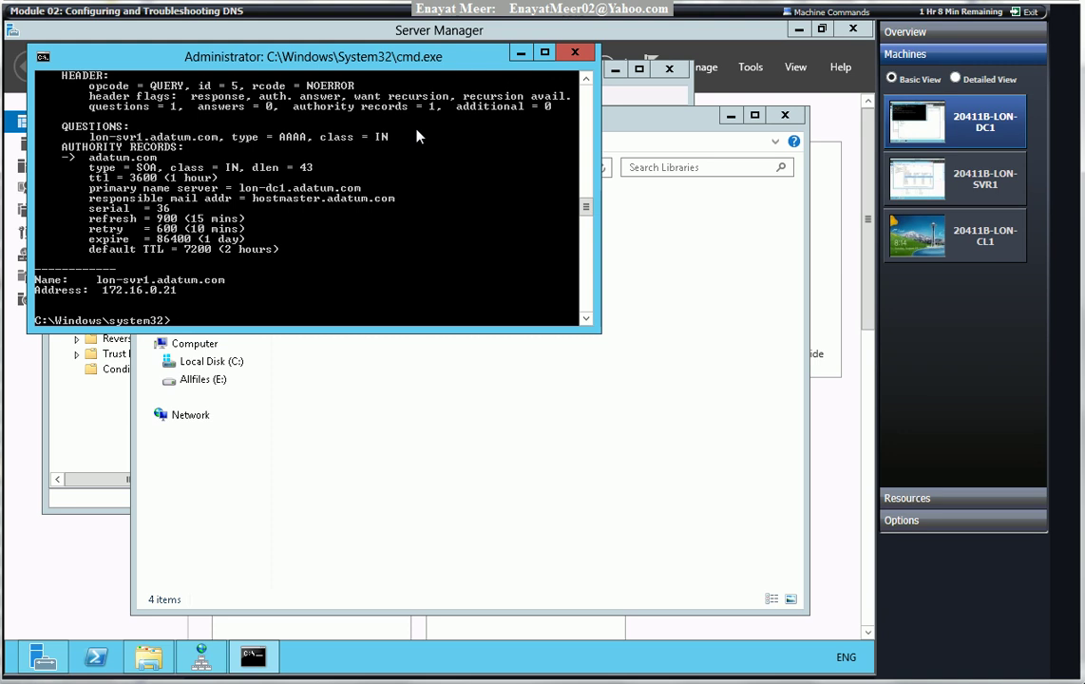
Examine the debug output of the lookup, including the Adatum.com SOA record's TTL, refresh, retry and expire values.
click(589, 86)
click(589, 86)
click(589, 85)
click(589, 86)
click(589, 86)
click(589, 85)
click(589, 86)
click(589, 86)
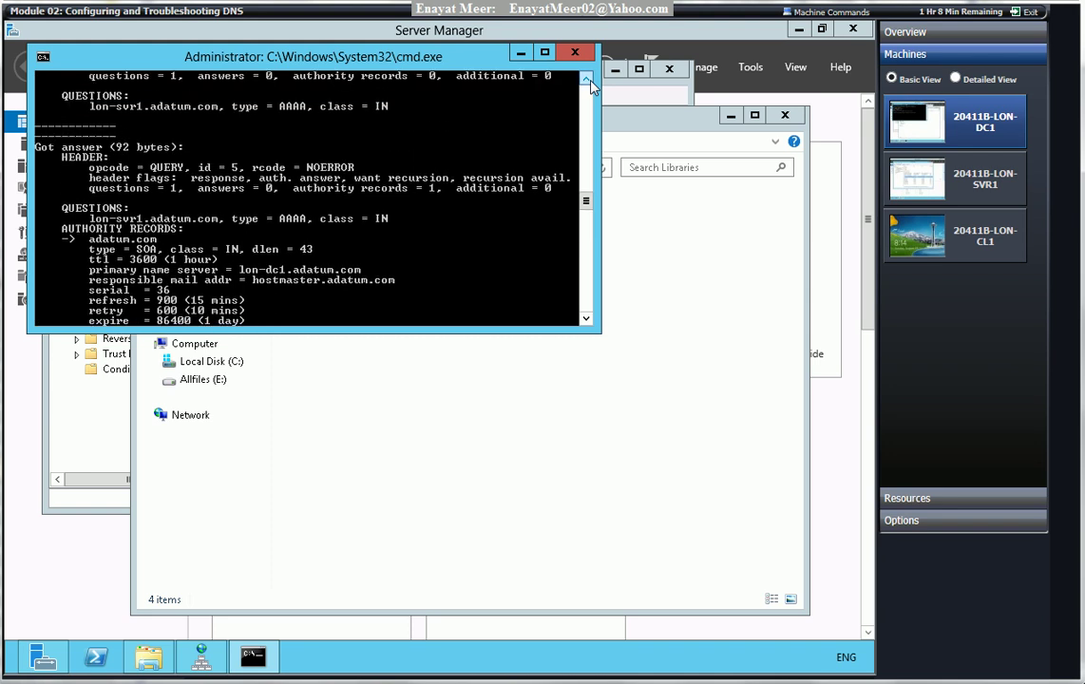
click(589, 86)
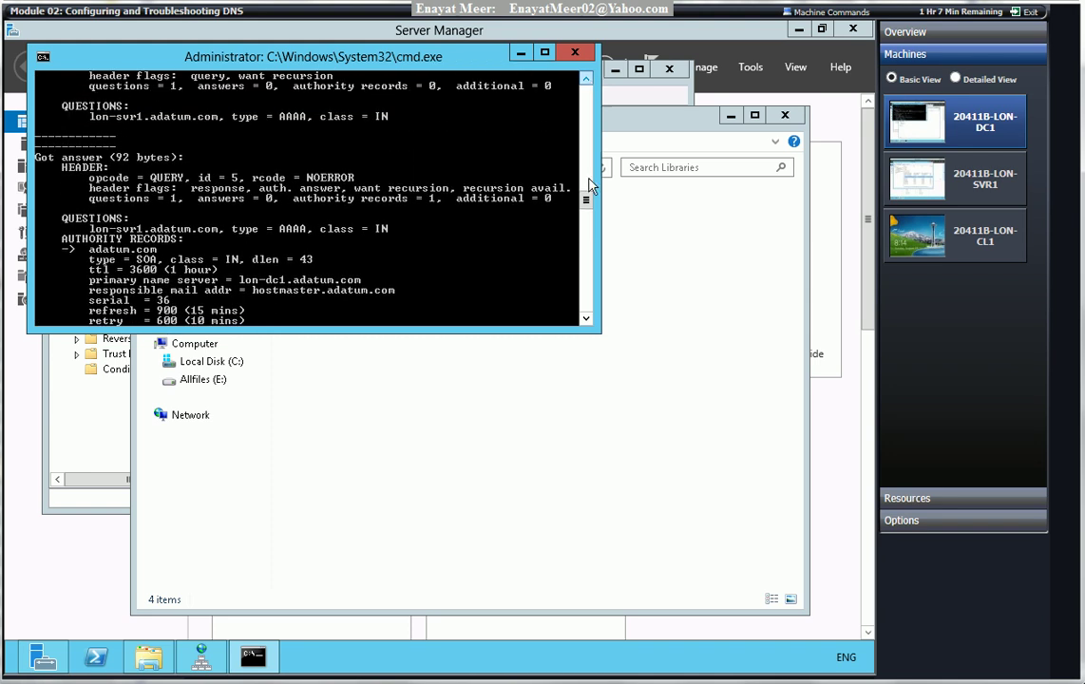
click(586, 320)
click(586, 320)
click(587, 320)
click(586, 321)
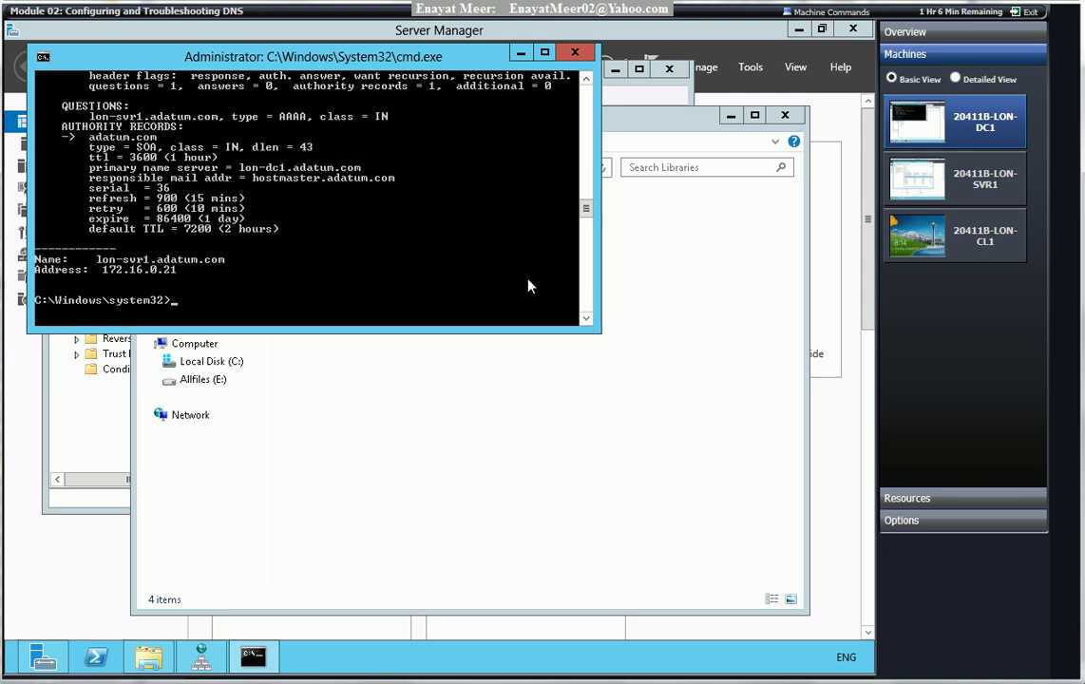
Edit the earlier CNAM query to nslookup -t lon-svr1.adatum.com, run it, and check the command history.
key(Up)
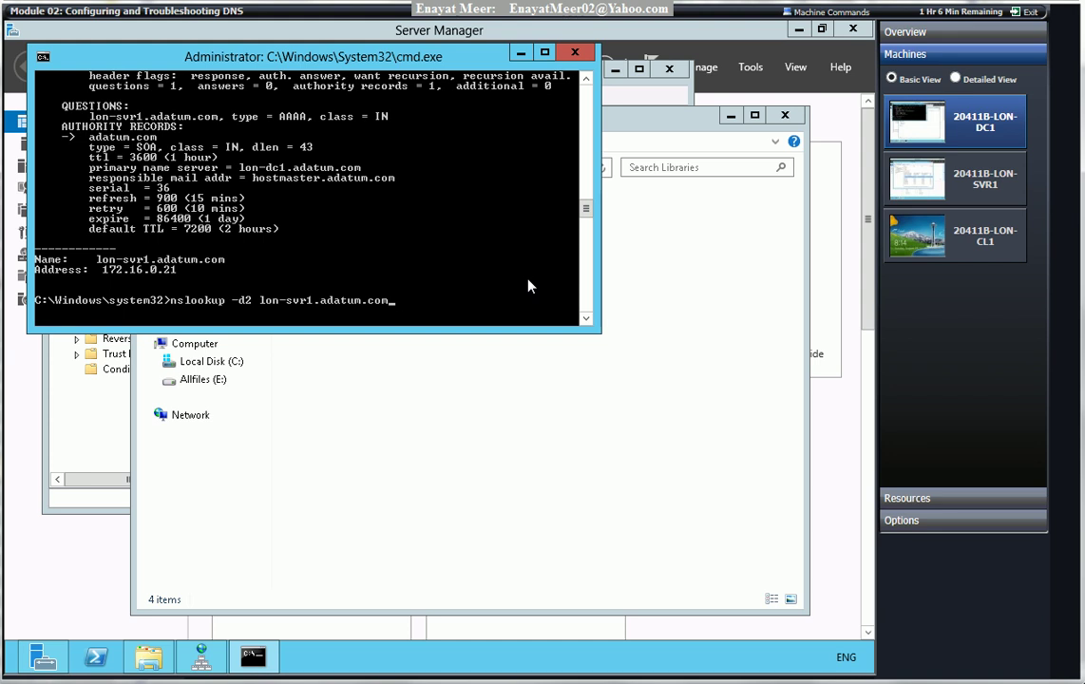
key(Up)
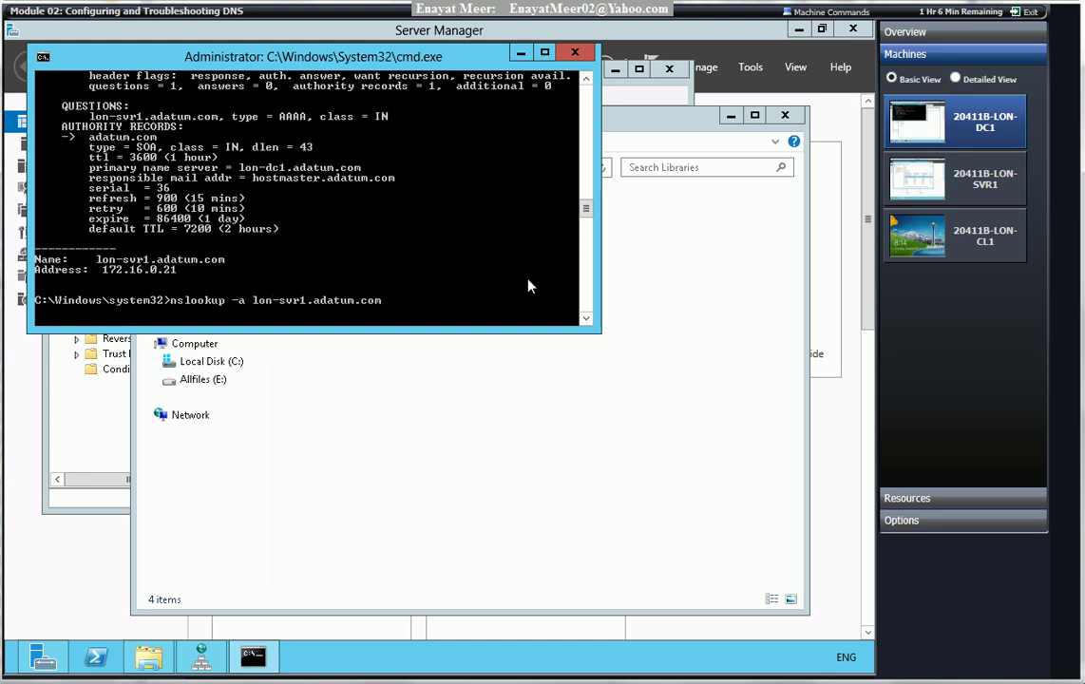
key(Up)
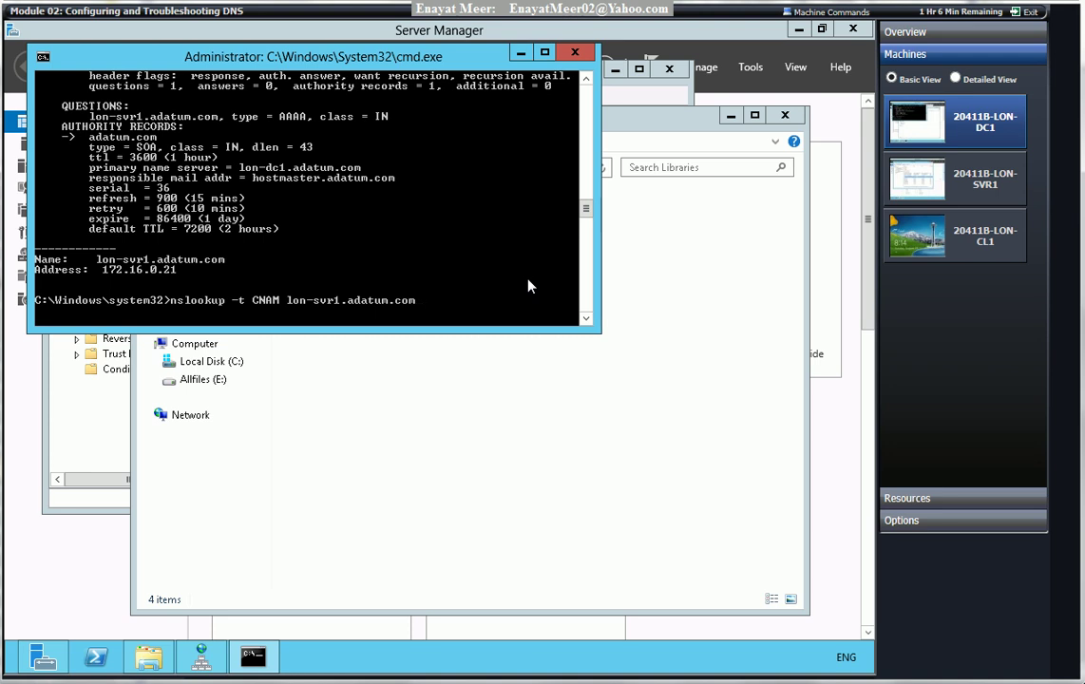
key(Left)
key(Left)
key(Left)
key(Left)
key(Left)
key(Left)
key(Left)
key(Left)
key(Left)
key(Left)
key(Left)
key(Left)
key(Left)
key(Left)
key(Left)
key(Left)
key(Left)
key(Left)
key(Left)
key(Left)
key(Right)
key(Right)
key(Delete)
key(Delete)
key(Delete)
key(Delete)
key(Delete)
key(Return)
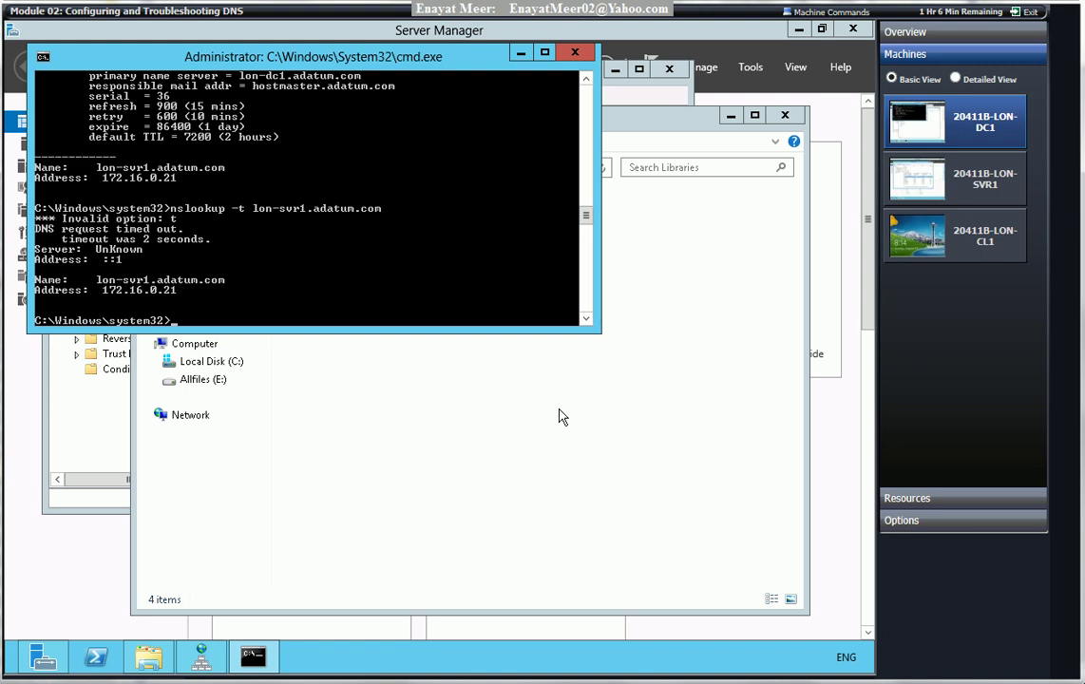
key(F7)
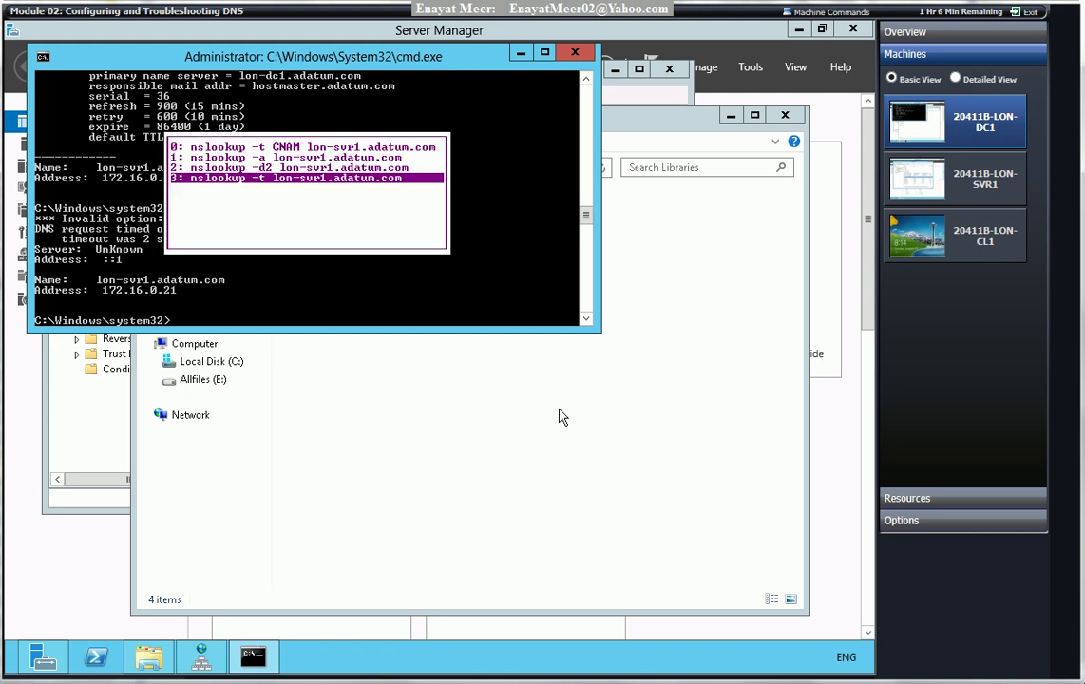
key(Escape)
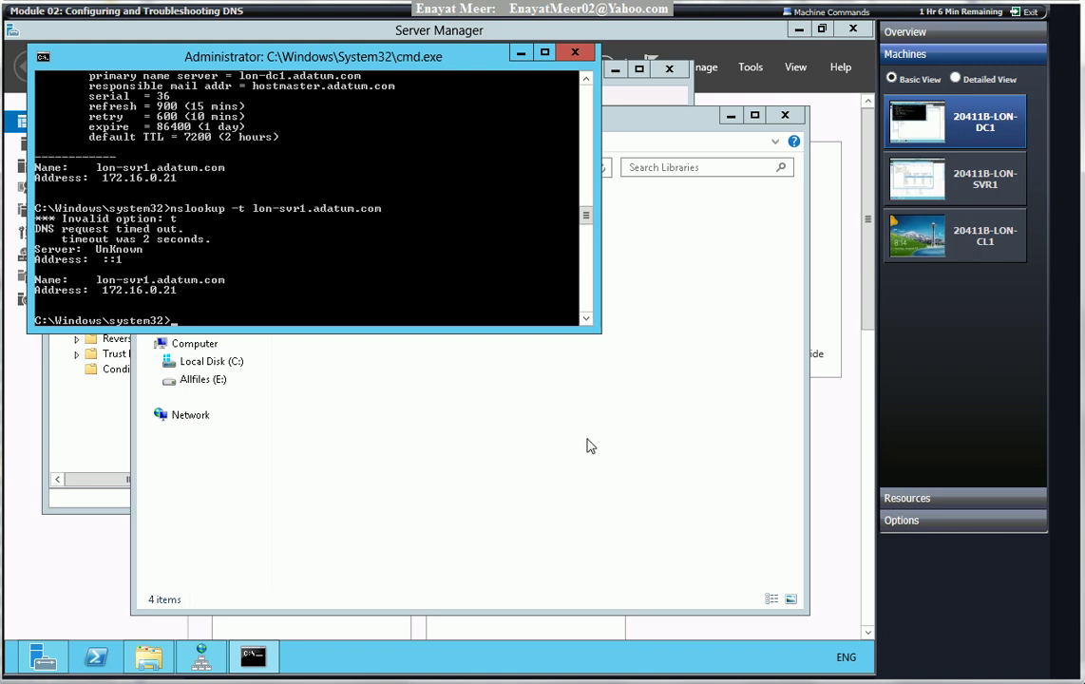
Close the Libraries window, the command prompt and DNS Manager.
click(588, 445)
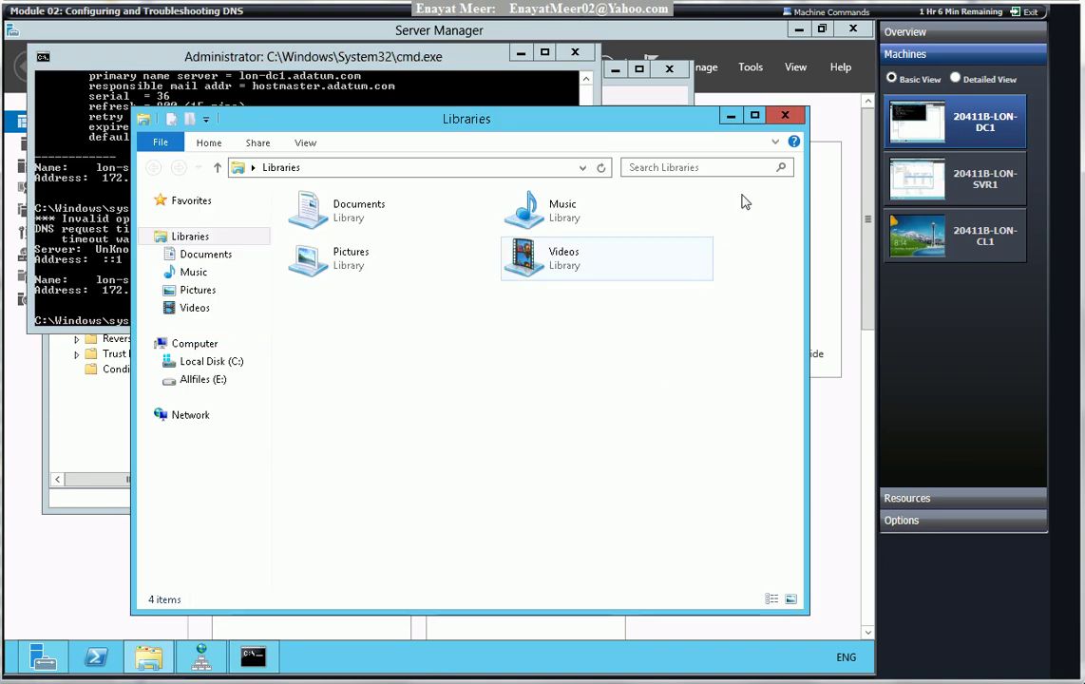
click(785, 117)
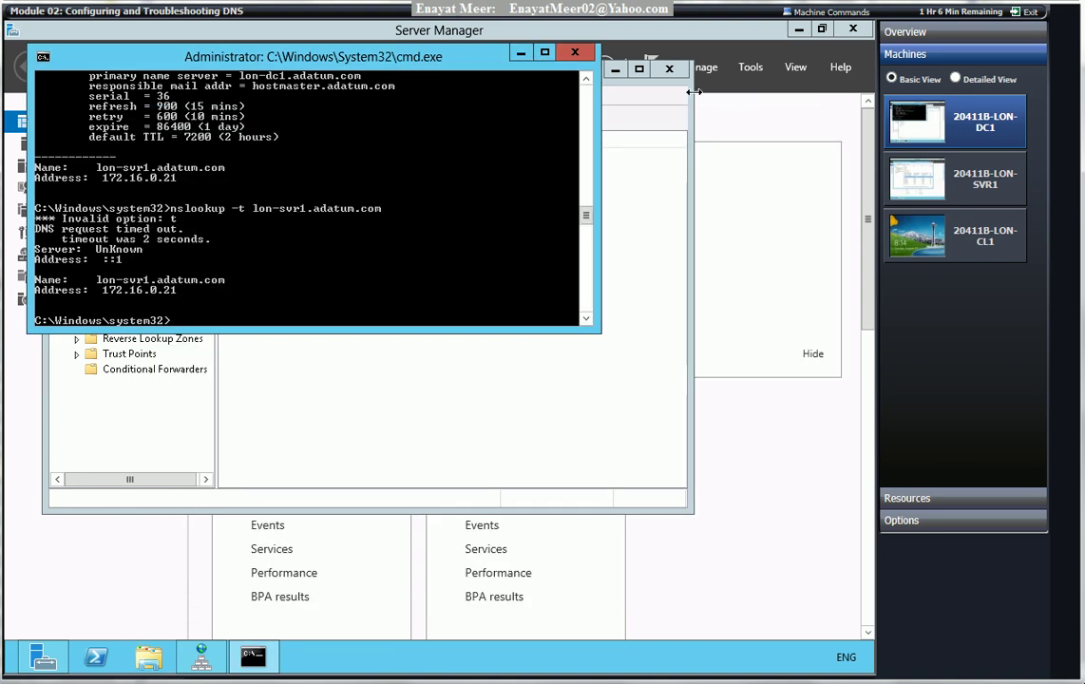
click(576, 54)
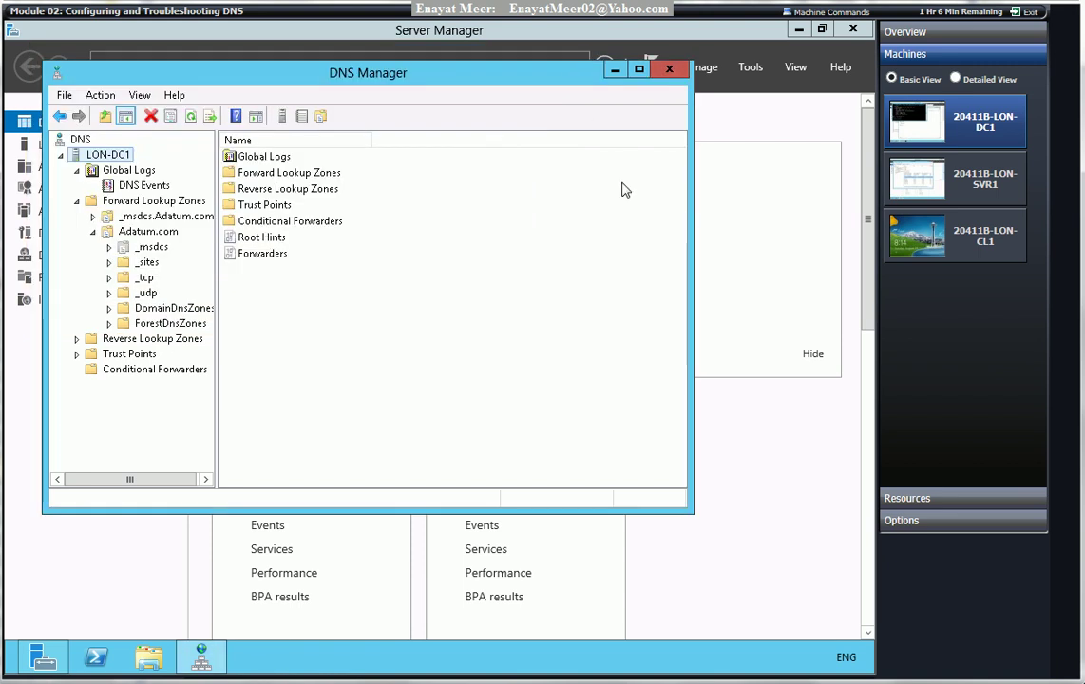
click(670, 71)
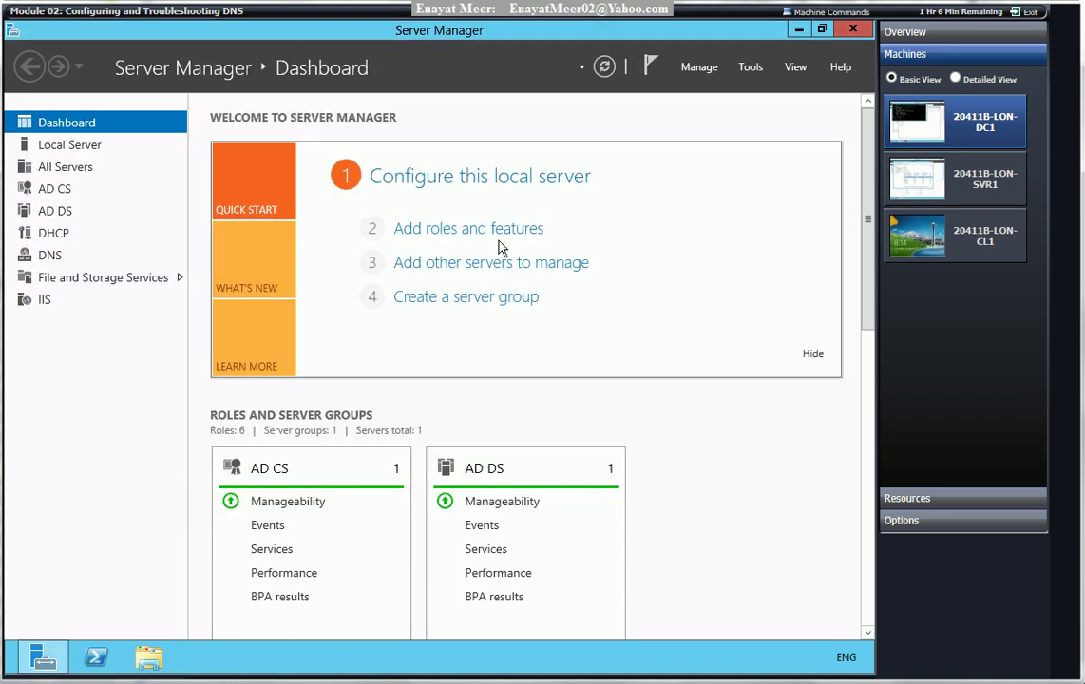
Open a command prompt by running cmd.exe from File Explorer.
click(750, 68)
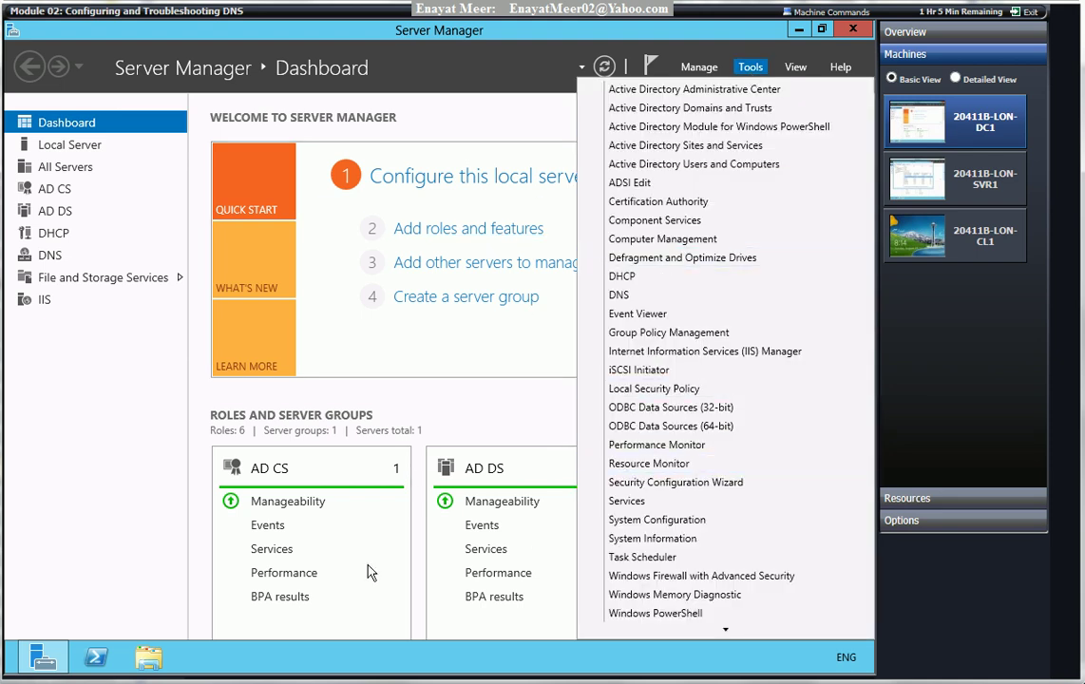
click(149, 655)
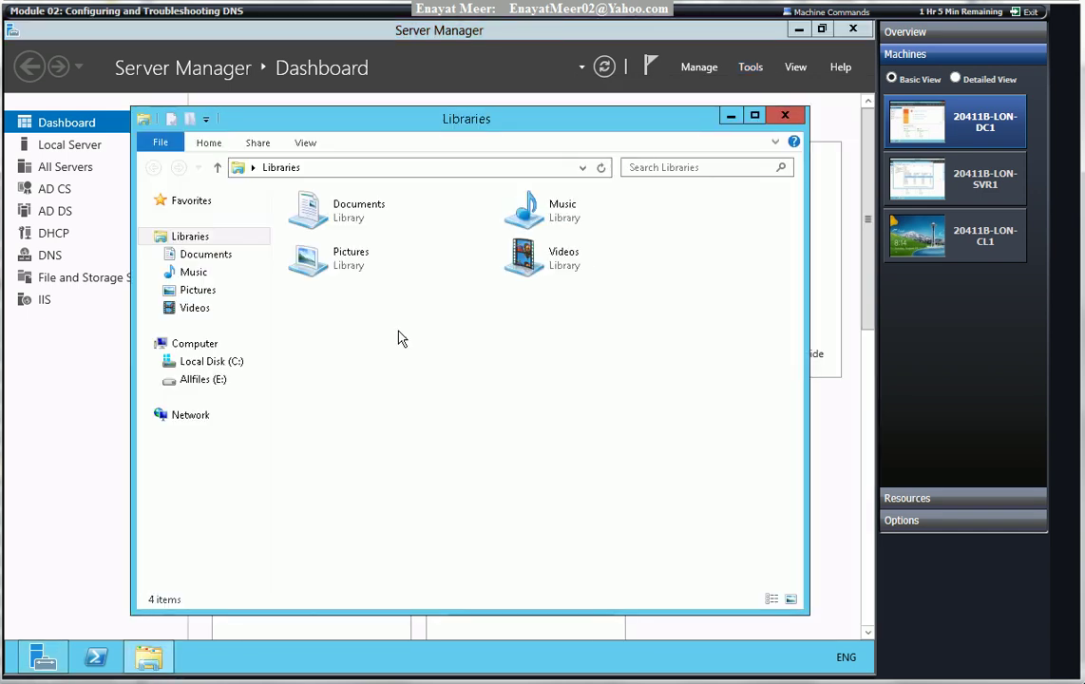
click(582, 168)
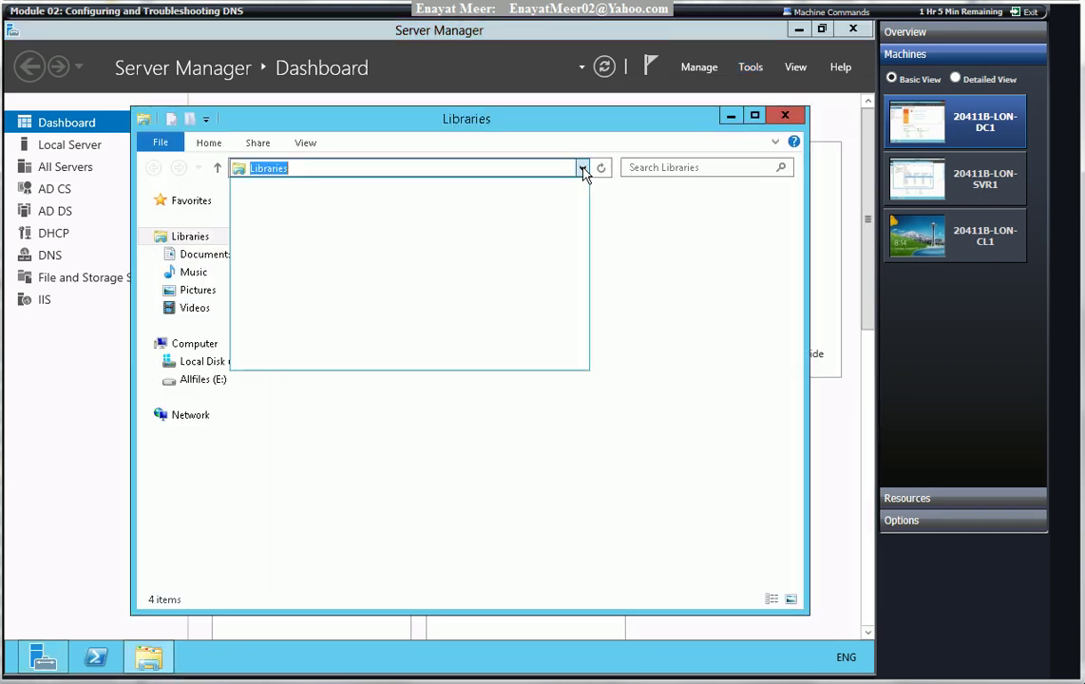
text(cmd.exe)
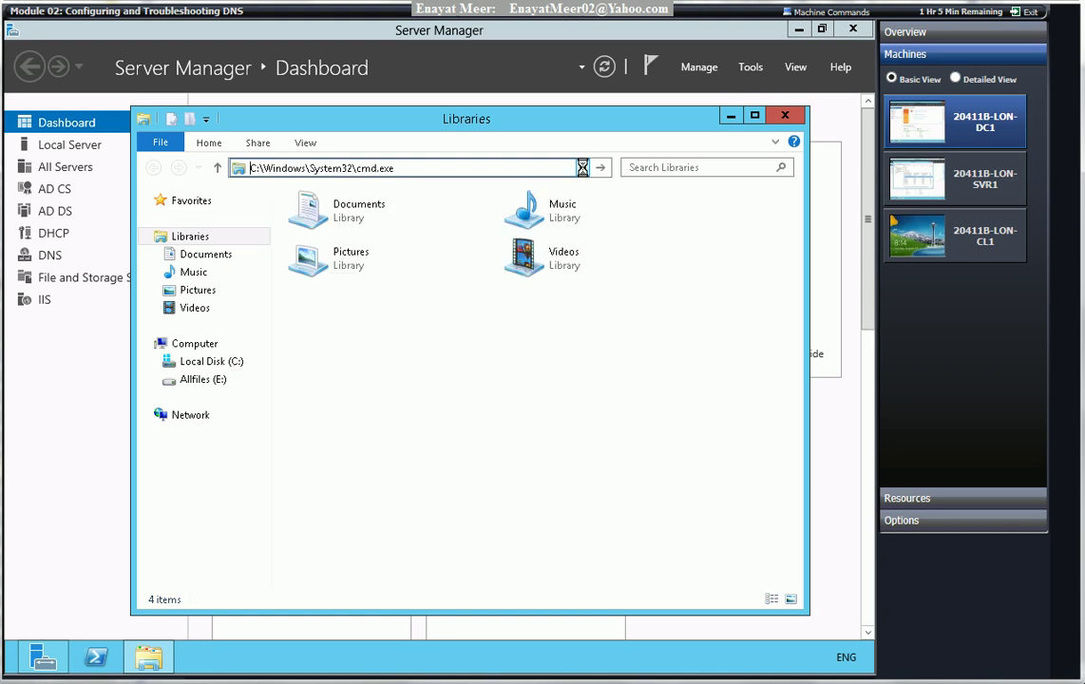
key(Return)
Launch DNS Manager from the command prompt with dnsmgmt.msc and expand the LON-DC1 server.
text(dnsm)
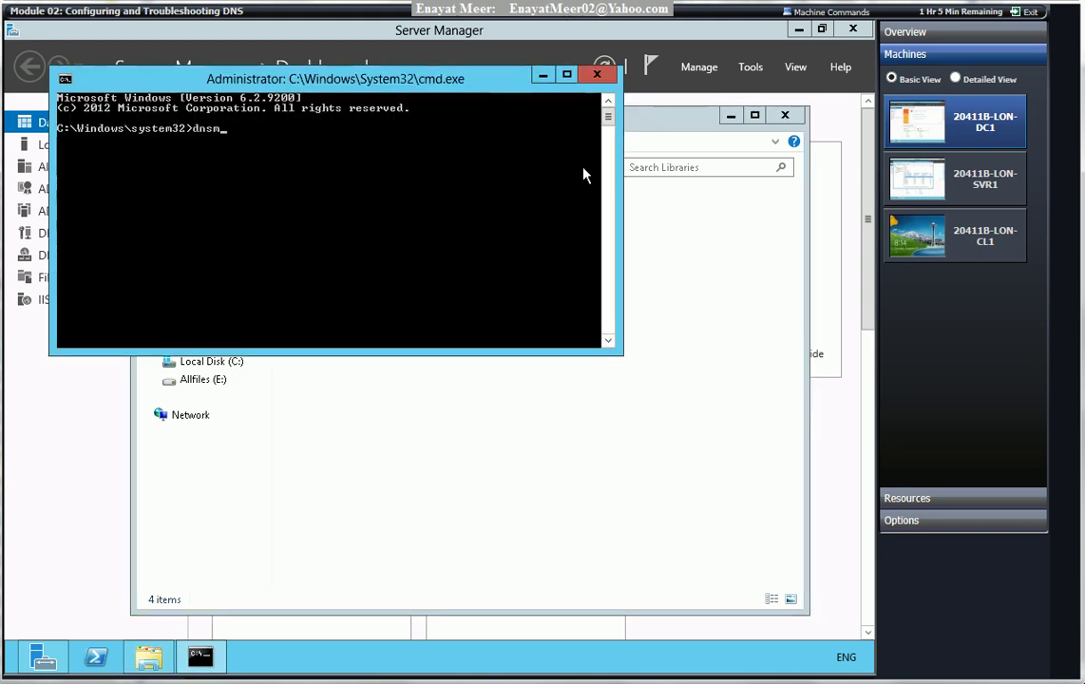
text(gmt.msc)
key(Return)
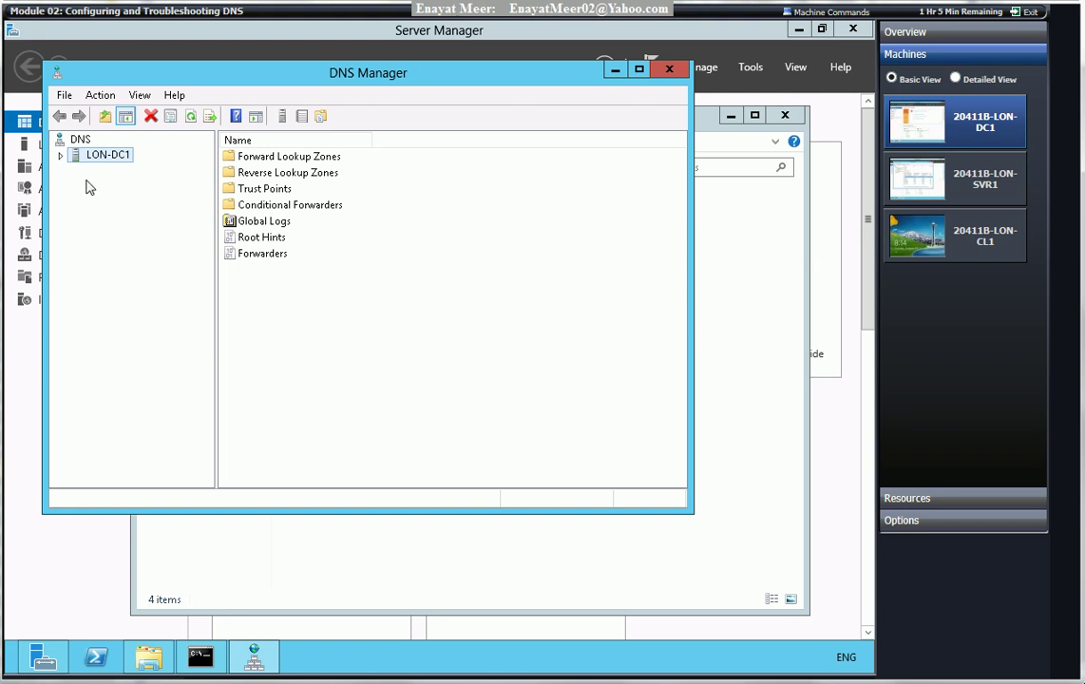
click(60, 156)
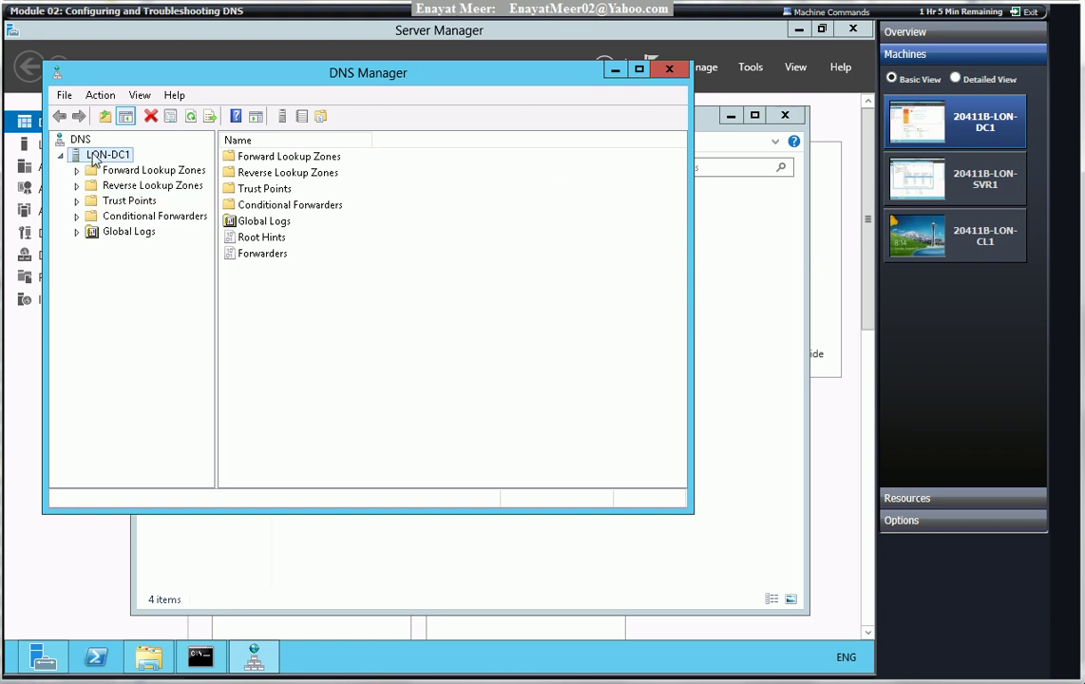
Connect DNS Manager to the DNS server on the computer Lon-svr1.
right_click(95, 162)
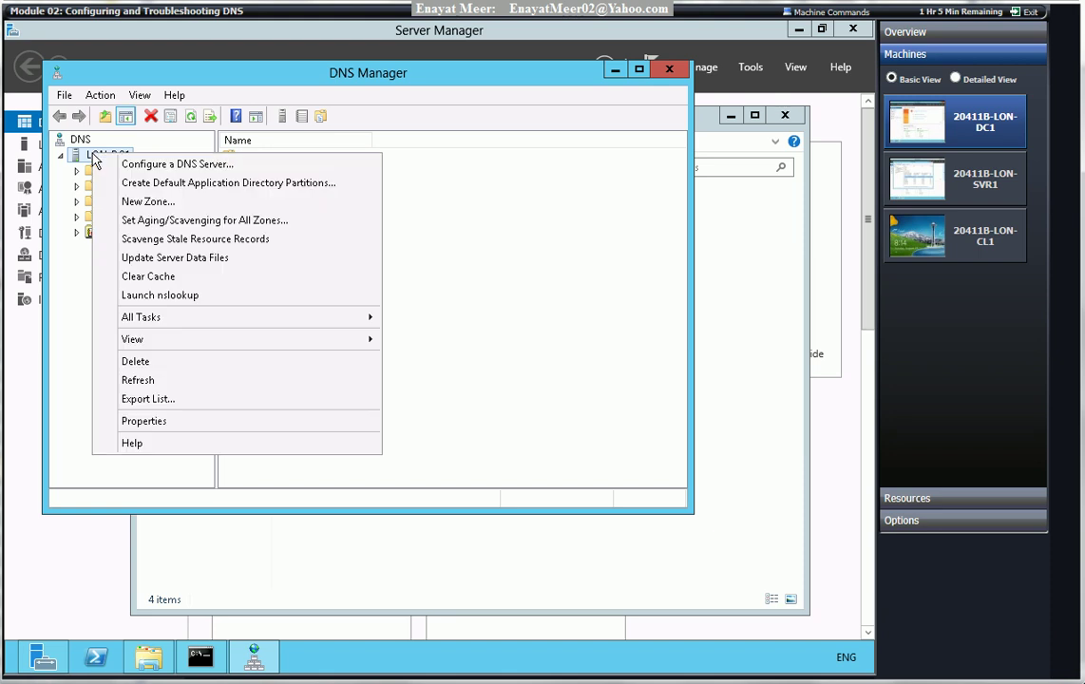
right_click(80, 142)
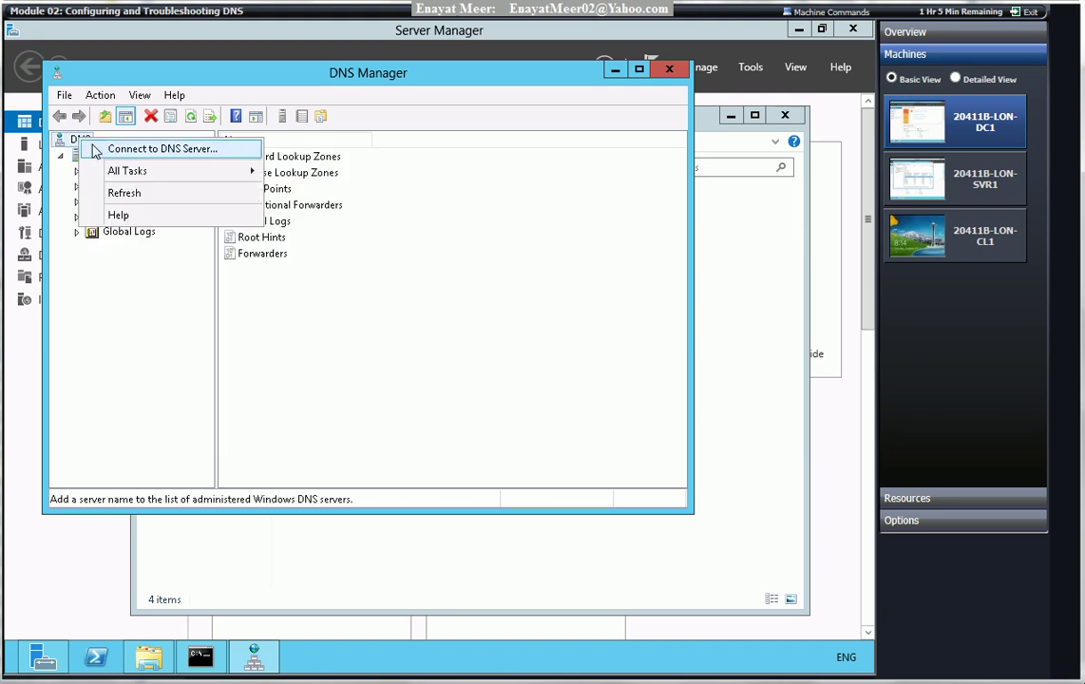
click(102, 151)
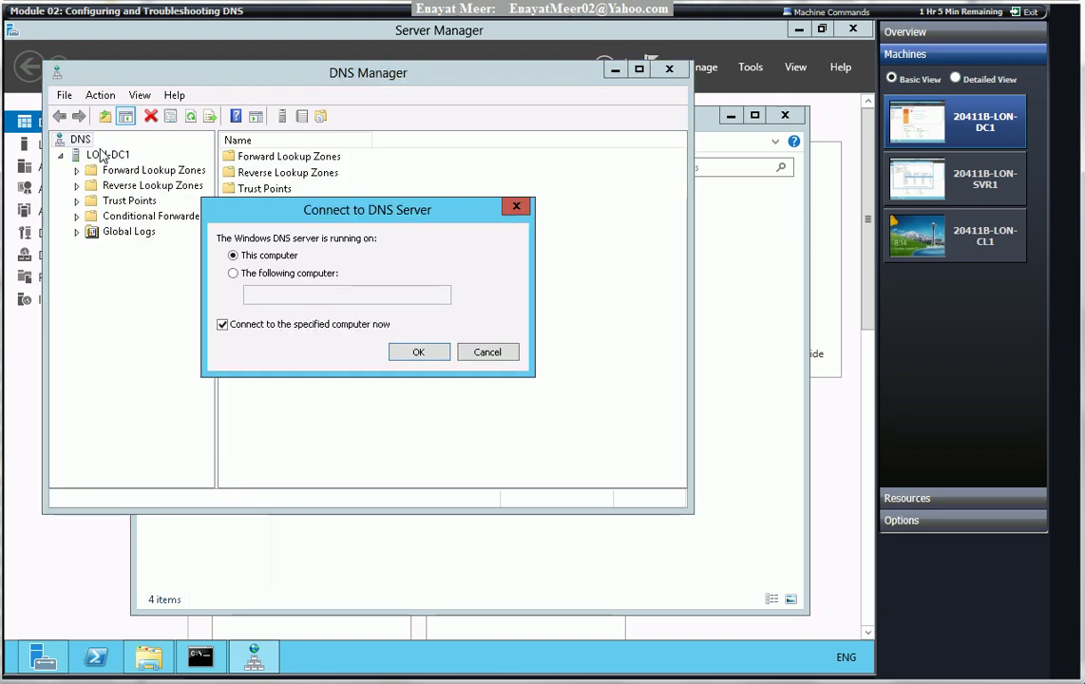
click(269, 274)
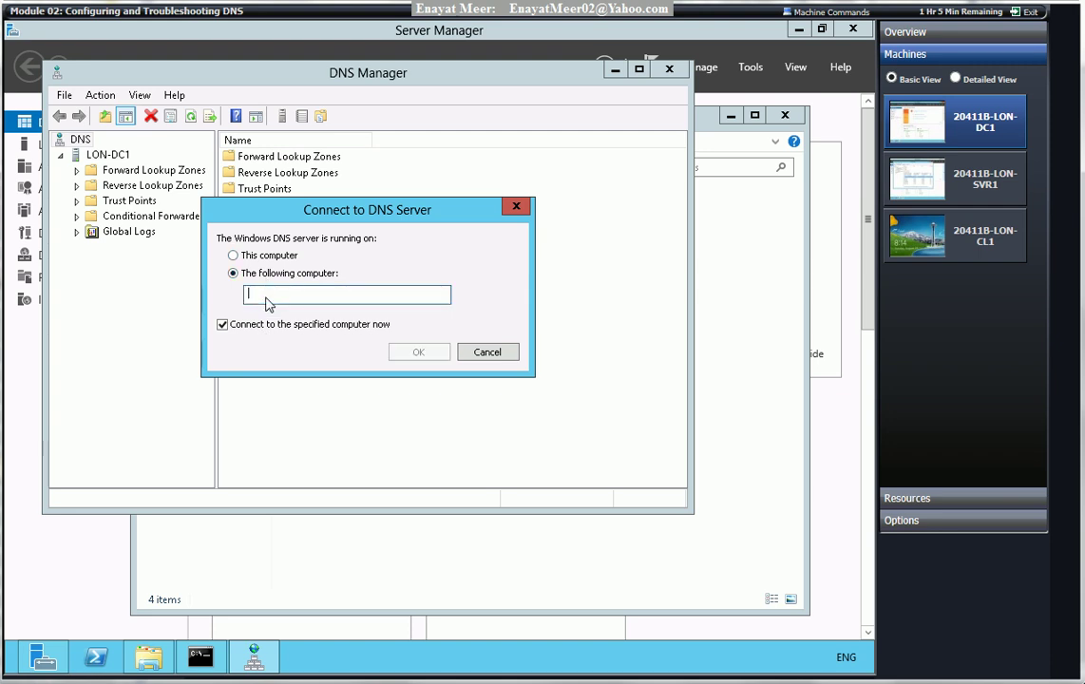
text(Lon-sv)
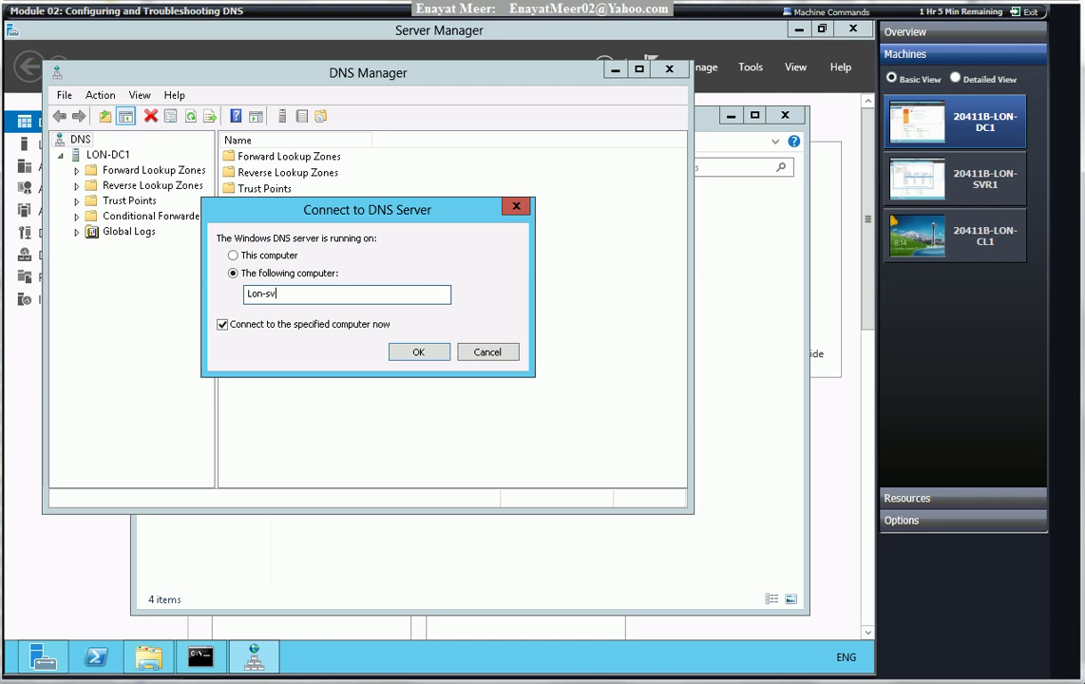
text(r1)
key(Return)
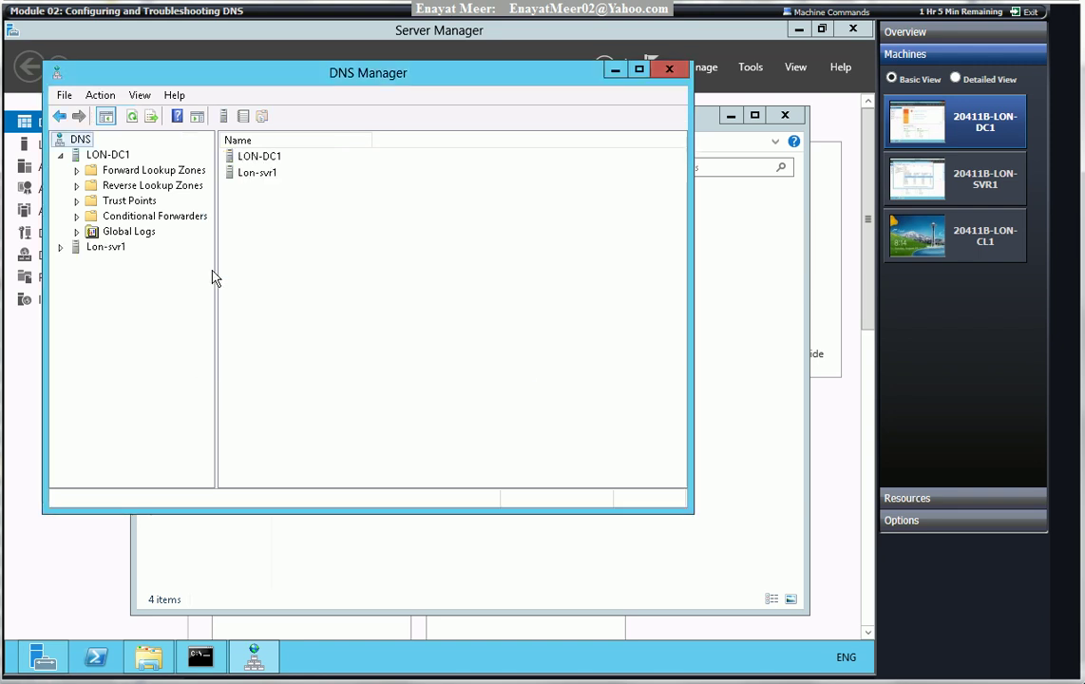
Compare the records of the Adatum.com forward lookup zone on Lon-svr1 with those on LON-DC1.
click(62, 248)
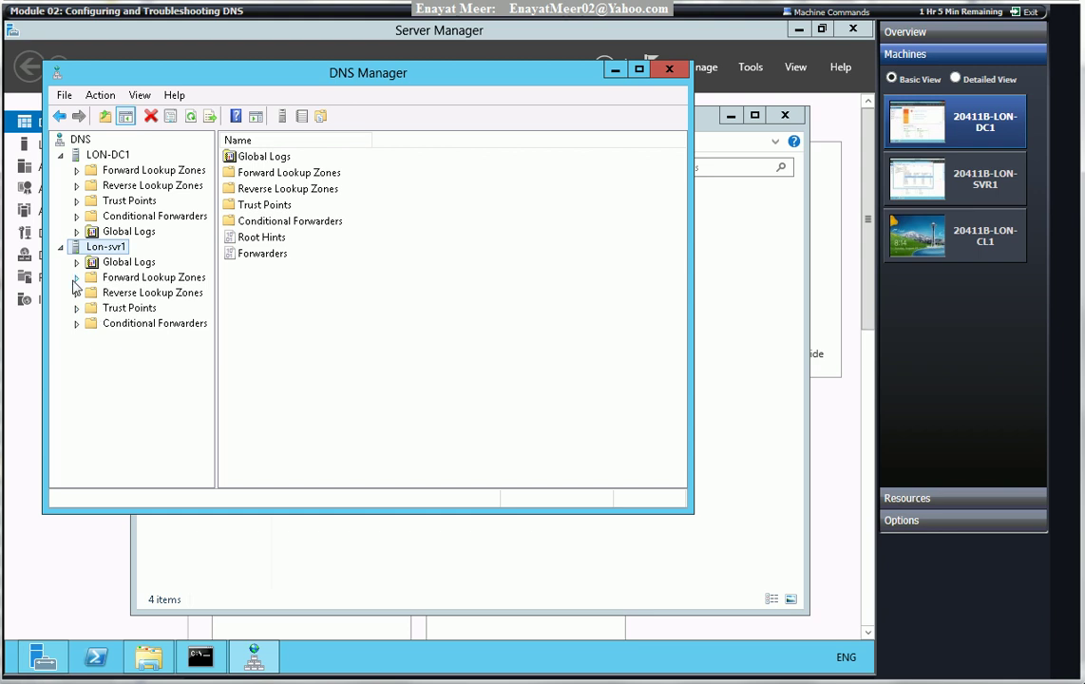
double_click(105, 278)
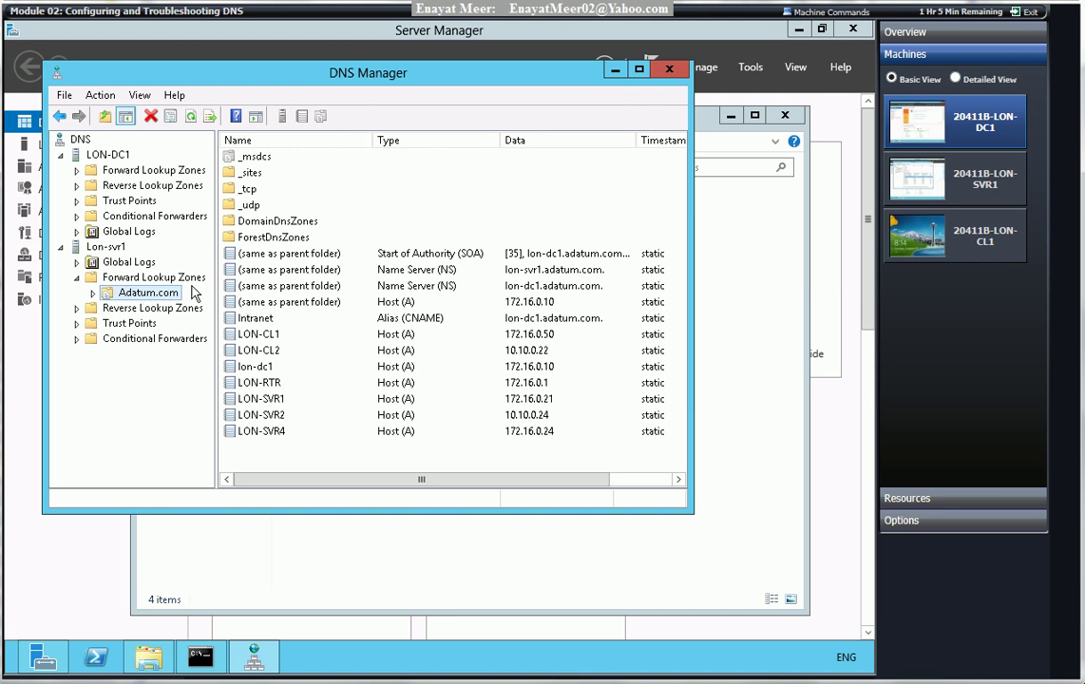
double_click(79, 171)
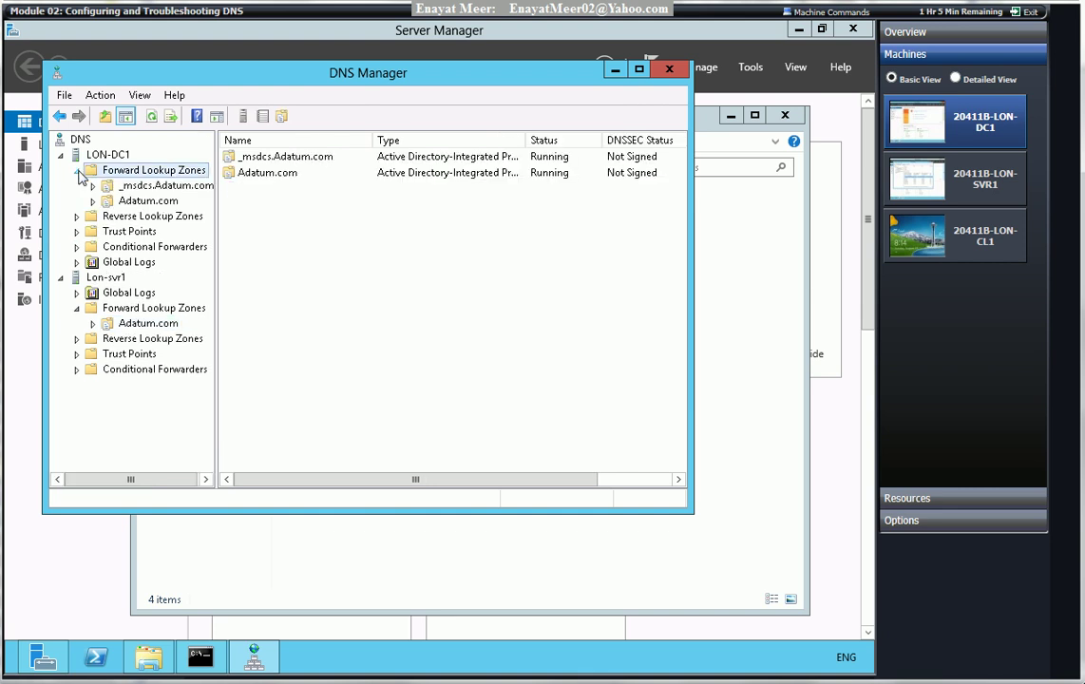
click(115, 196)
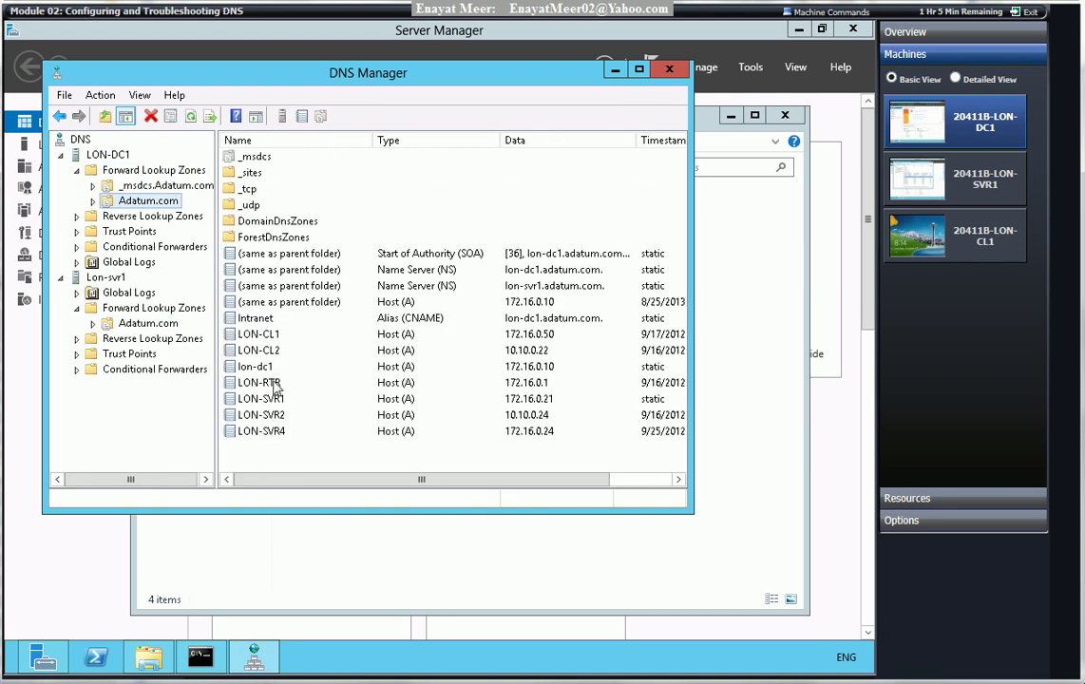